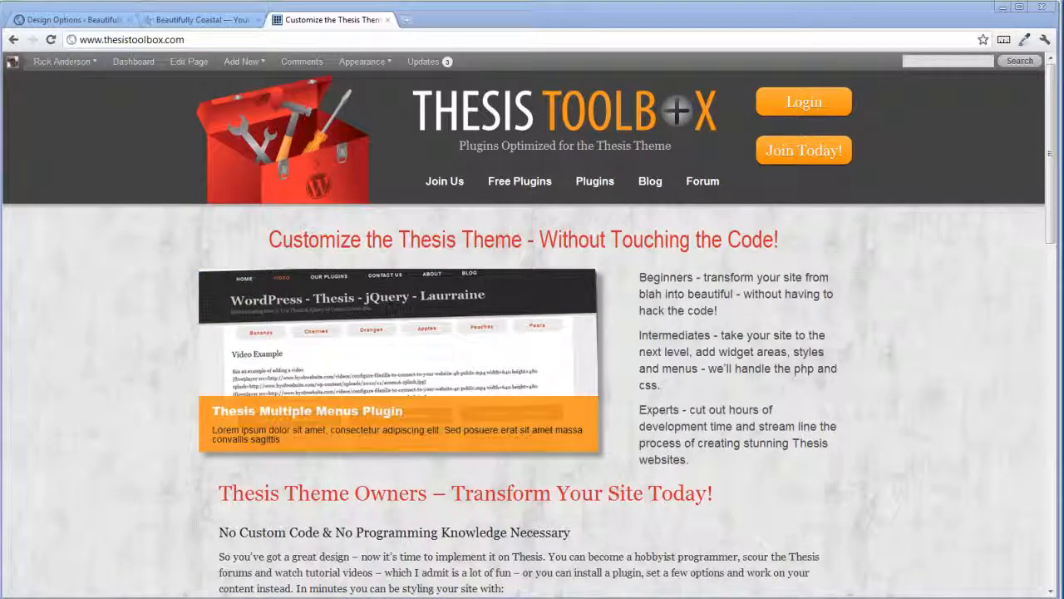
Switch to Photoshop and show the header area overlay on the beautifully coastal.psd design
click(204, 20)
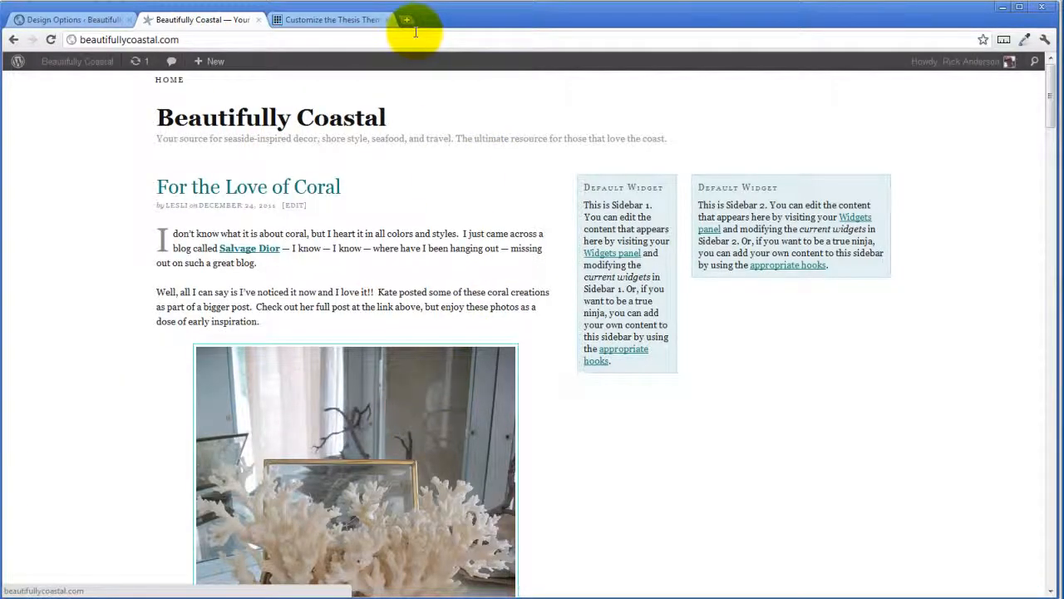
key(alt+Tab)
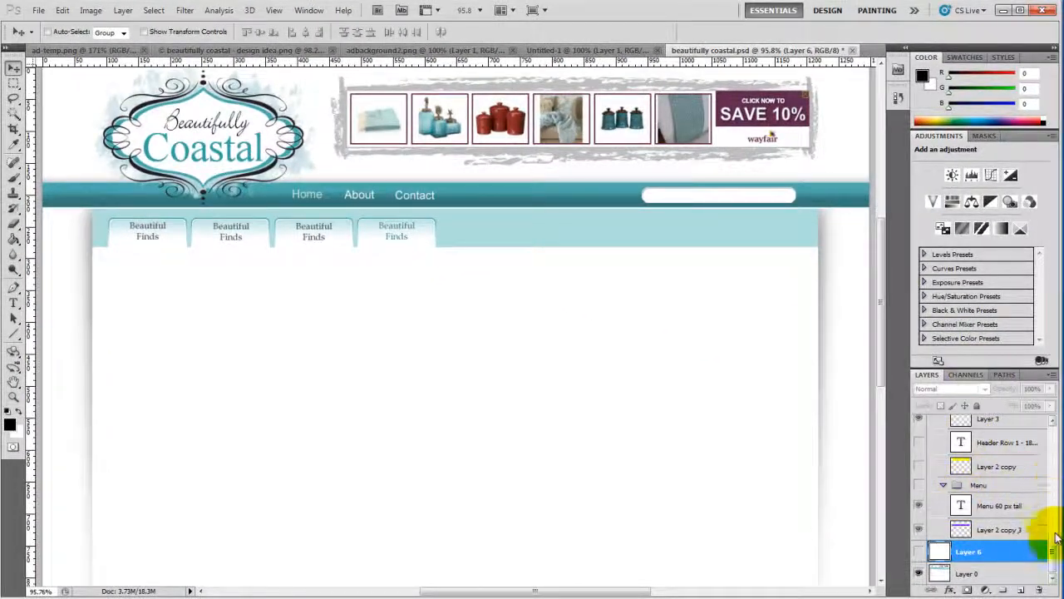
drag(1054, 547, 1055, 441)
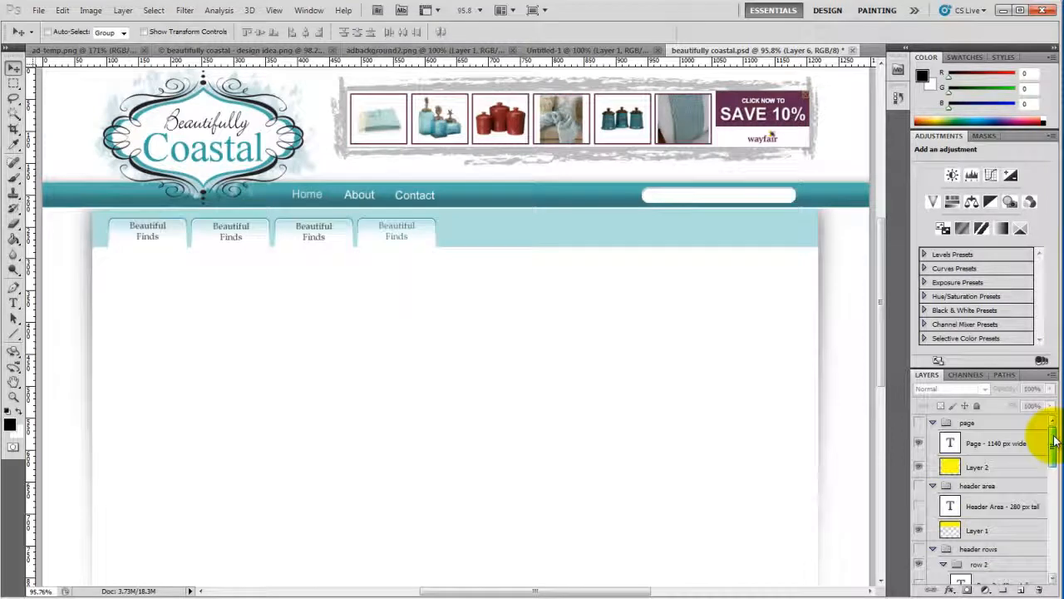
click(919, 487)
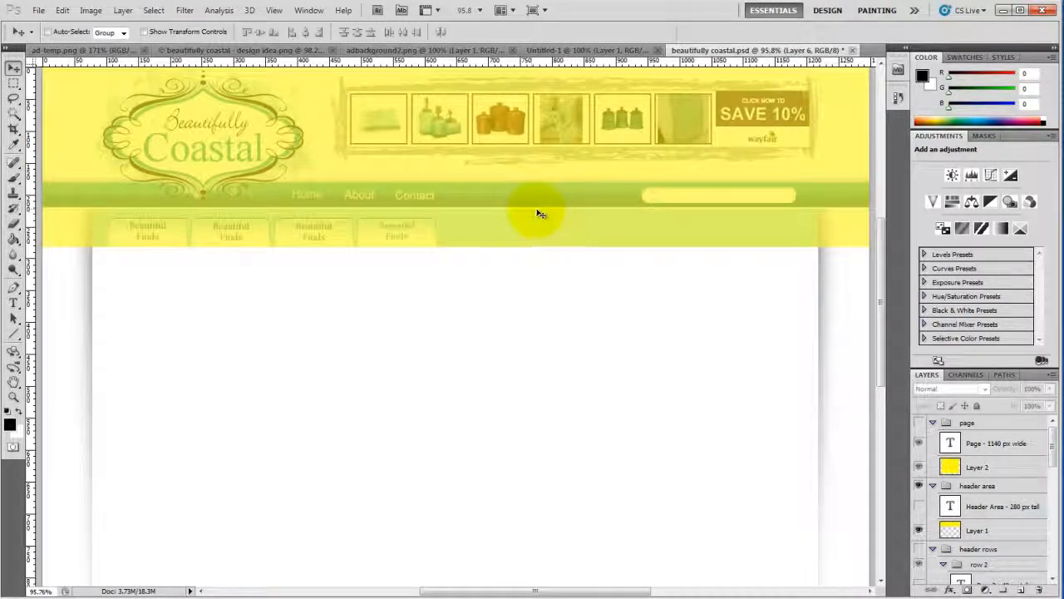
click(919, 531)
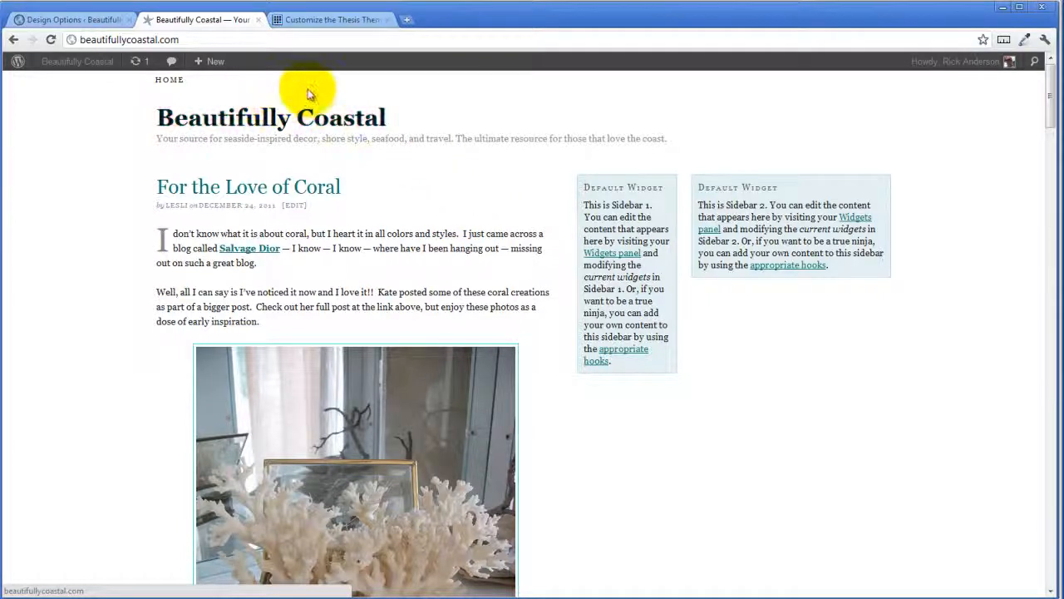
Switch to the Thesis Toolbox site in the browser and review the Thesis Full Width Backgrounds Plugin's description page
click(346, 20)
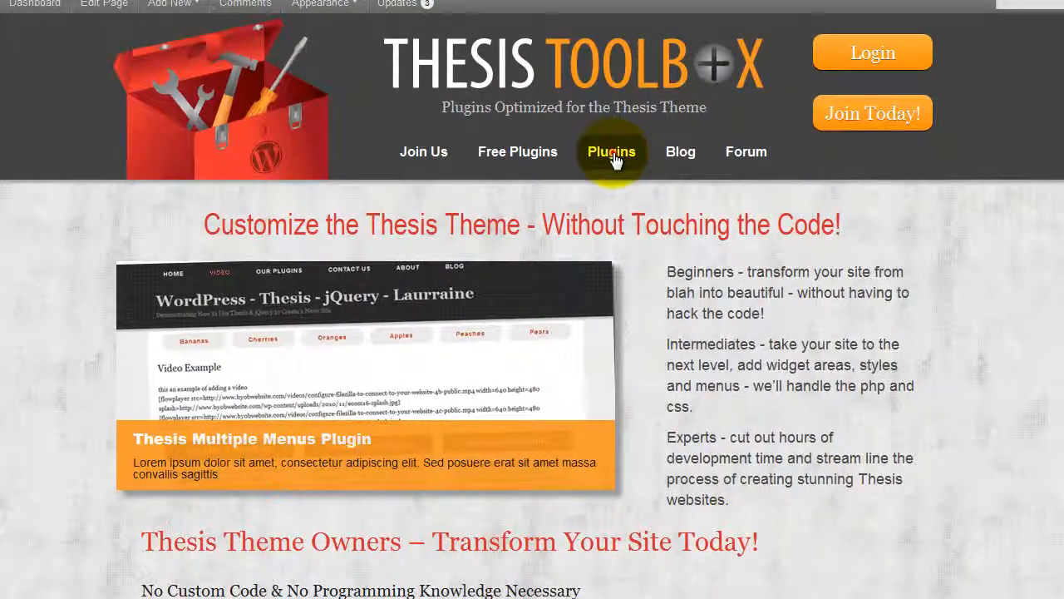
click(613, 156)
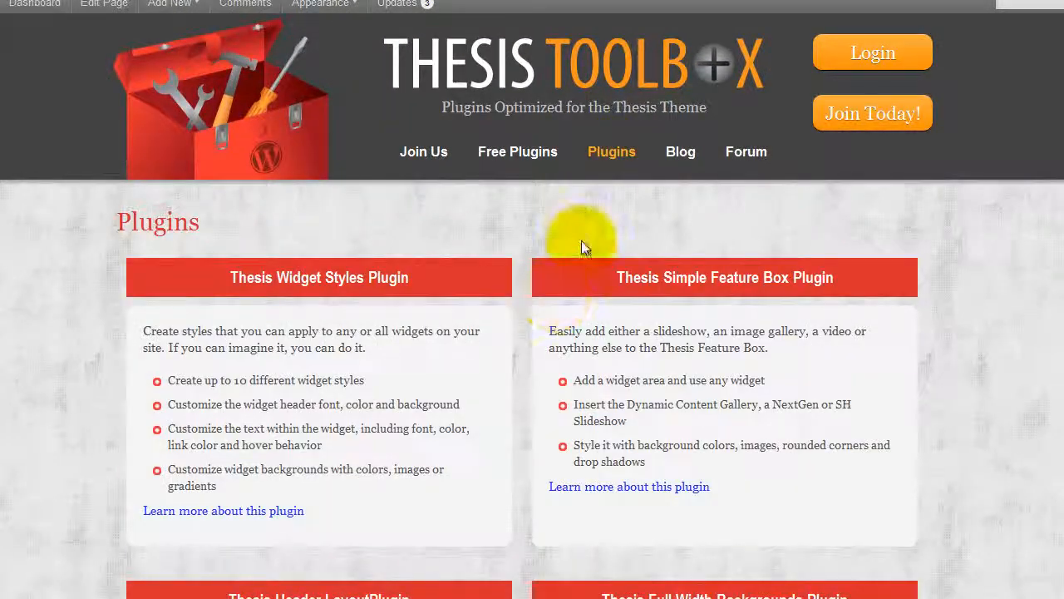
scroll(583, 239, down, 3)
scroll(587, 374, down, 1)
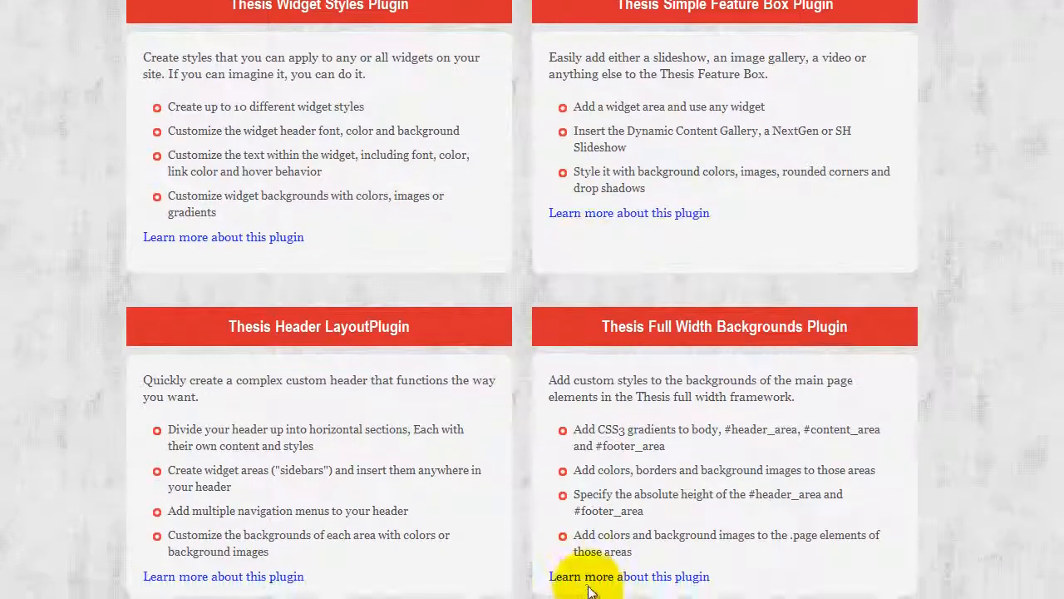
click(602, 527)
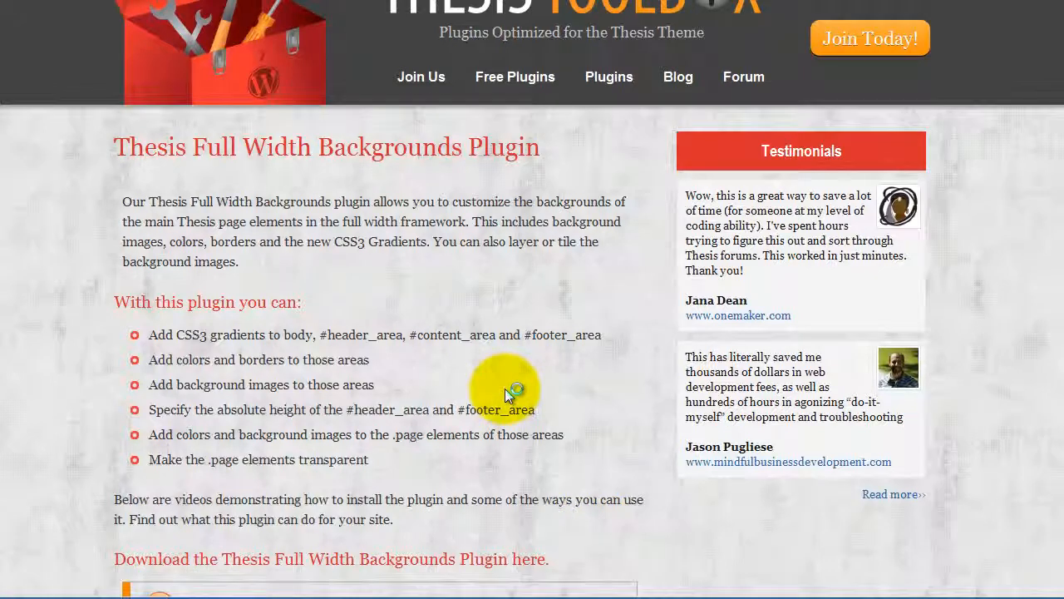
scroll(509, 340, down, 1)
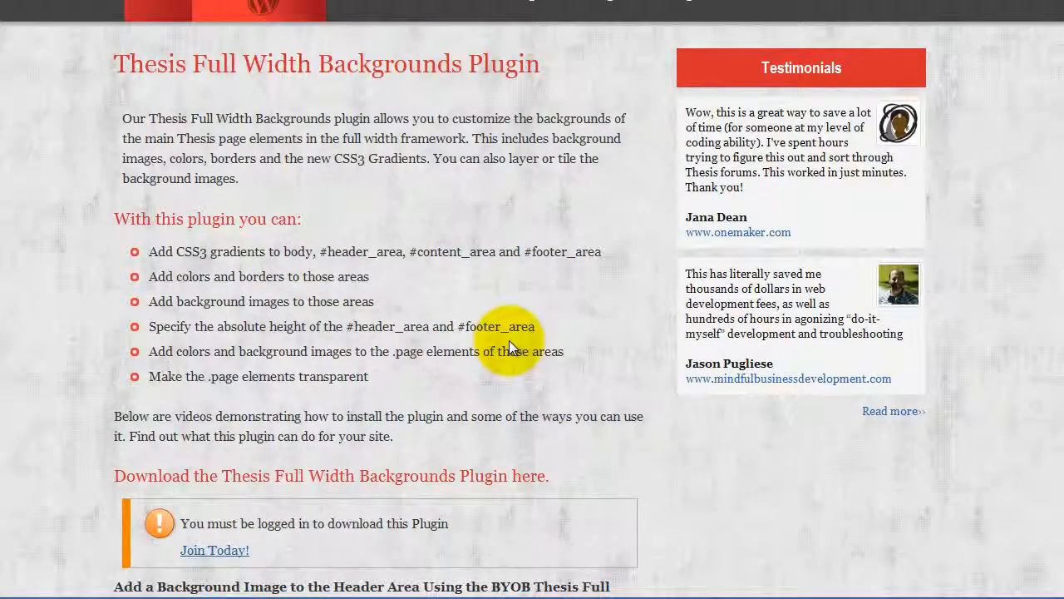
scroll(509, 340, down, 1)
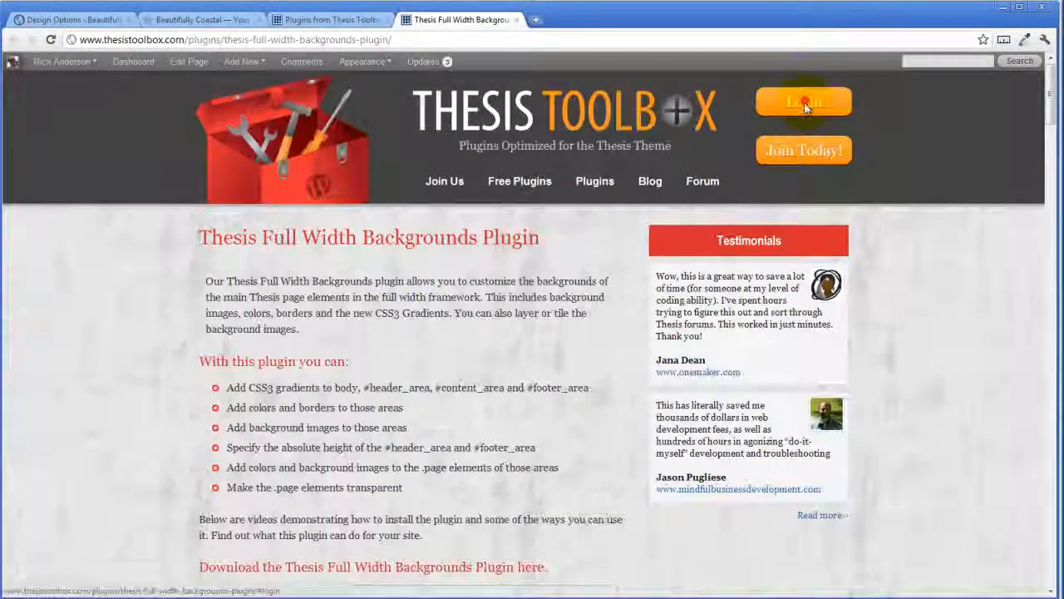
Log in to Thesis Toolbox with the account username and password
click(803, 103)
click(478, 290)
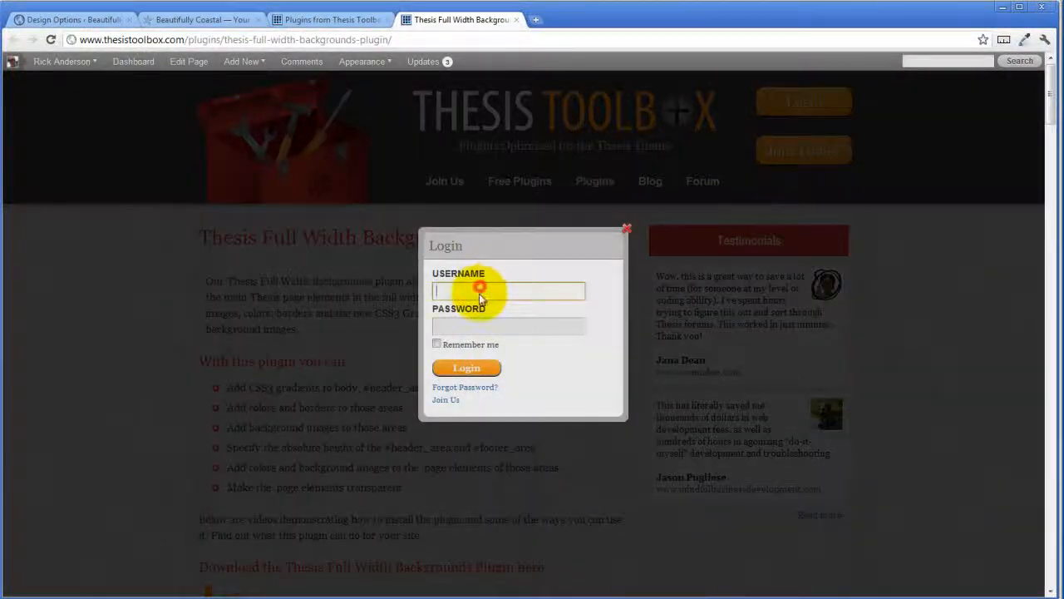
text(rick)
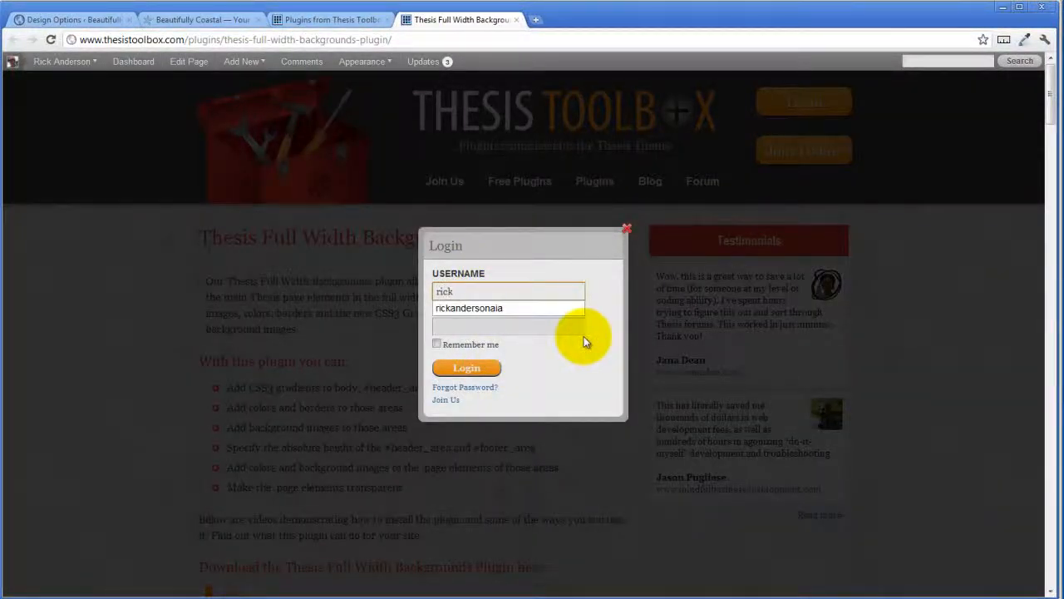
key(BackSpace)
key(BackSpace)
key(BackSpace)
key(BackSpace)
text(byo)
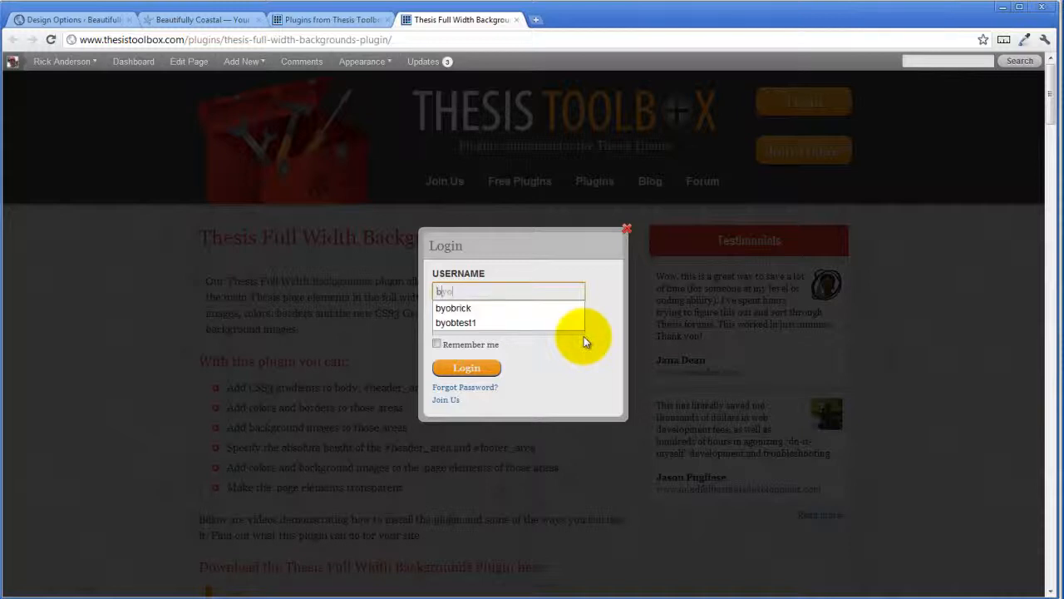
text(brick)
key(Tab)
text(******)
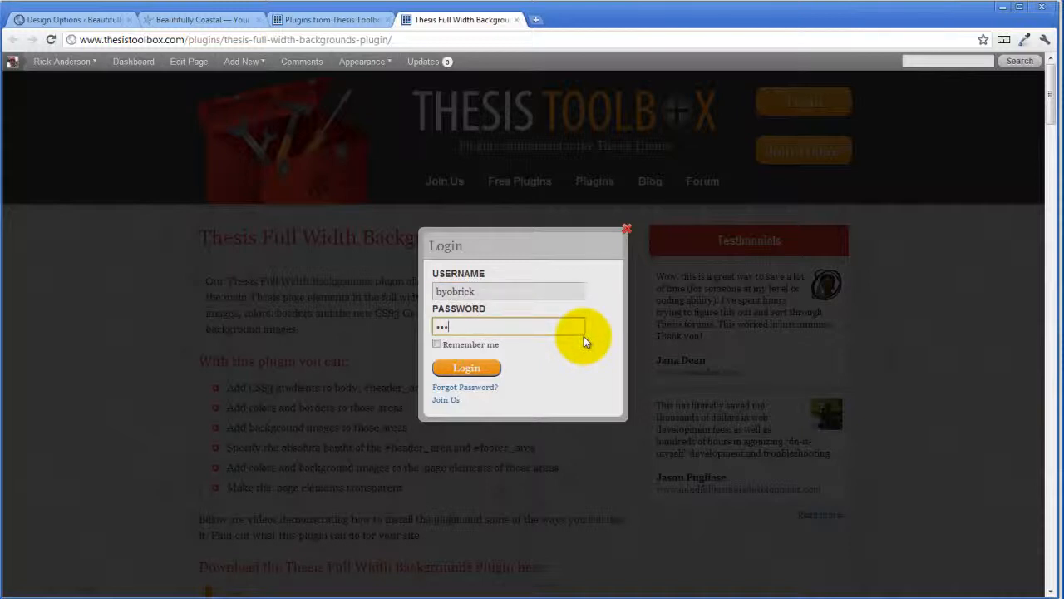
text(****)
key(Return)
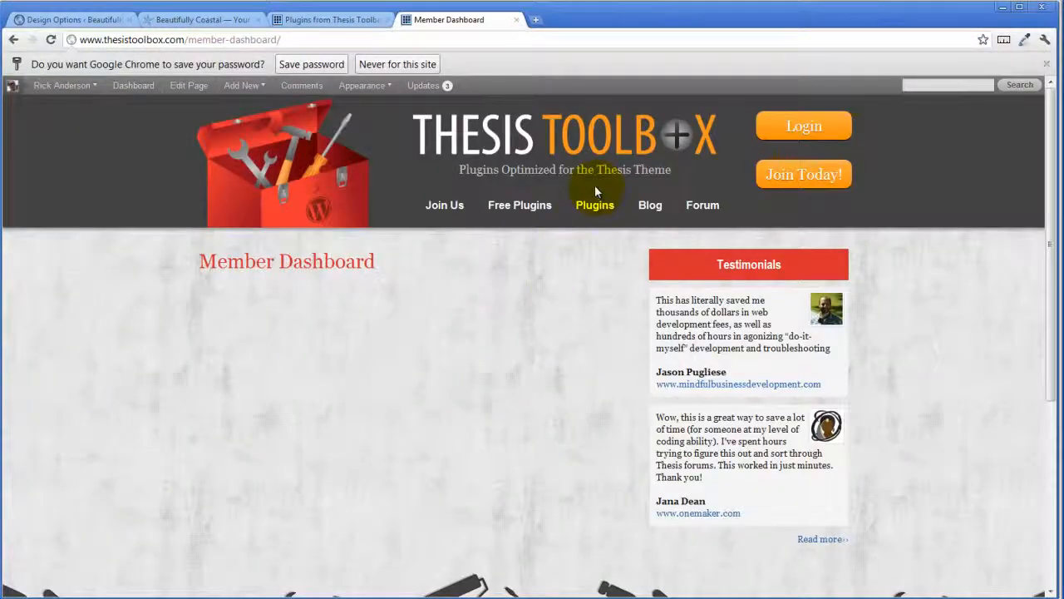
Reopen the Thesis Full Width Backgrounds Plugin page from the plugin list and download the plugin
click(596, 209)
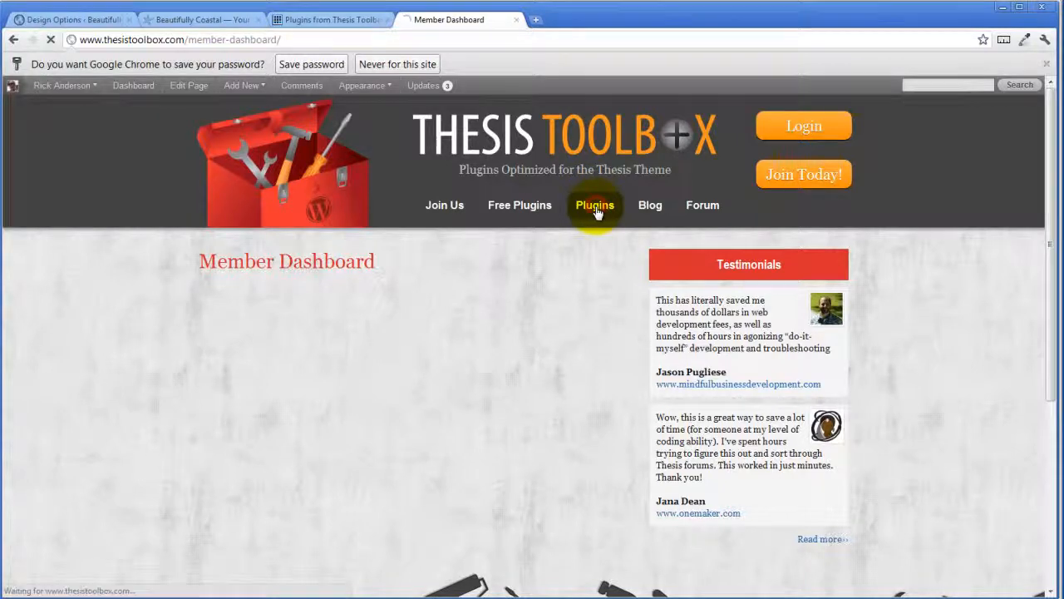
scroll(612, 457, down, 5)
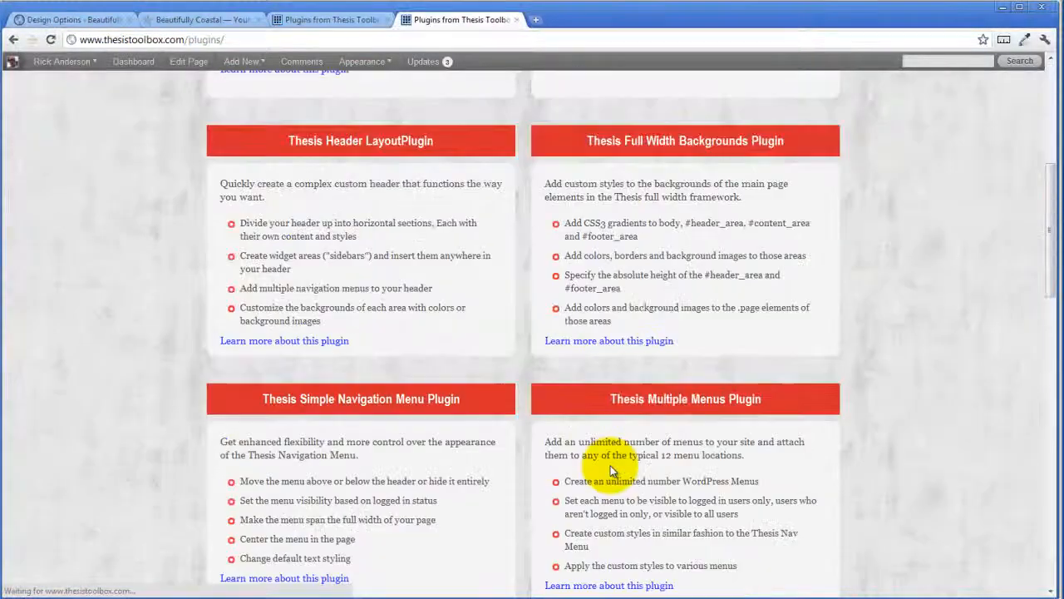
click(618, 341)
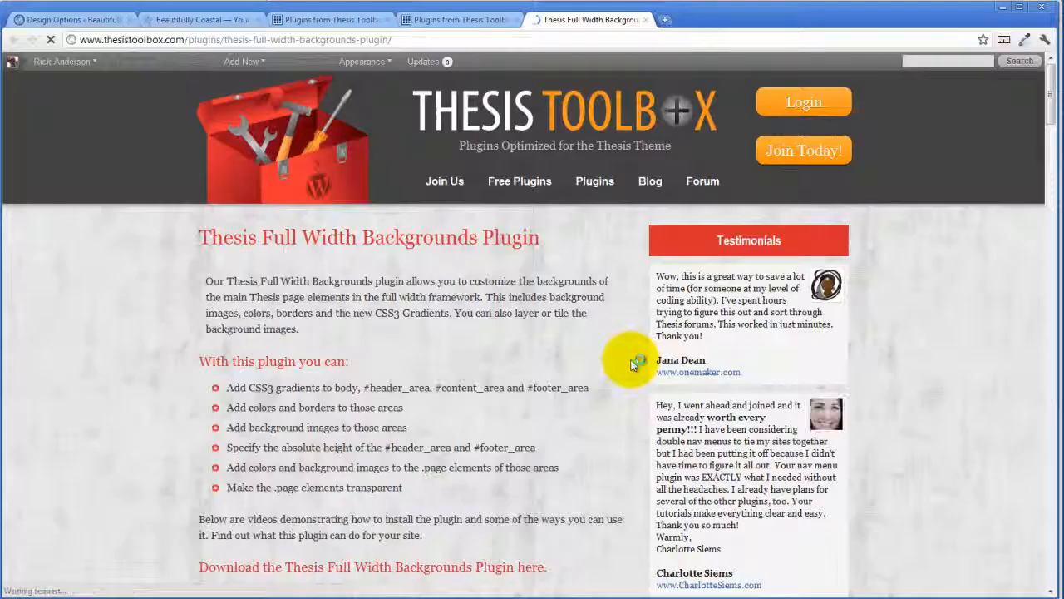
scroll(499, 420, down, 1)
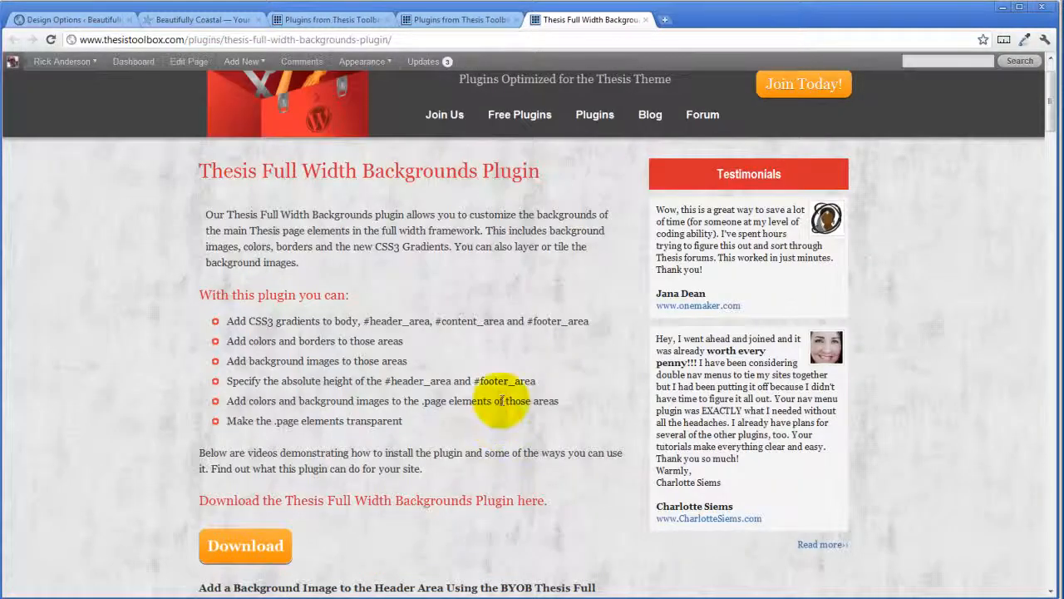
scroll(497, 420, down, 2)
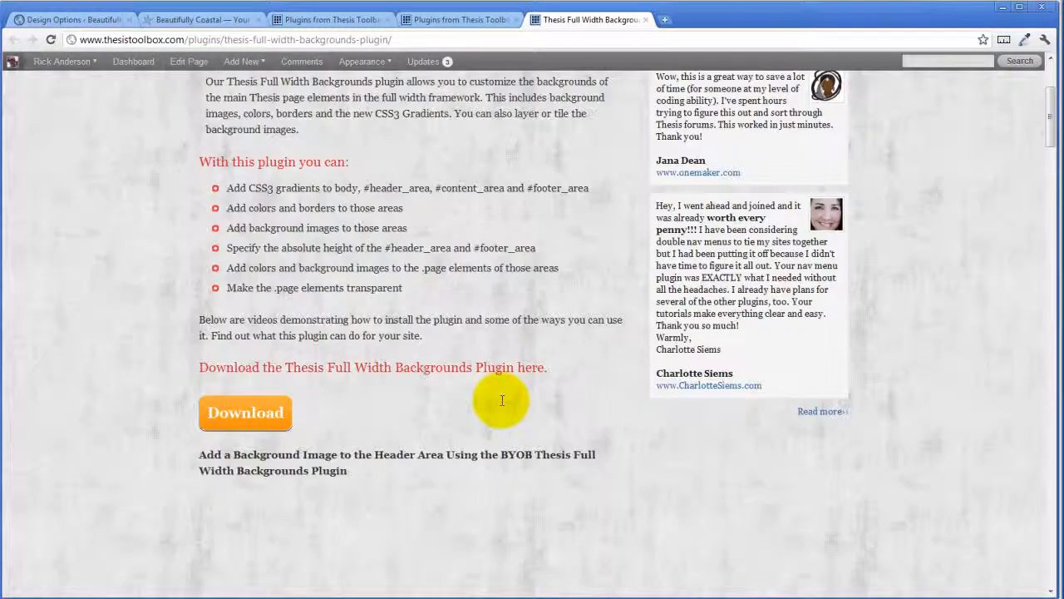
click(263, 414)
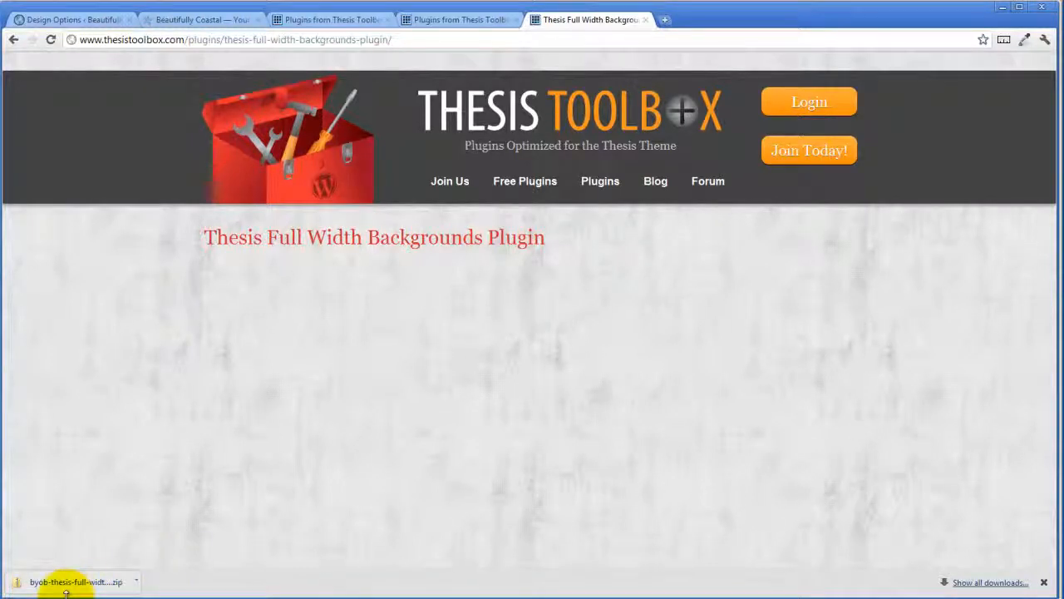
Return to the Beautifully Coastal WordPress admin and open the form for uploading a new plugin in .zip format
click(321, 19)
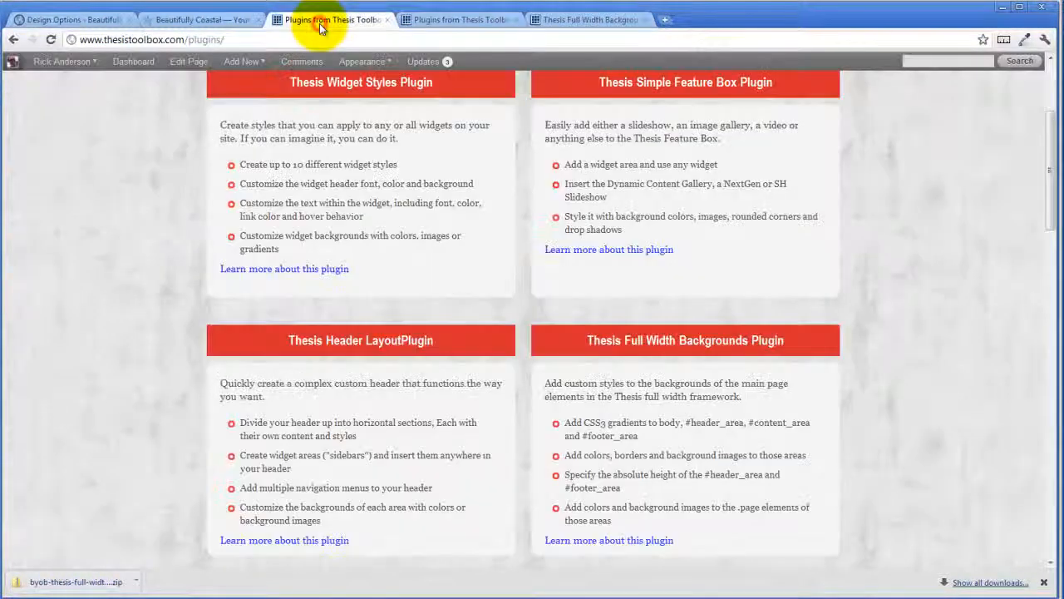
click(199, 20)
click(91, 21)
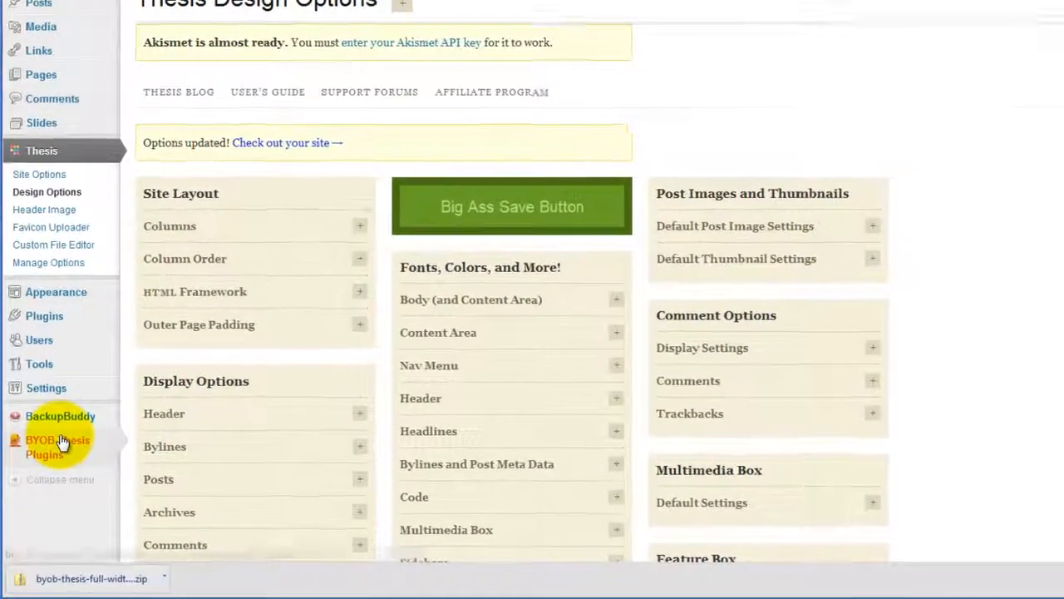
mouse_move(51, 477)
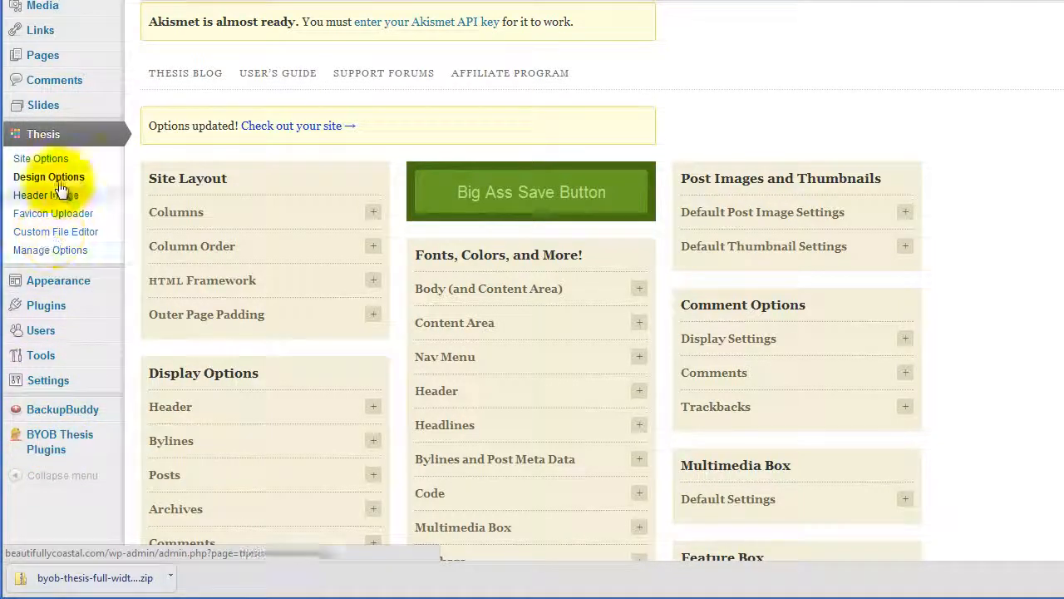
mouse_move(45, 309)
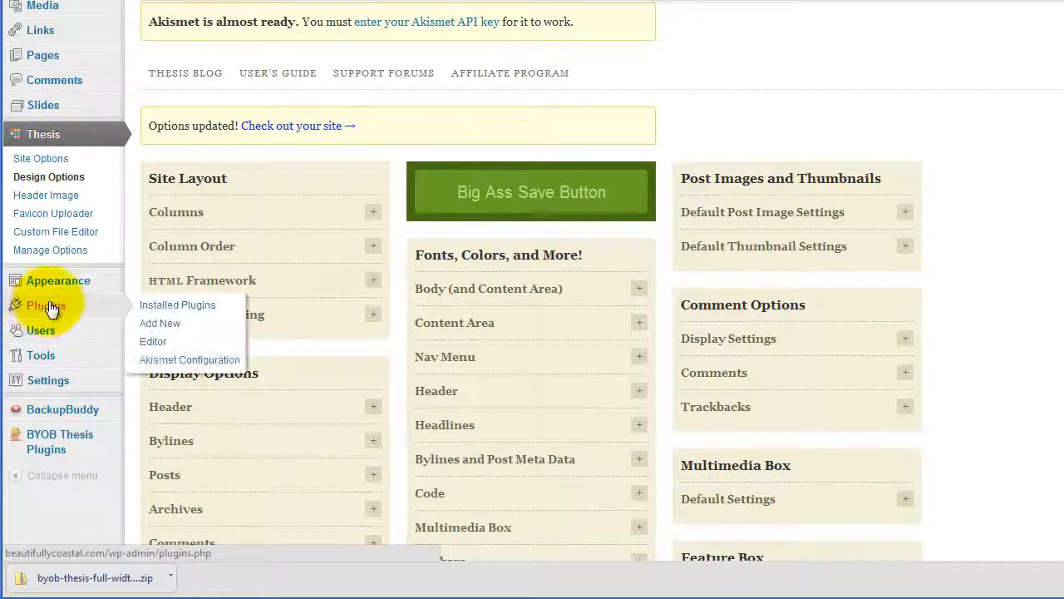
click(153, 306)
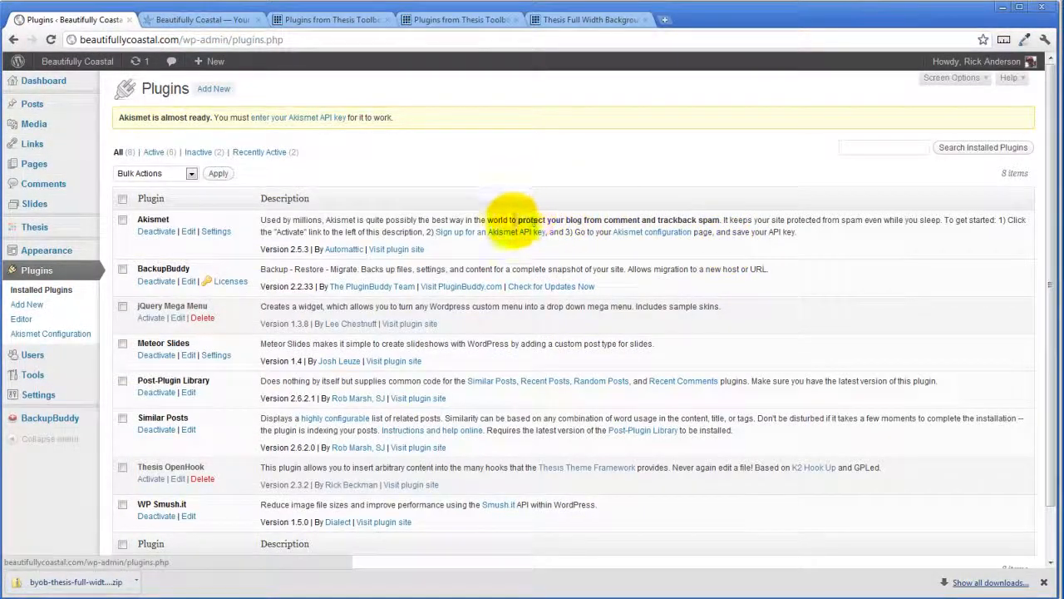
click(213, 91)
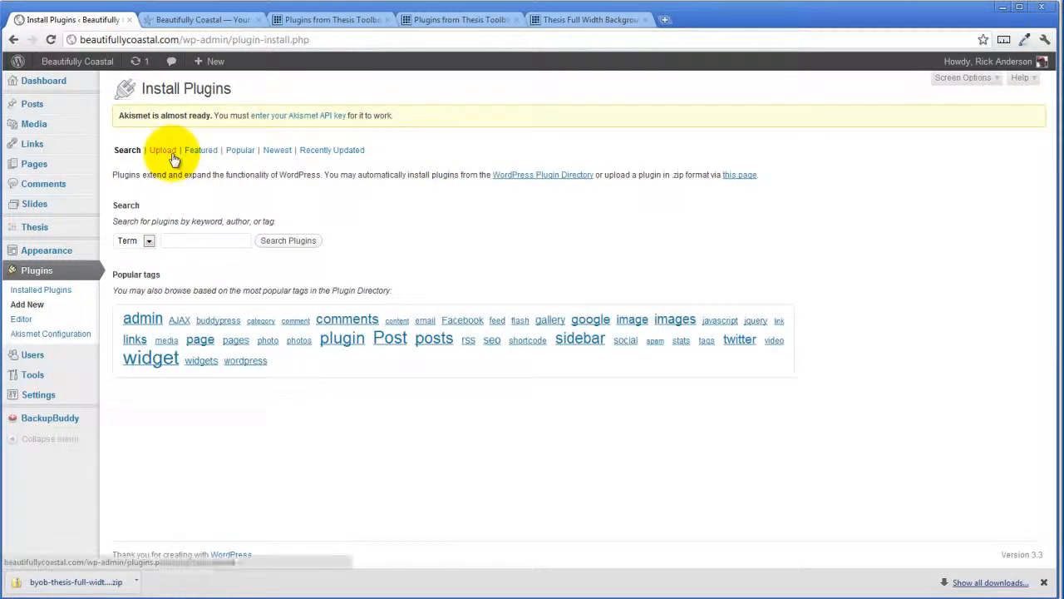
click(164, 151)
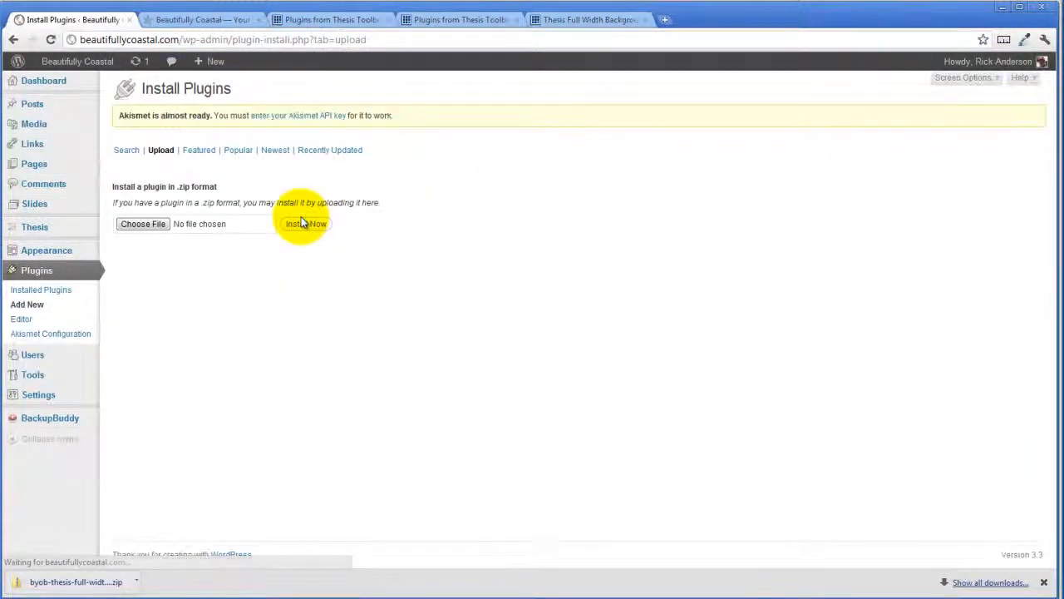
Upload byob-thesis-full-width-backgrounds.zip from the Downloads folder and install it as a plugin
click(129, 224)
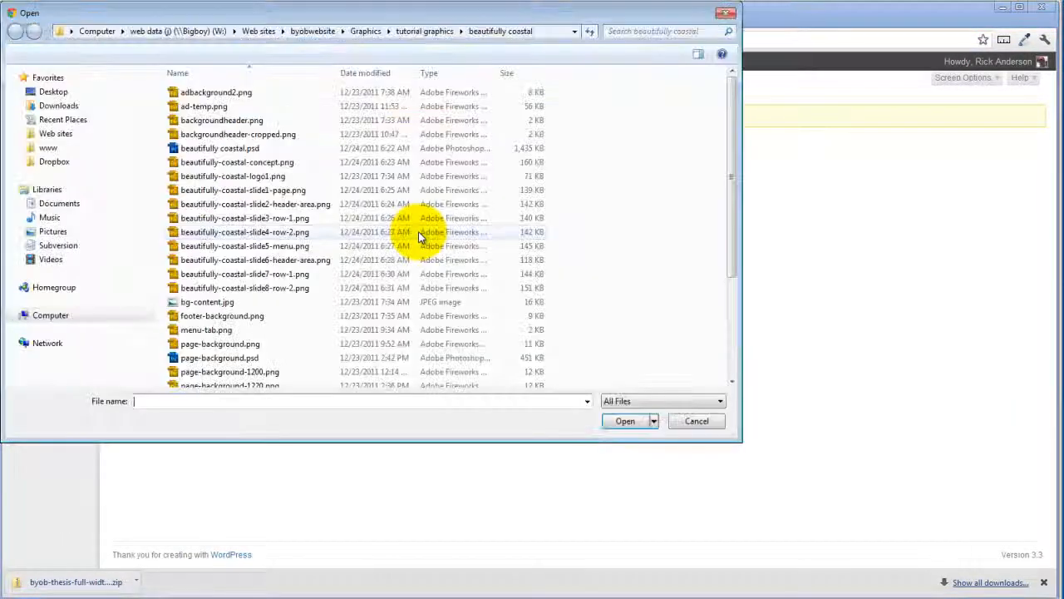
click(58, 108)
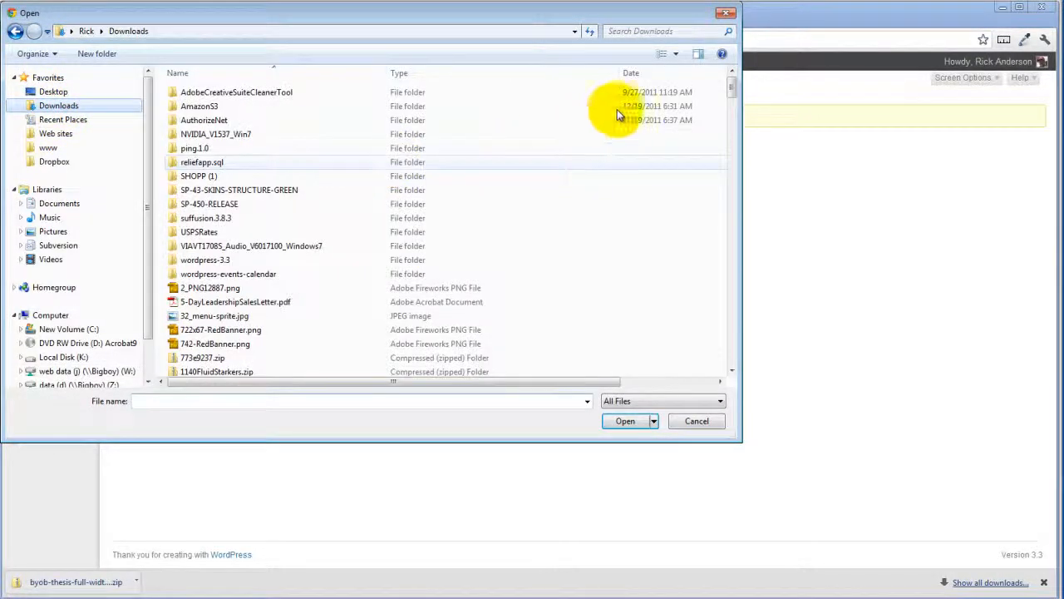
drag(731, 86, 731, 121)
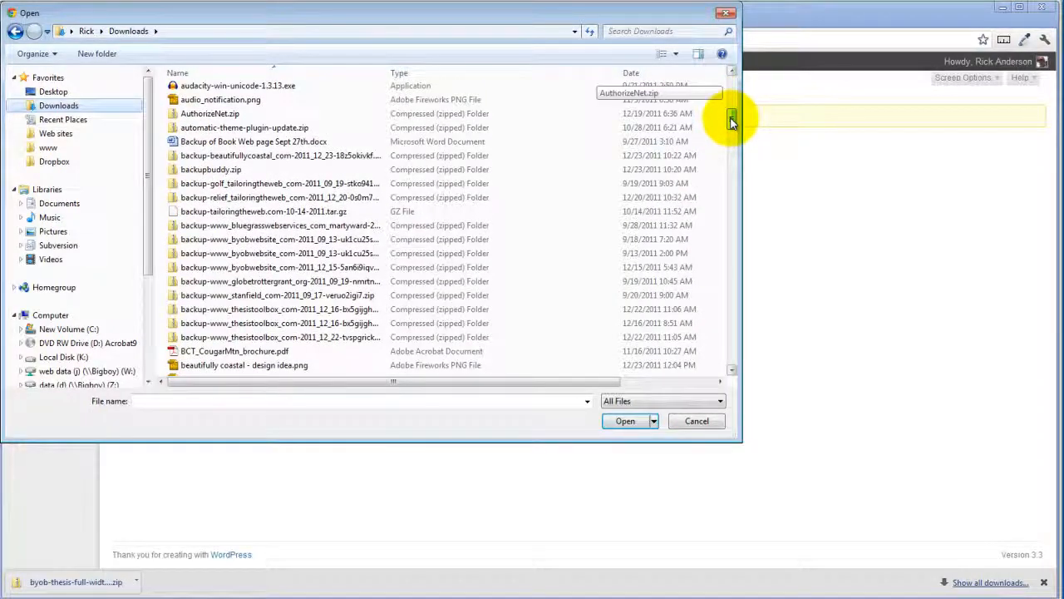
scroll(731, 123, down, 1)
scroll(731, 123, down, 2)
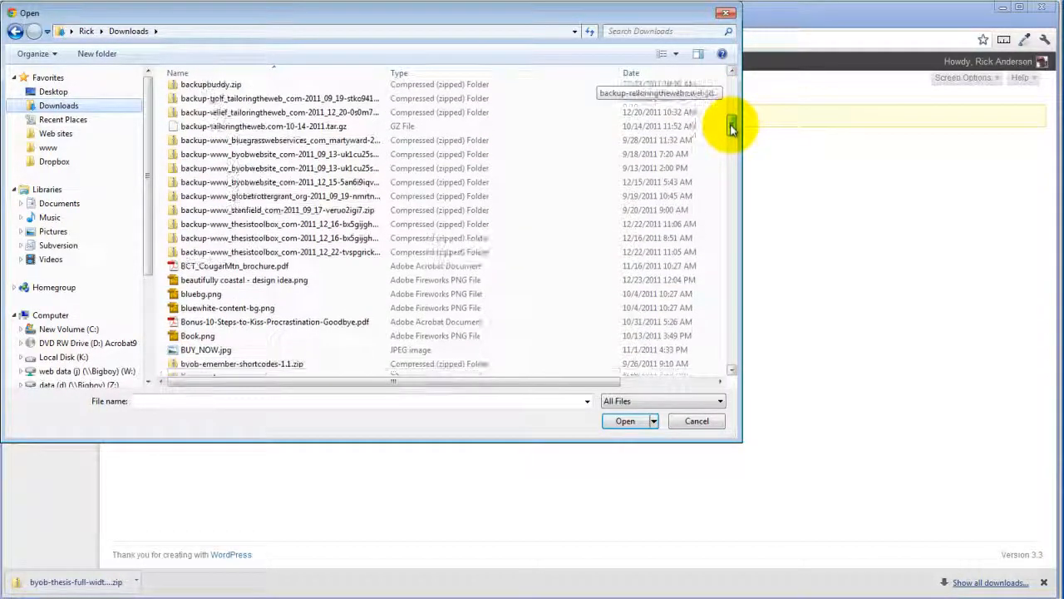
drag(732, 124, 732, 138)
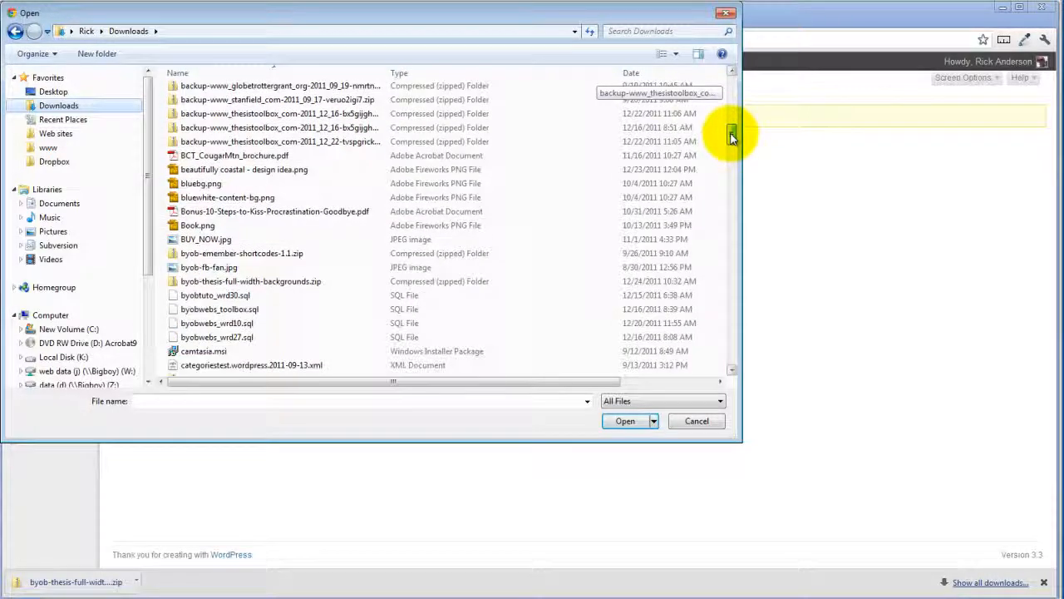
click(244, 284)
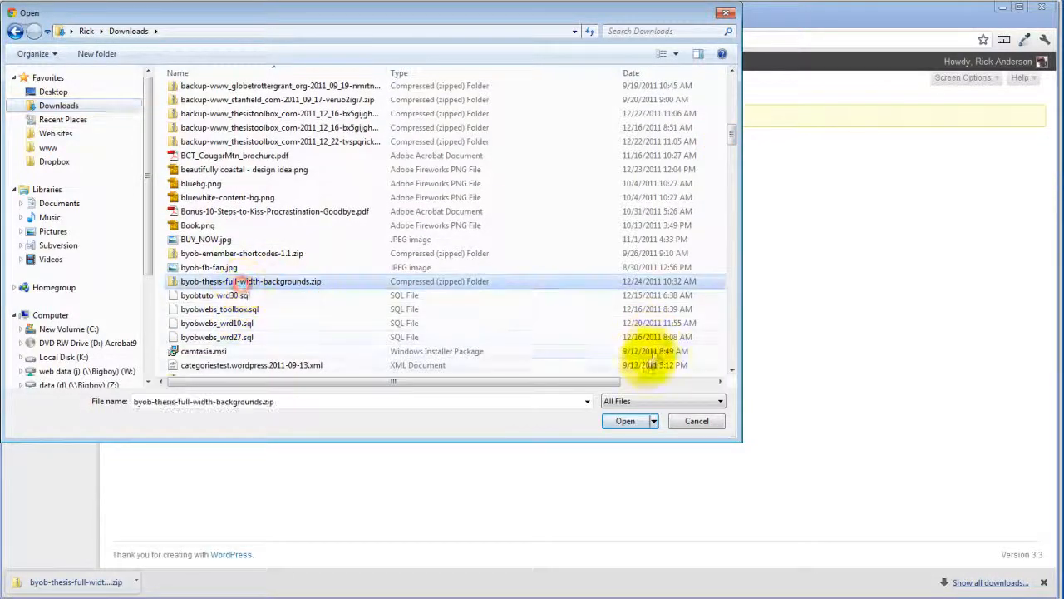
click(624, 421)
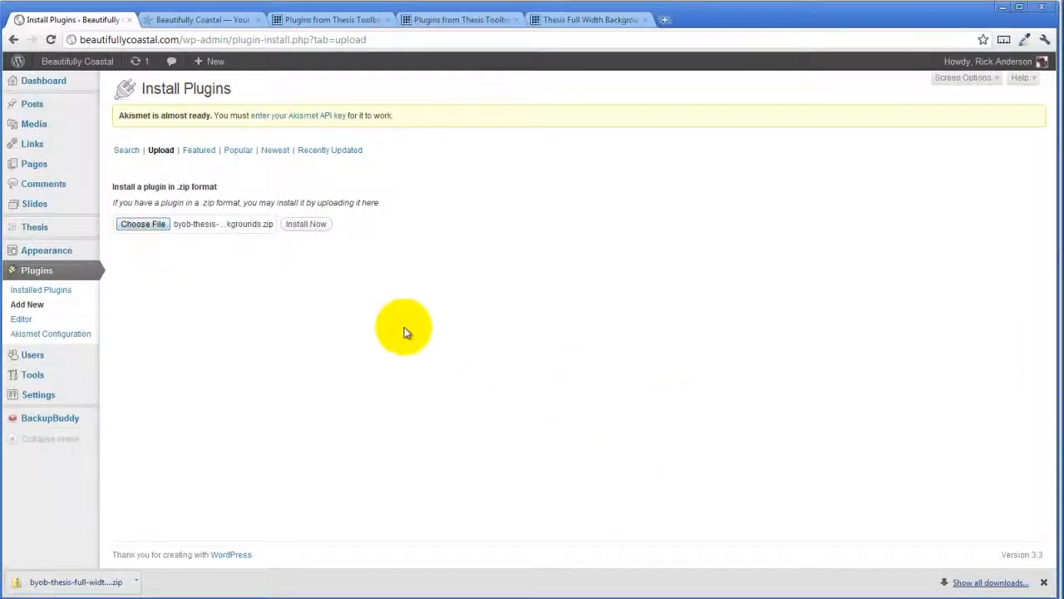
click(306, 224)
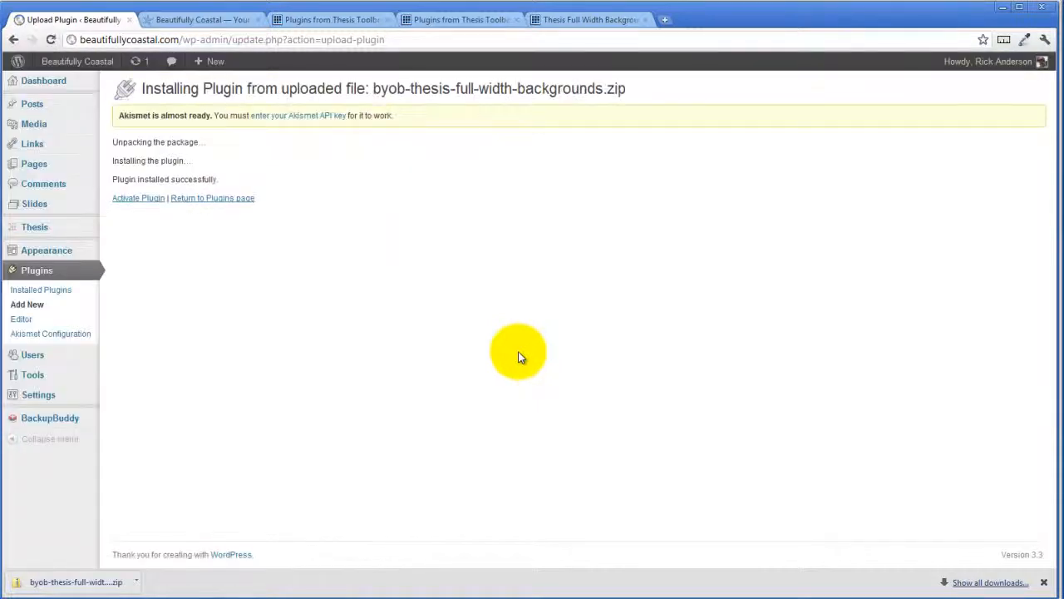
Activate the installed plugin and open its Full Width Backgrounds options page
click(147, 199)
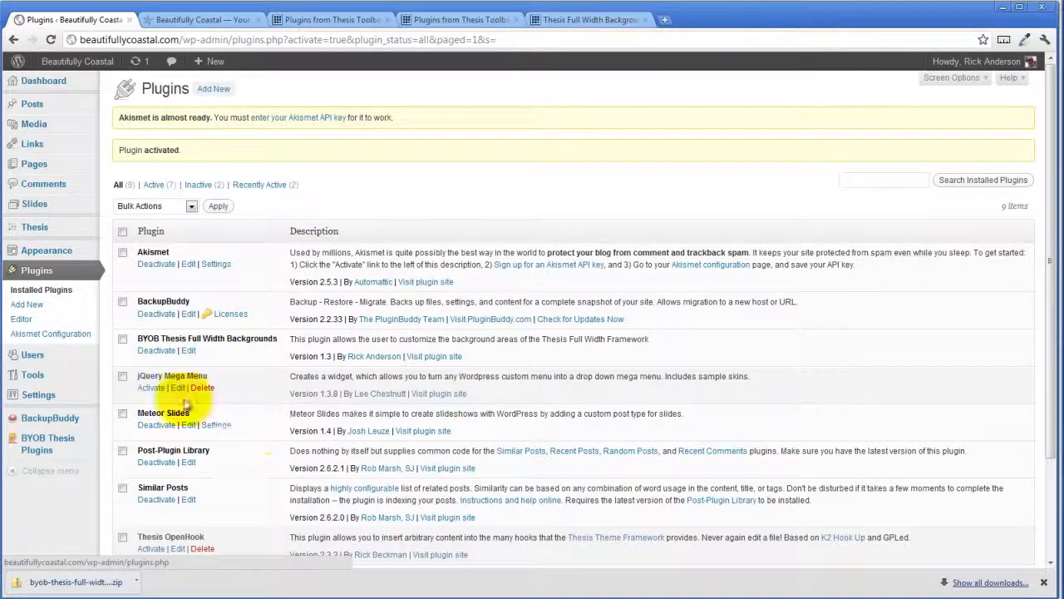
mouse_move(35, 439)
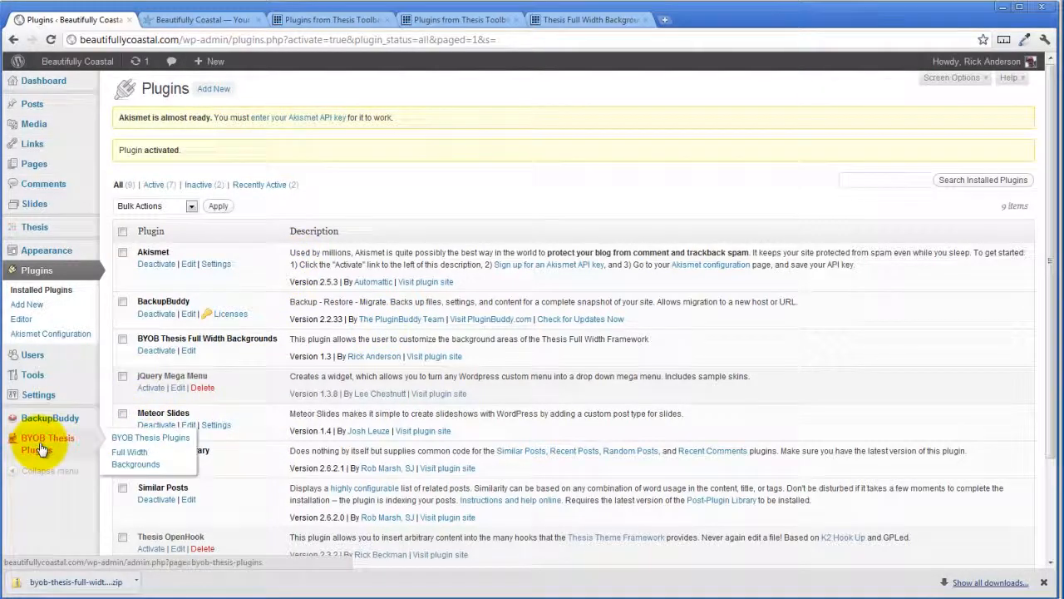
click(133, 454)
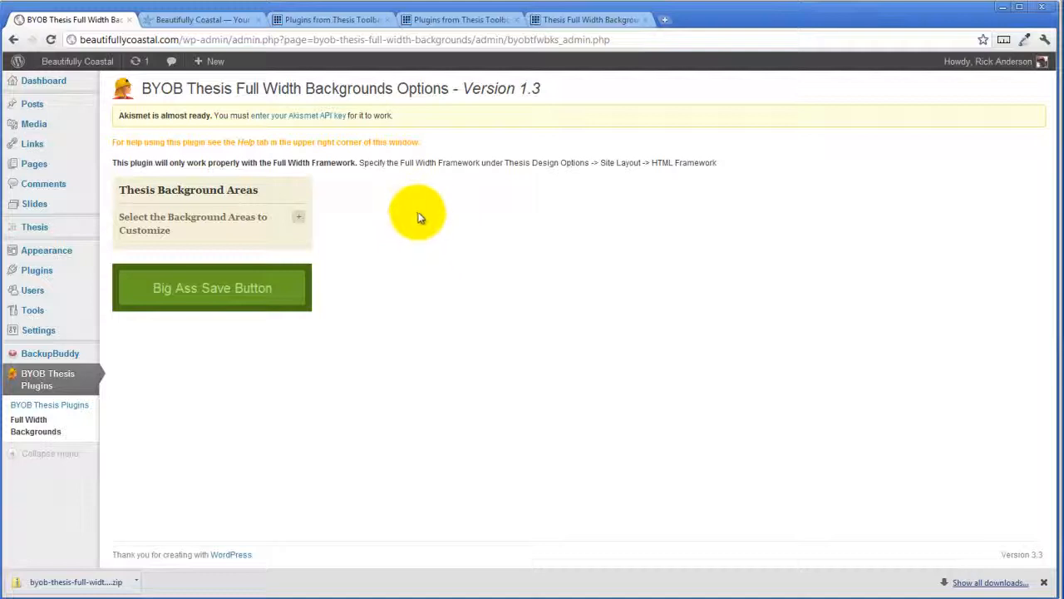
Select body, #header_area, #content_area and #footer_area as the background areas to customize, and save the options
click(298, 217)
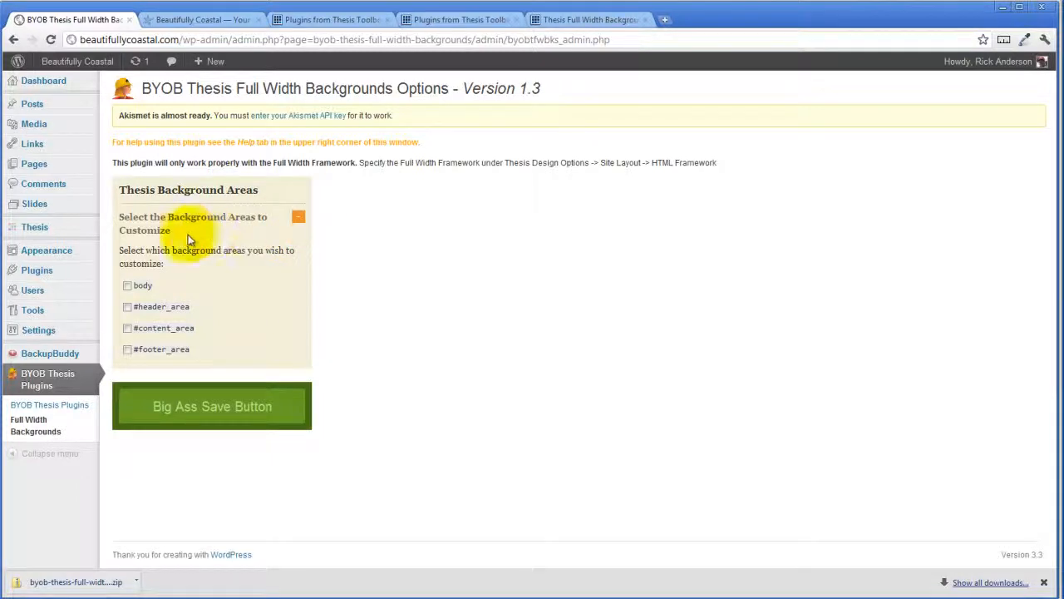
click(127, 286)
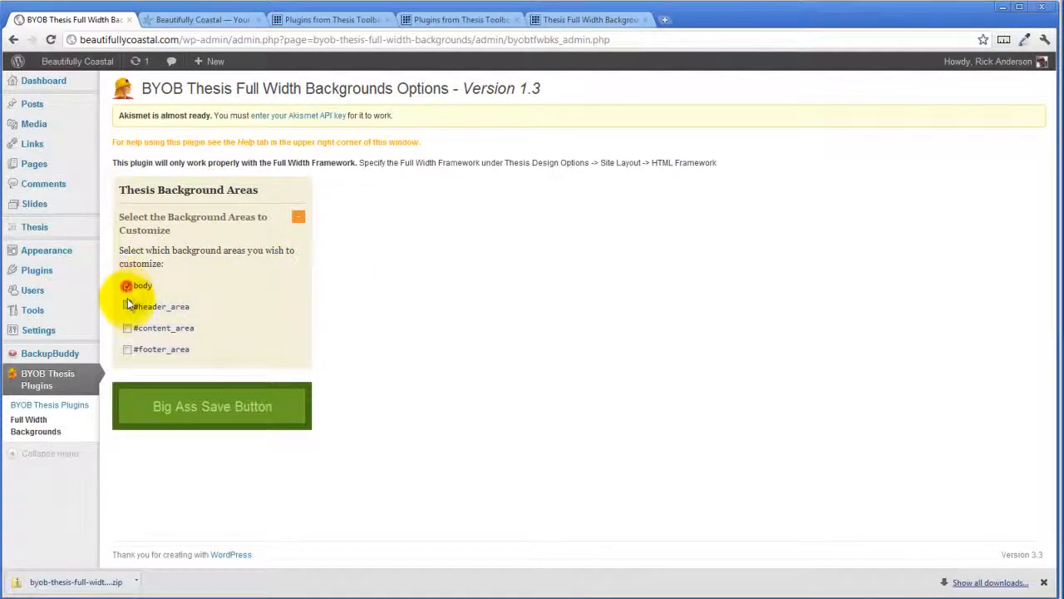
click(126, 307)
click(126, 329)
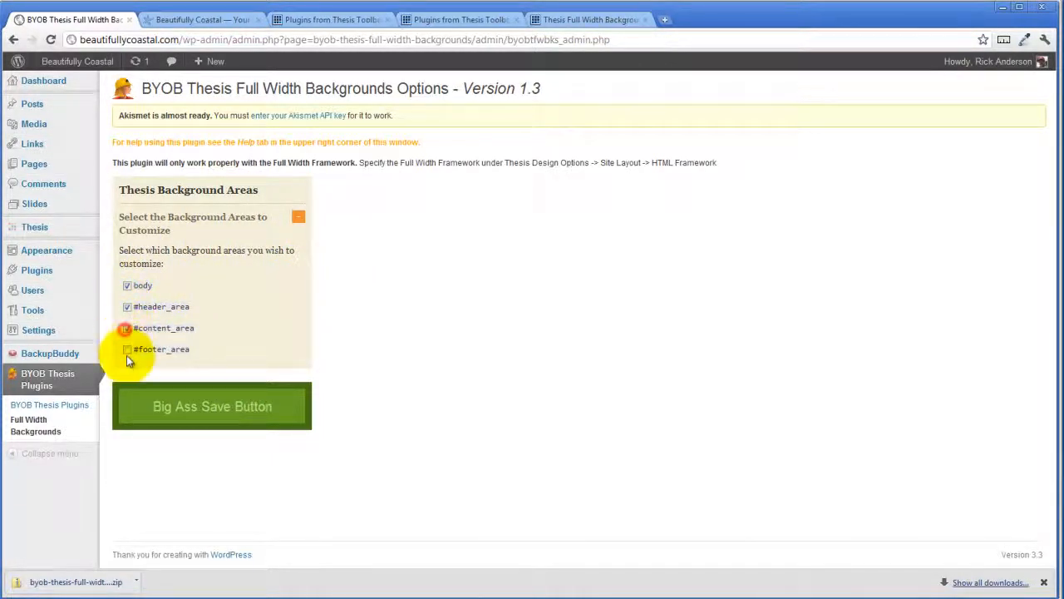
click(126, 349)
click(187, 407)
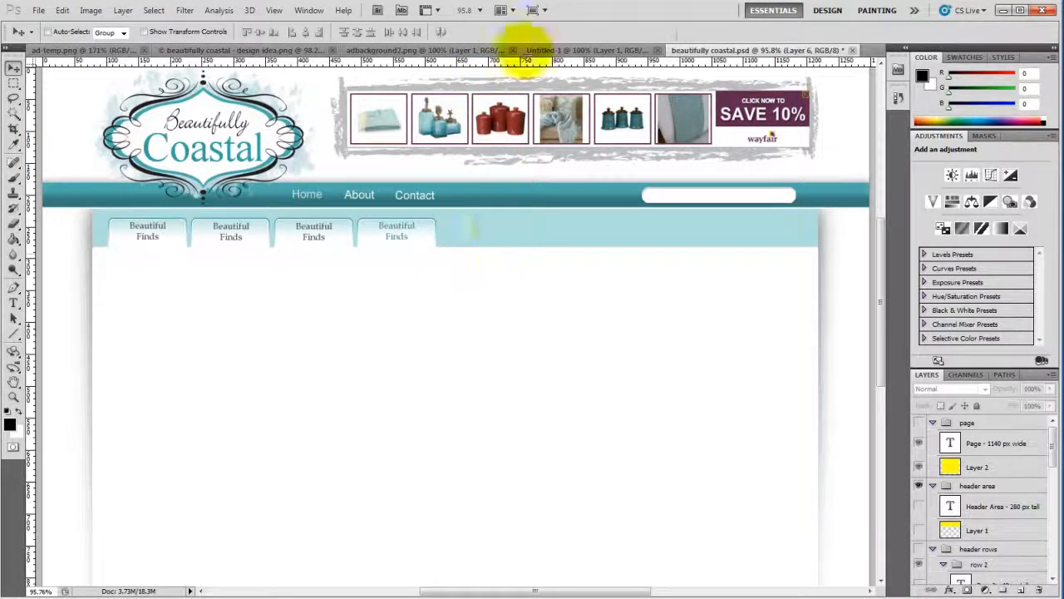
Return from the Photoshop mockup to the plugin options in the browser and set the Header Area Height to 280
click(536, 0)
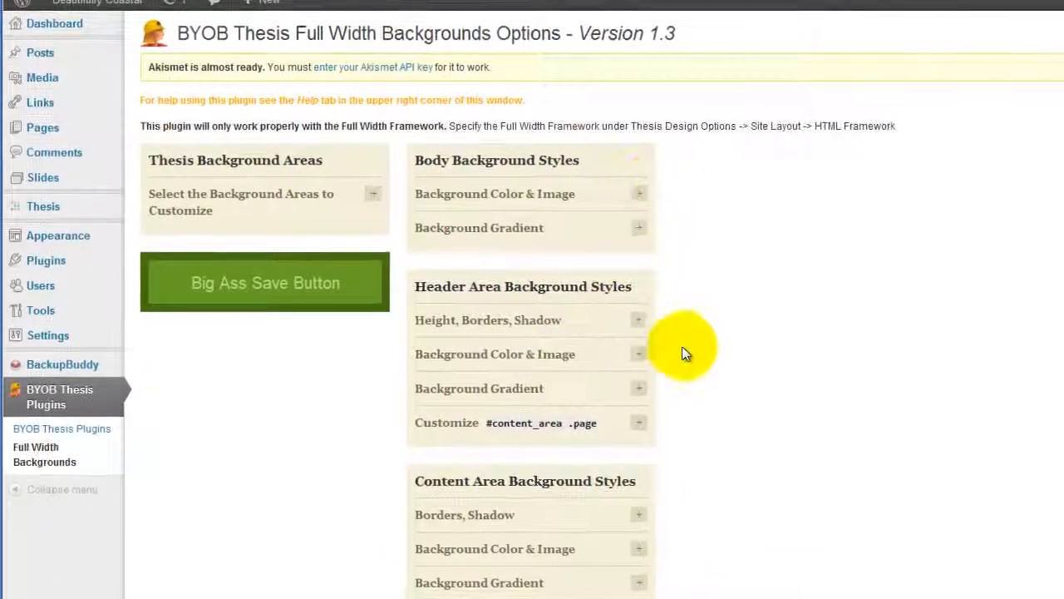
click(638, 319)
scroll(707, 292, down, 3)
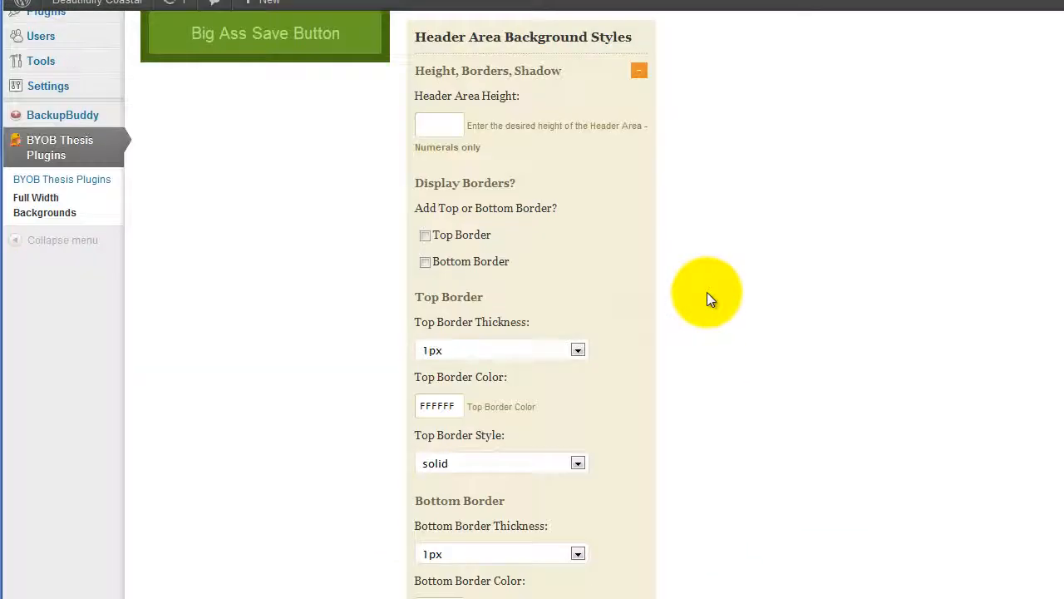
click(431, 128)
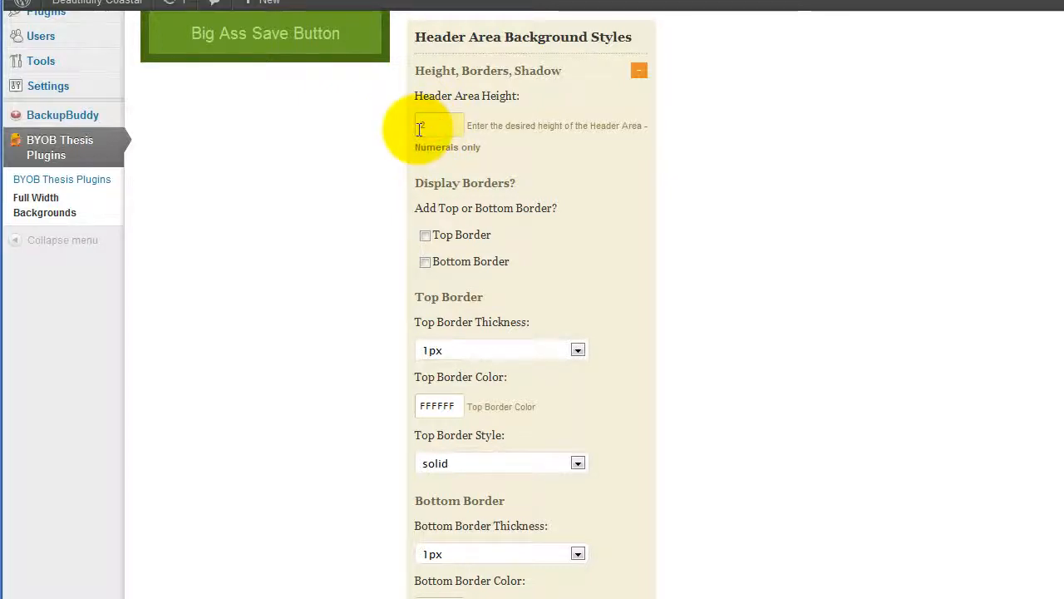
text(280)
click(570, 171)
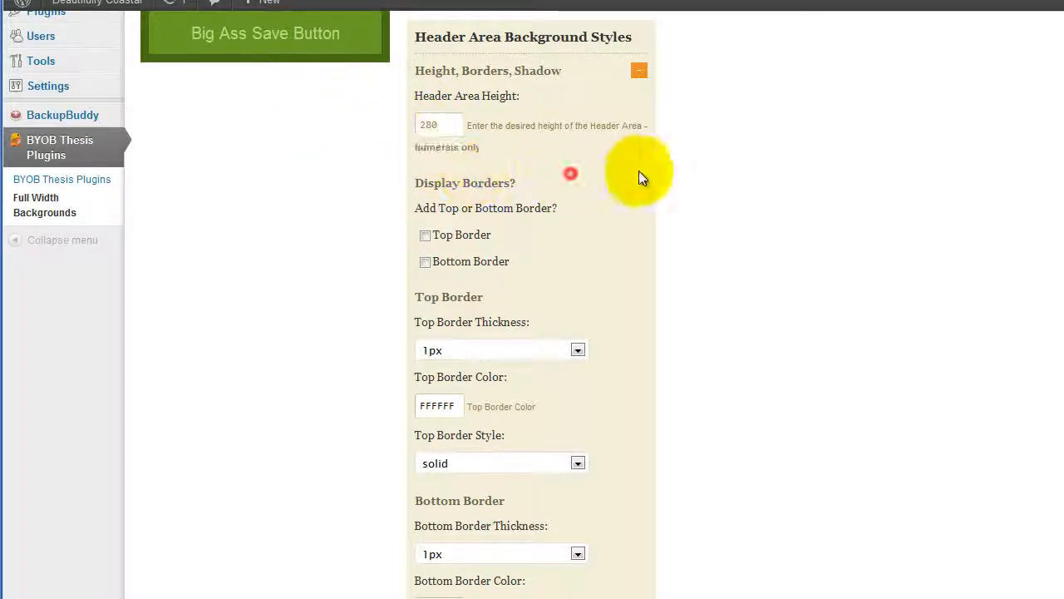
Review the header area's border and shadow options, and expand its Background Color & Image settings at the background image URL
scroll(640, 142, down, 3)
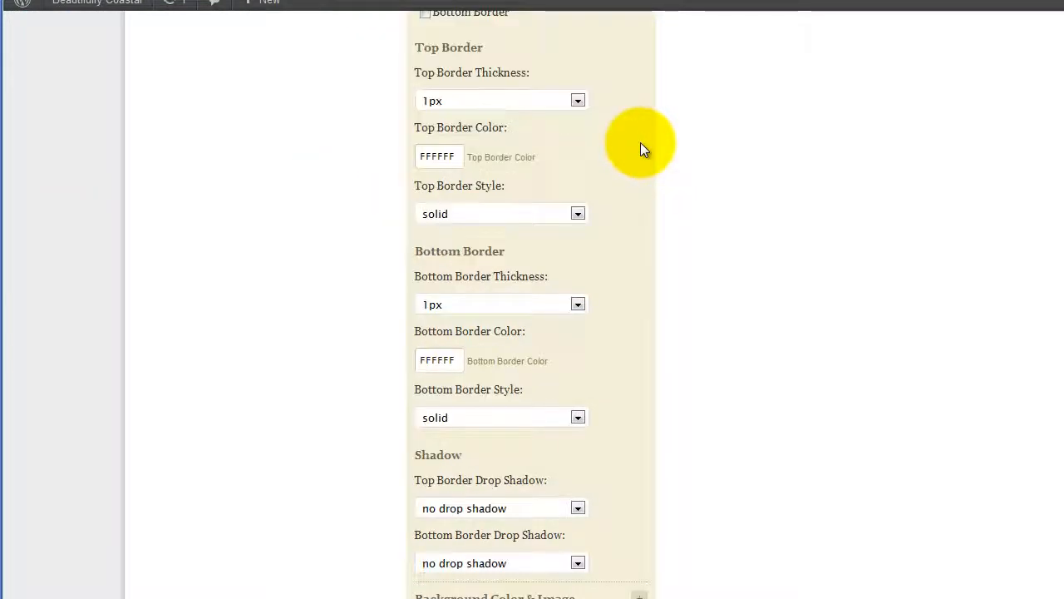
scroll(611, 172, up, 5)
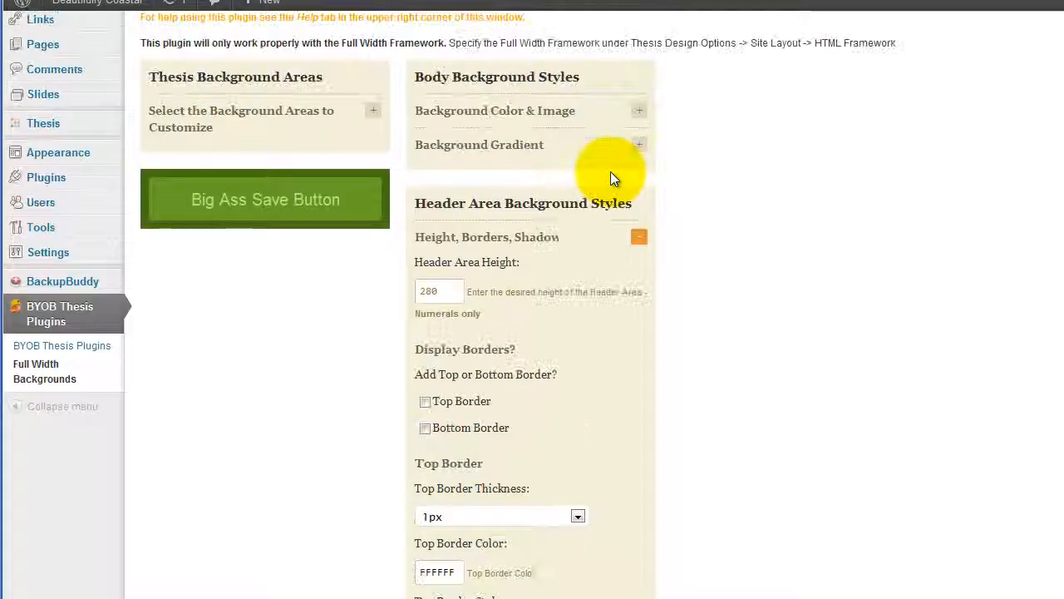
scroll(617, 235, down, 8)
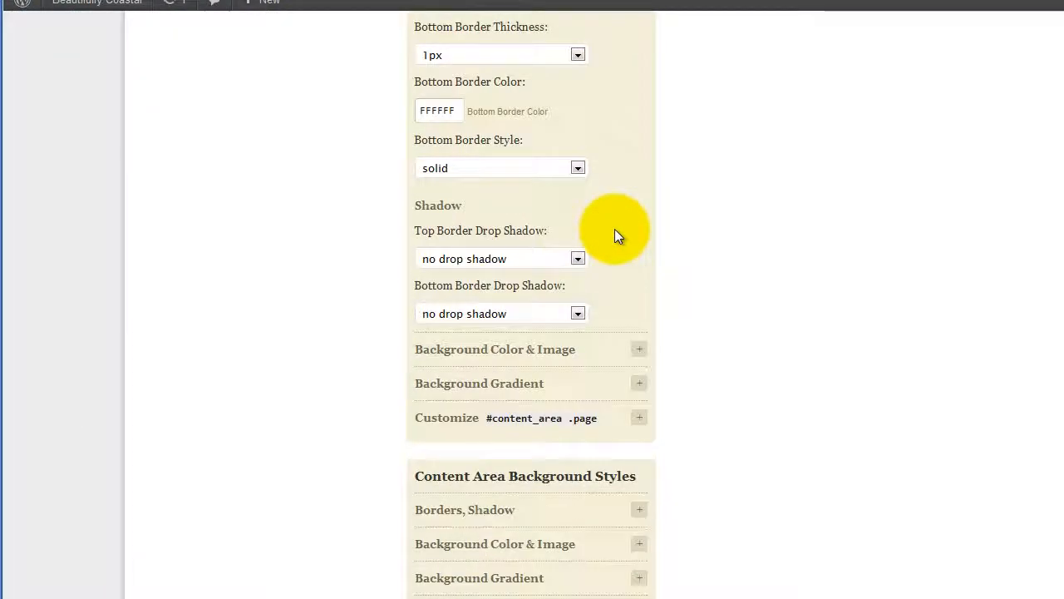
click(639, 351)
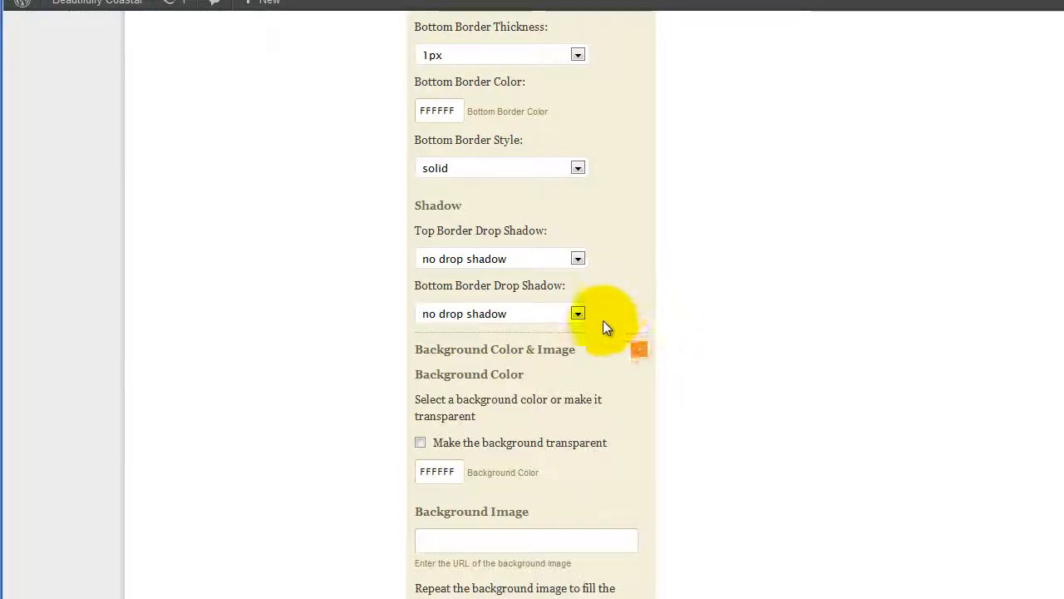
scroll(624, 295, down, 4)
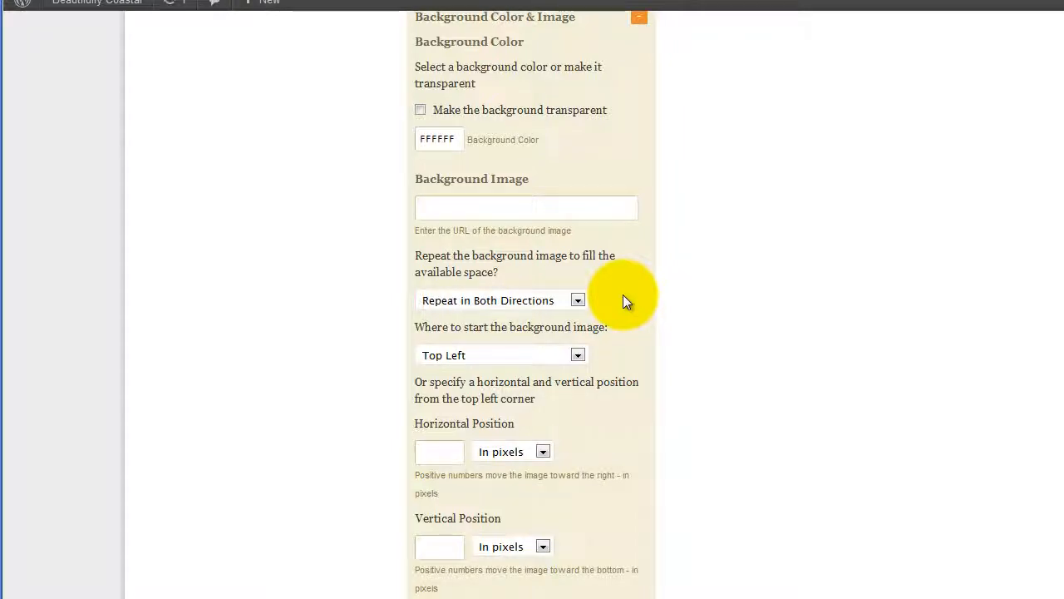
click(520, 212)
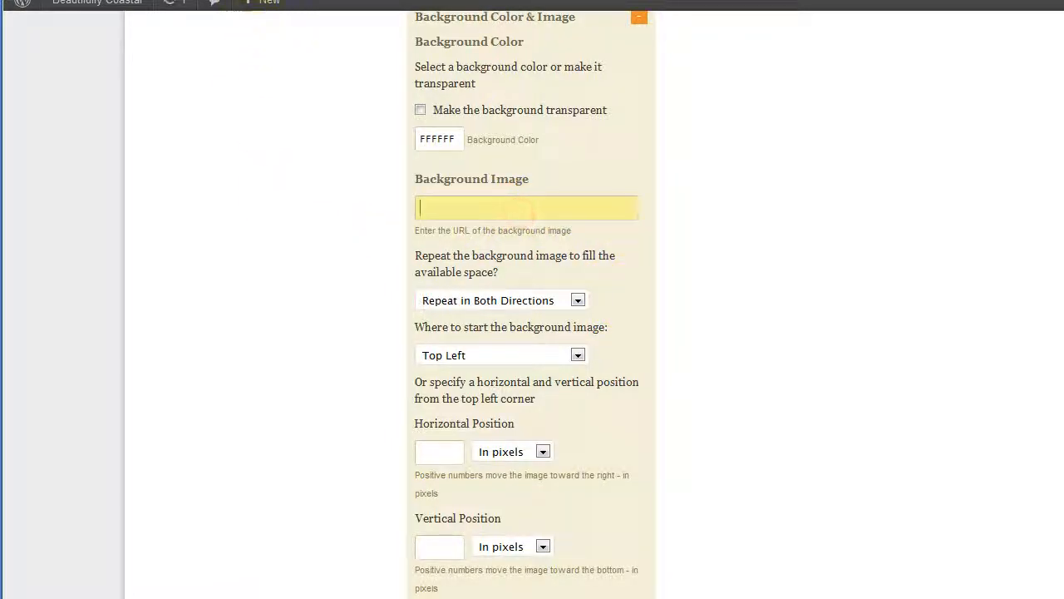
Open the Media Library in a new browser tab and switch to it
scroll(194, 236, up, 10)
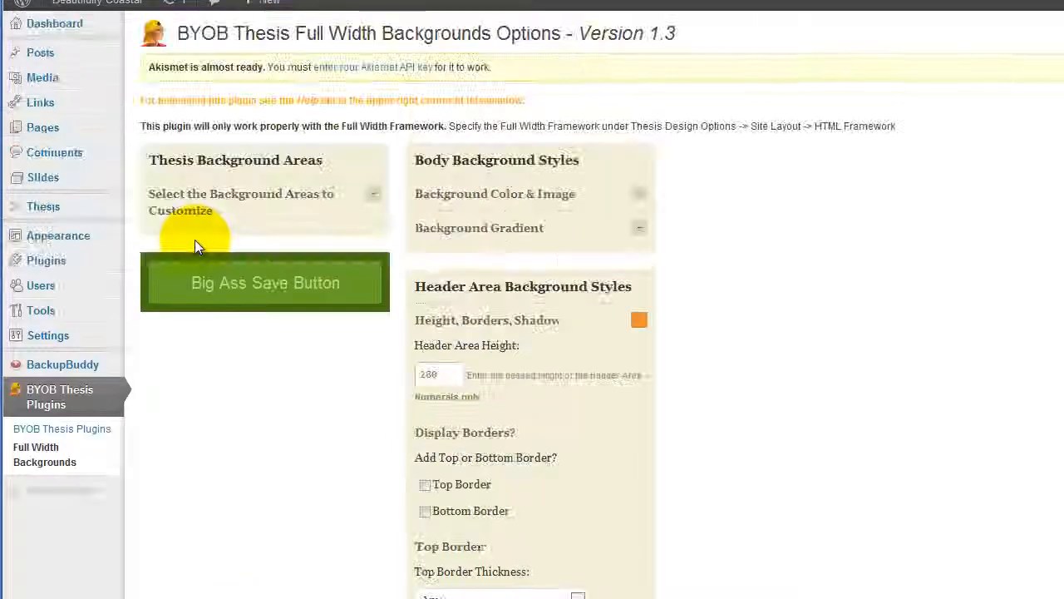
mouse_move(33, 86)
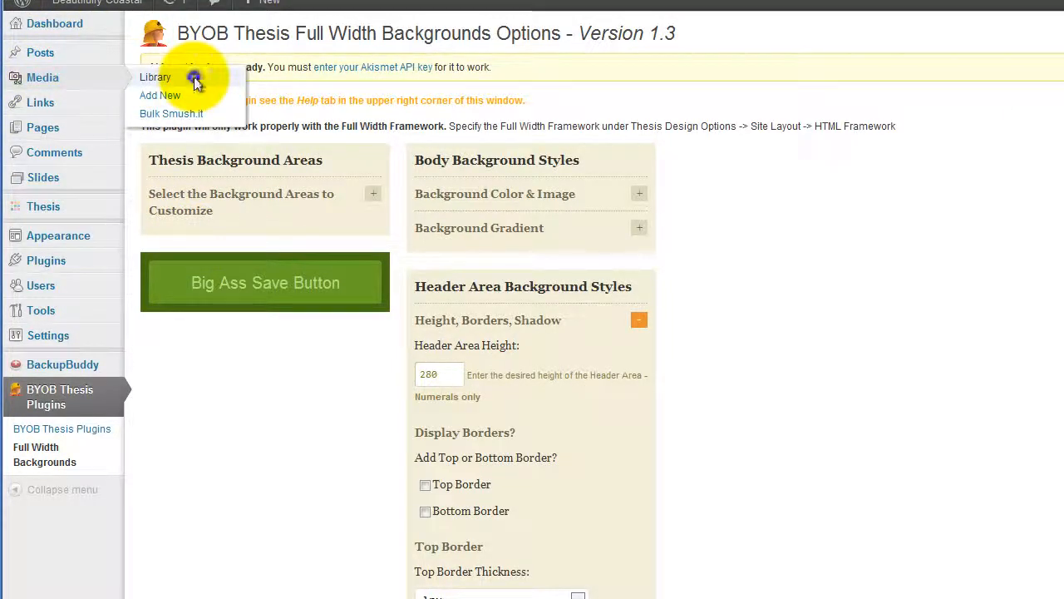
right_click(199, 78)
click(241, 89)
click(200, 19)
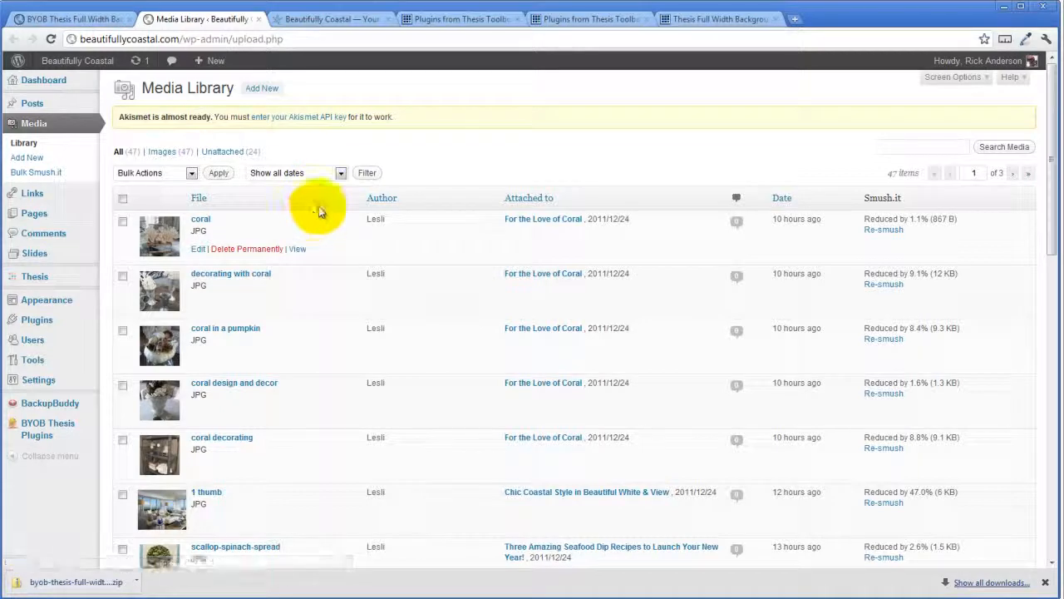
Open the backgroundheader-cropped image for editing and copy its file URL
scroll(317, 195, down, 3)
scroll(319, 205, down, 2)
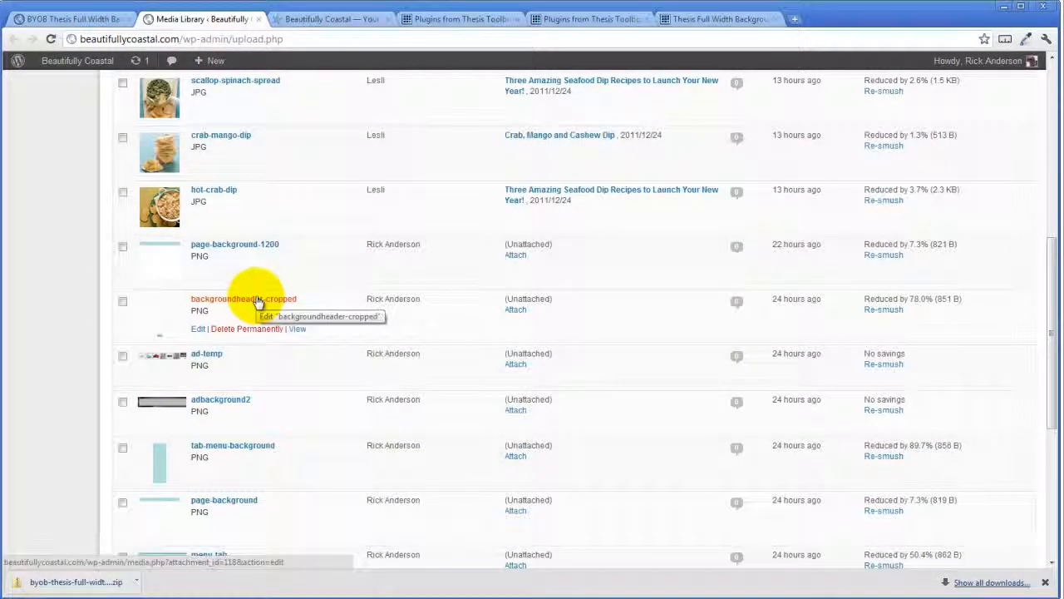
click(196, 329)
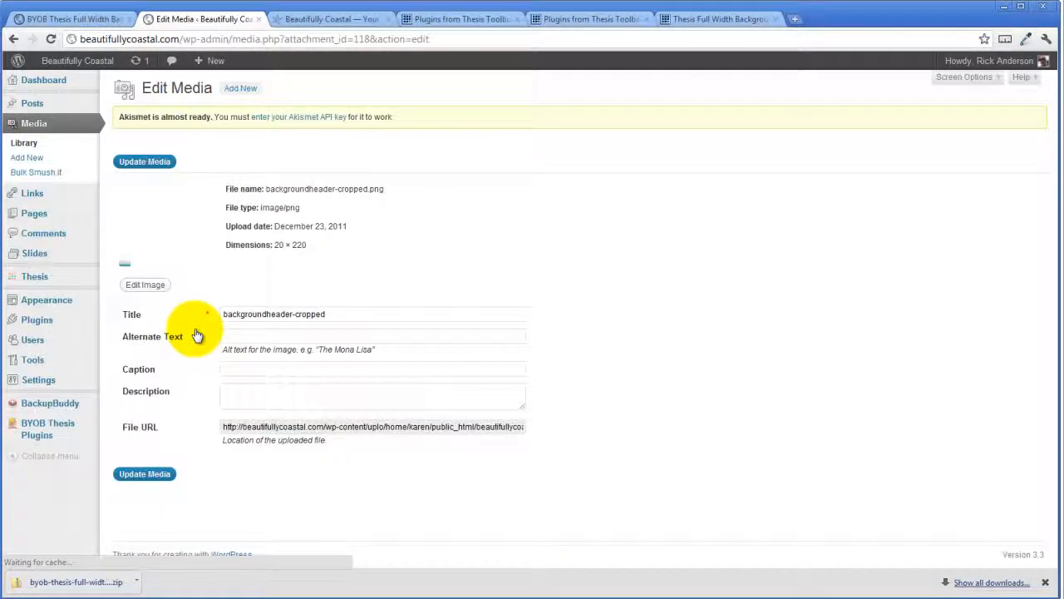
click(296, 427)
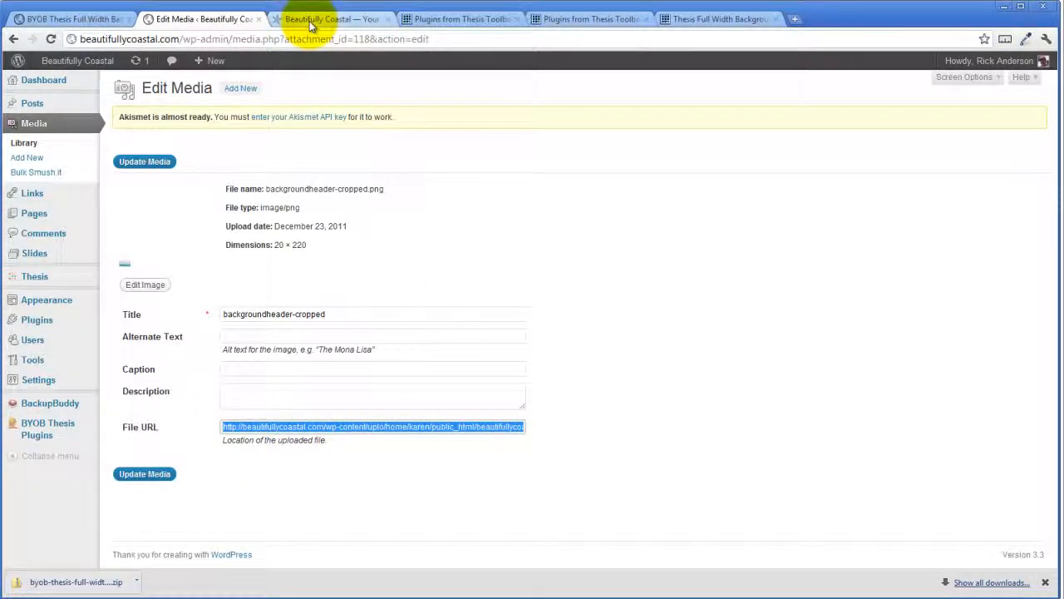
Paste the copied URL of backgroundheader-cropped.png as the header area's background image in the Full Width Backgrounds options
click(79, 18)
scroll(315, 388, down, 4)
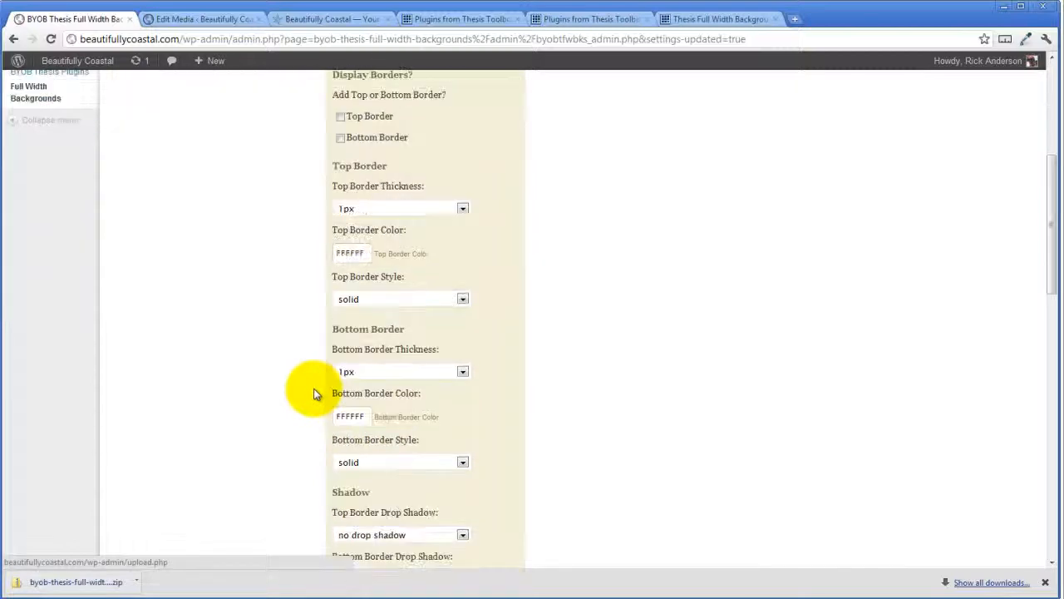
scroll(315, 389, down, 4)
scroll(314, 394, down, 1)
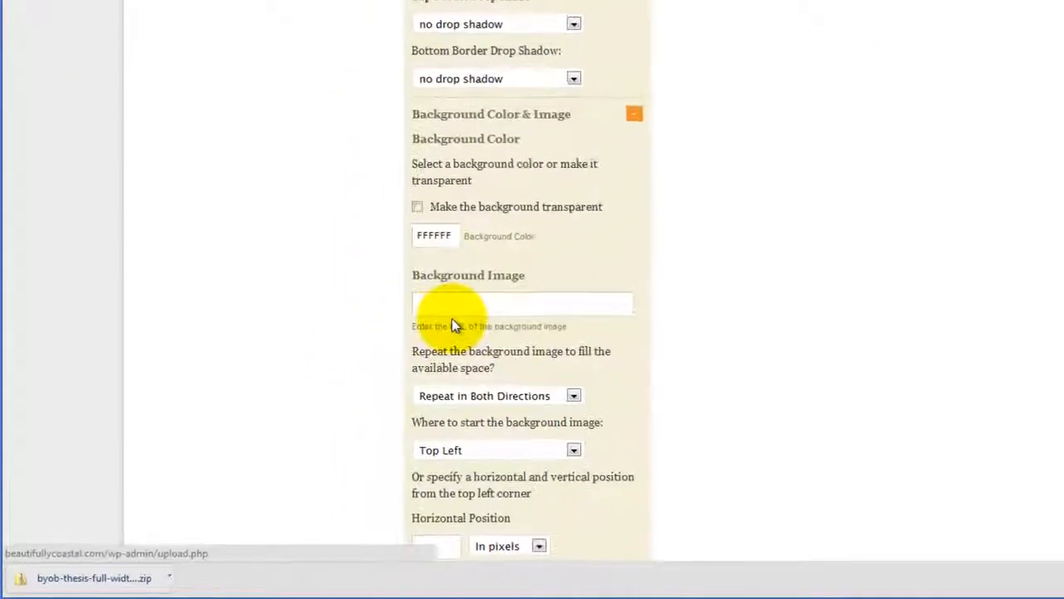
click(360, 365)
key(ctrl+v)
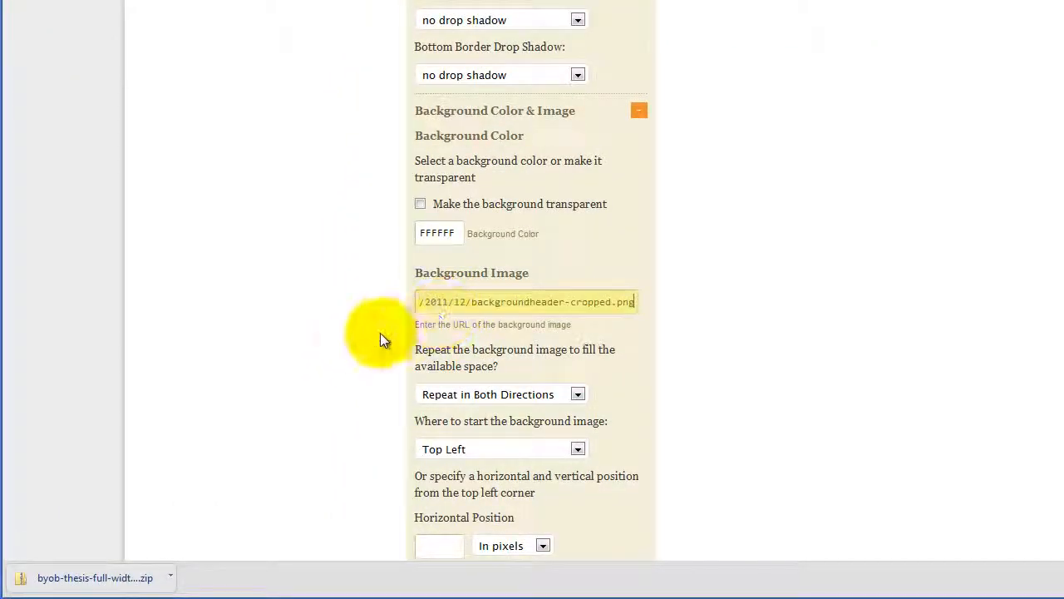
click(348, 333)
scroll(348, 333, down, 1)
scroll(323, 316, down, 1)
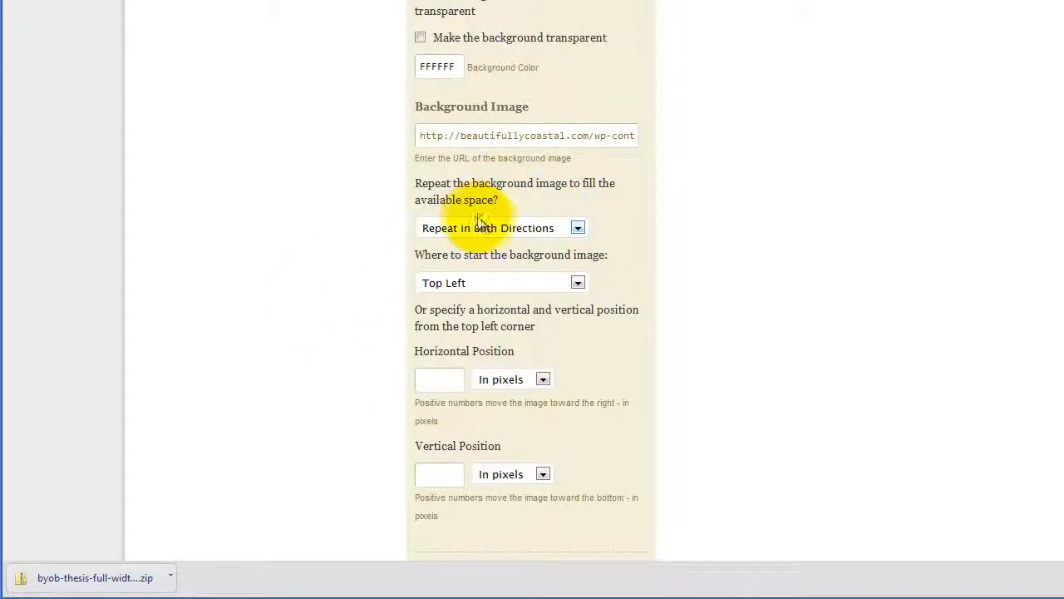
Set the header area's background image to repeat horizontally
click(578, 229)
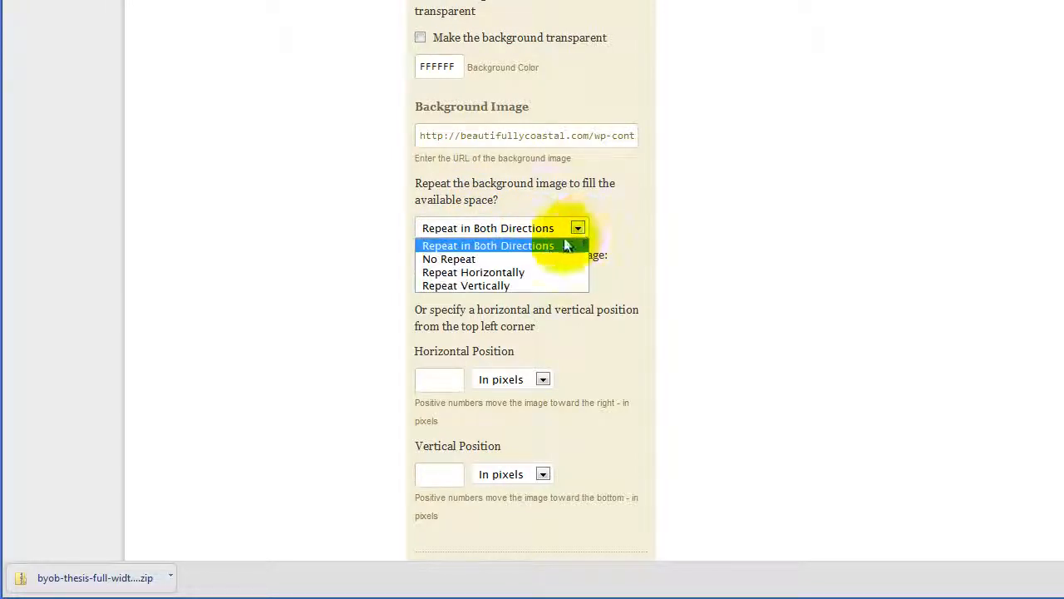
click(546, 272)
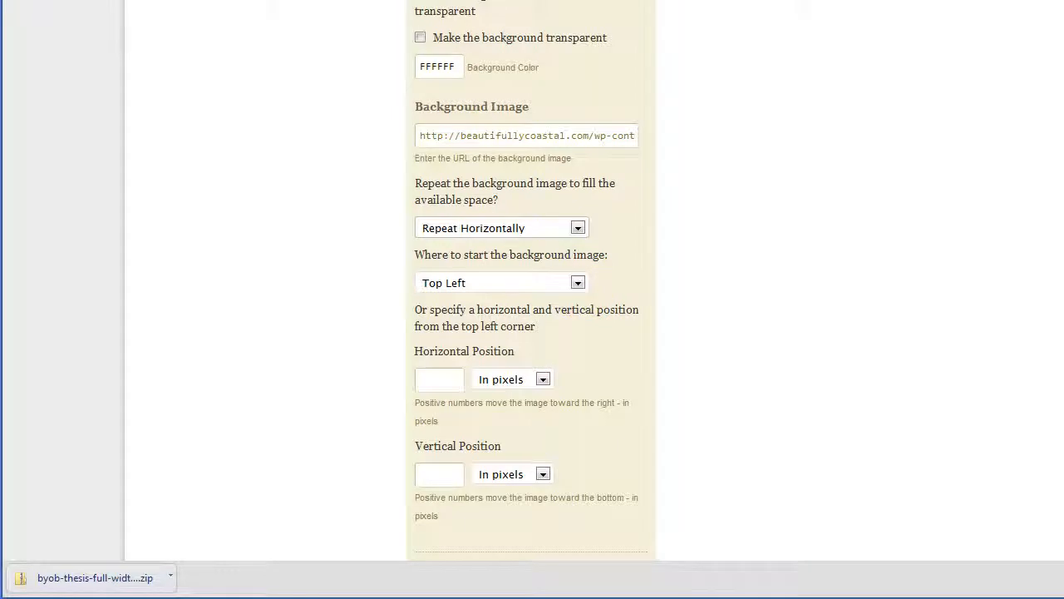
scroll(839, 269, down, 1)
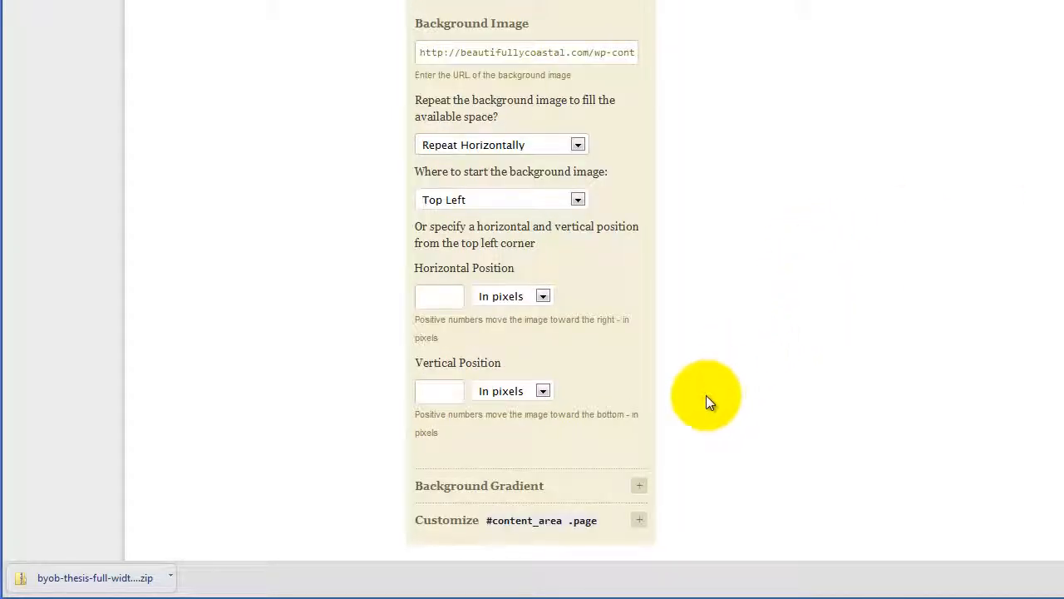
Expand the header area's Customize section and review its background color, image, position and padding options
click(639, 524)
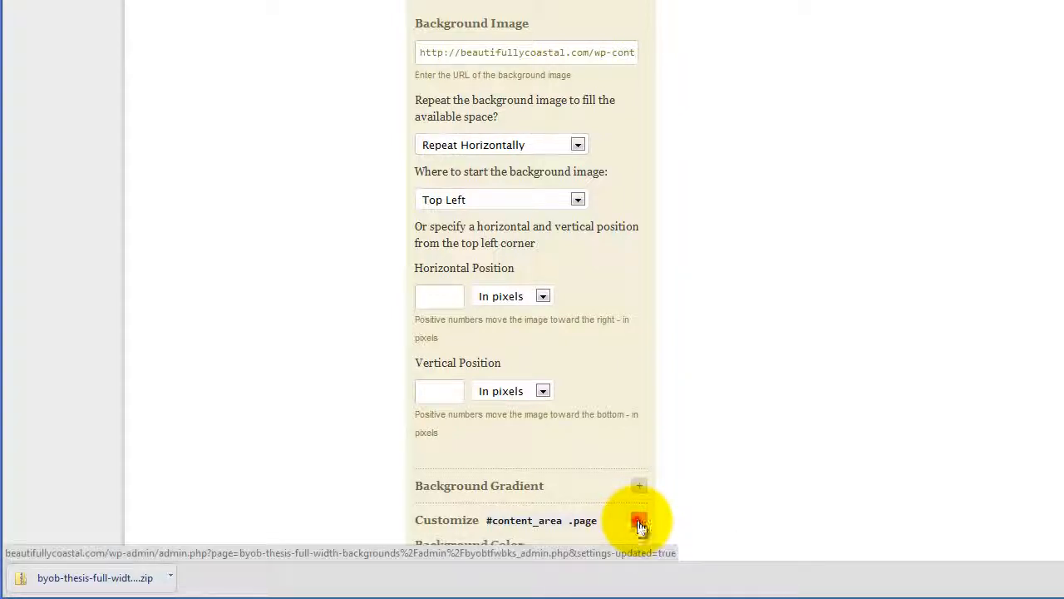
scroll(763, 389, down, 3)
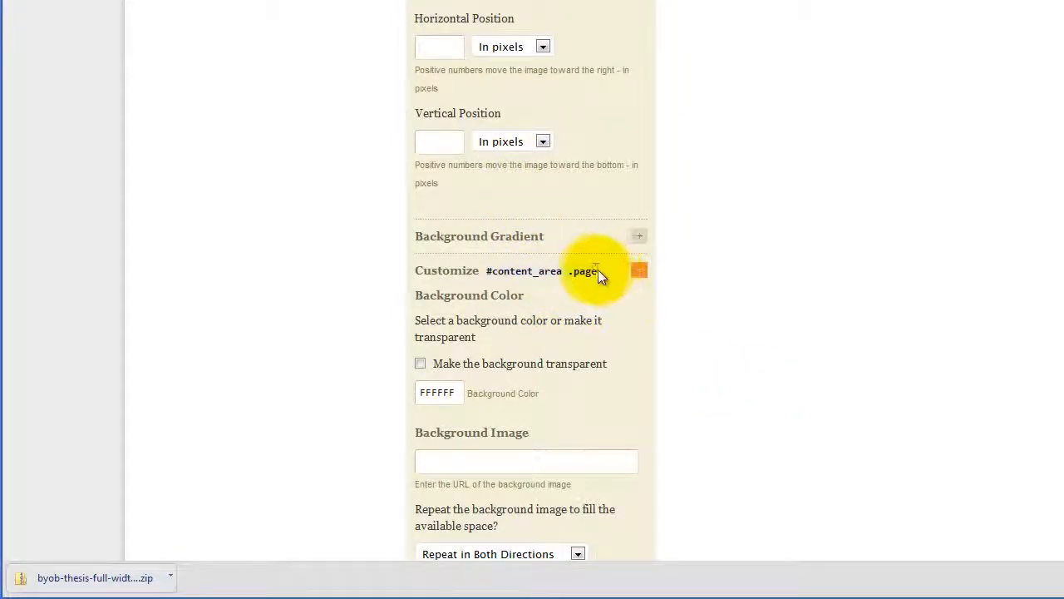
scroll(579, 366, down, 3)
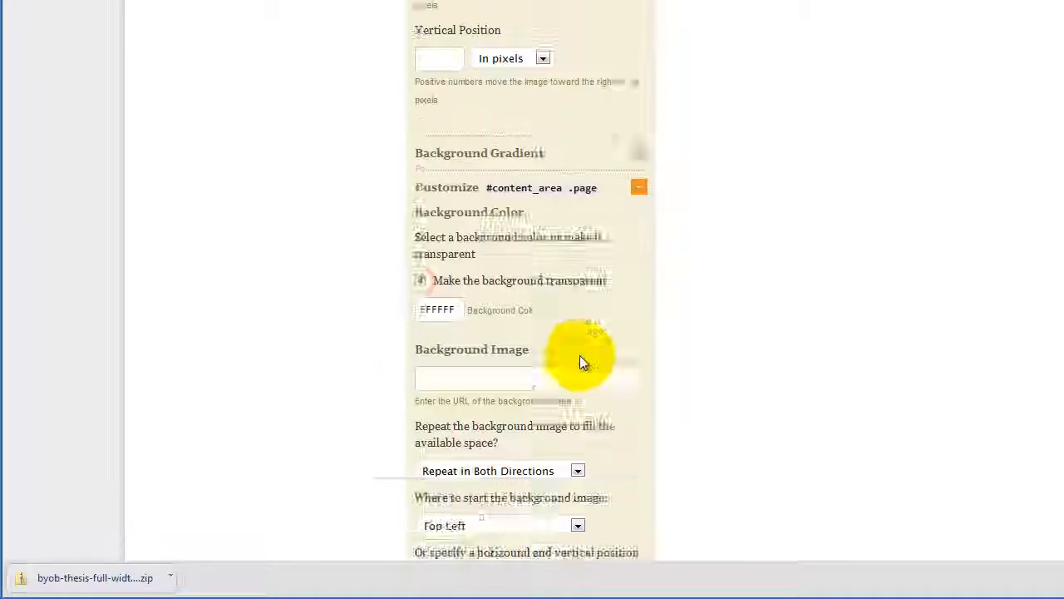
scroll(579, 354, down, 4)
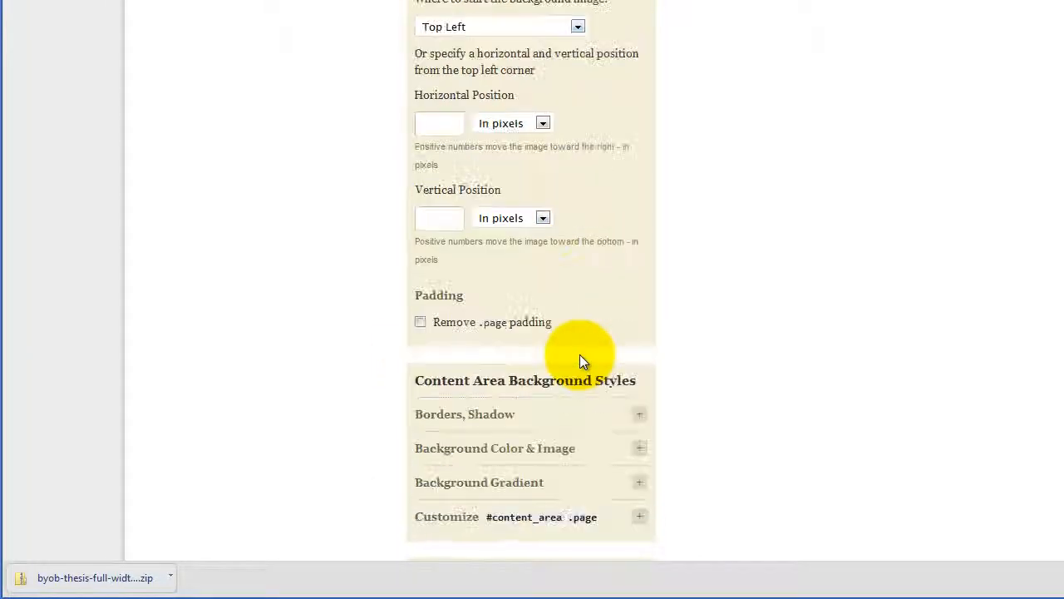
scroll(580, 354, up, 12)
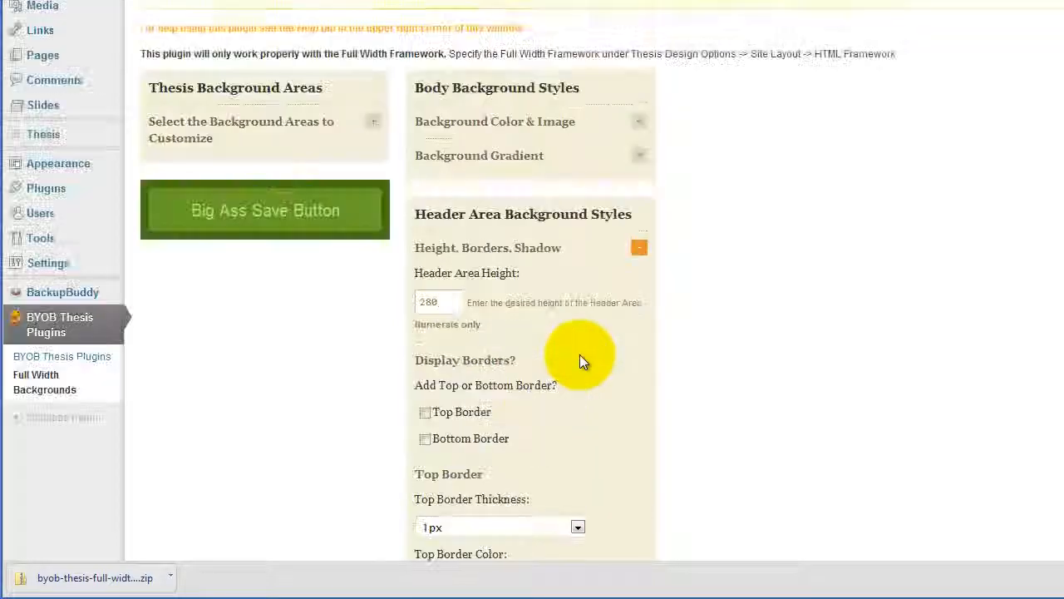
Save the Full Width Backgrounds options and reload the Beautifully Coastal home page to check the header background
click(258, 214)
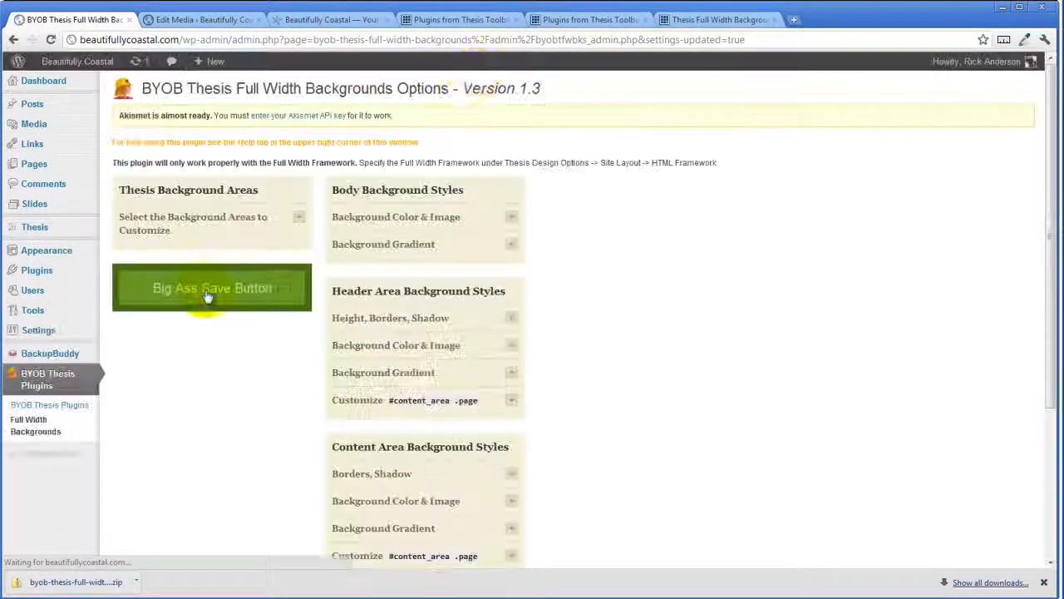
click(323, 20)
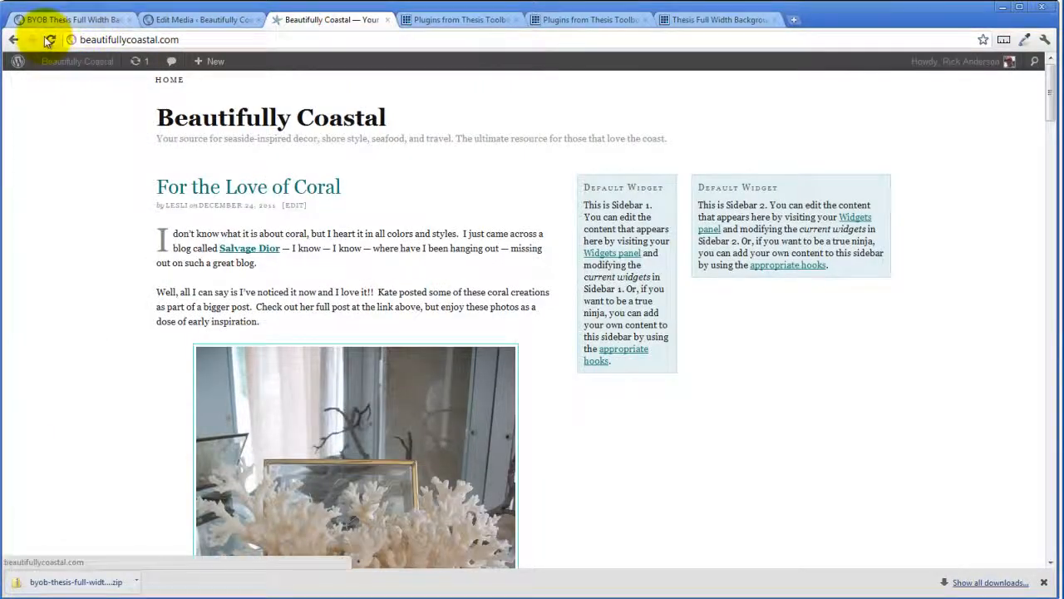
click(51, 39)
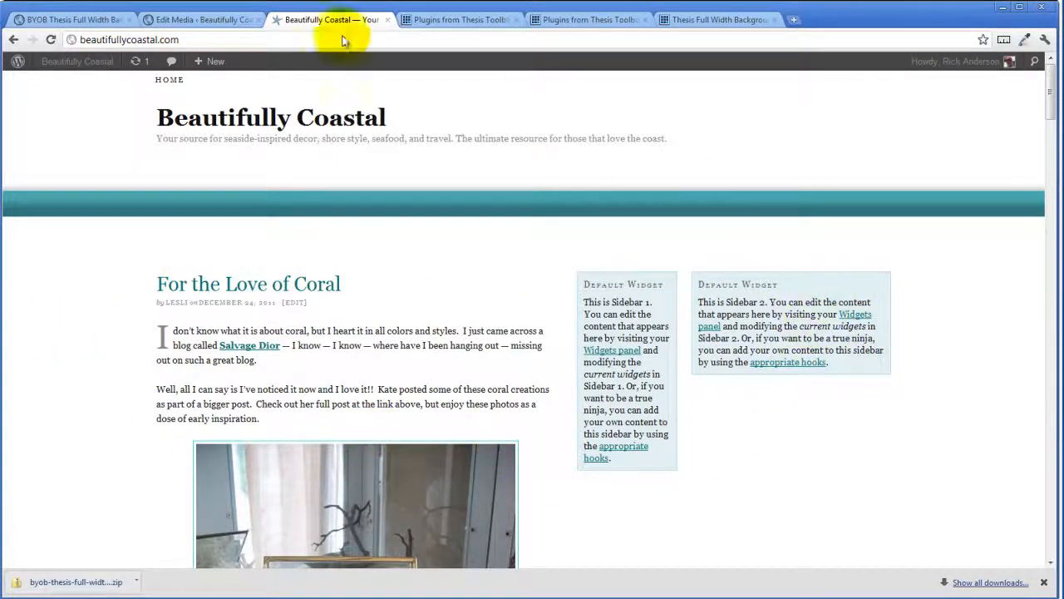
Return to the Media Library and look through the uploaded files for a page background image
click(183, 18)
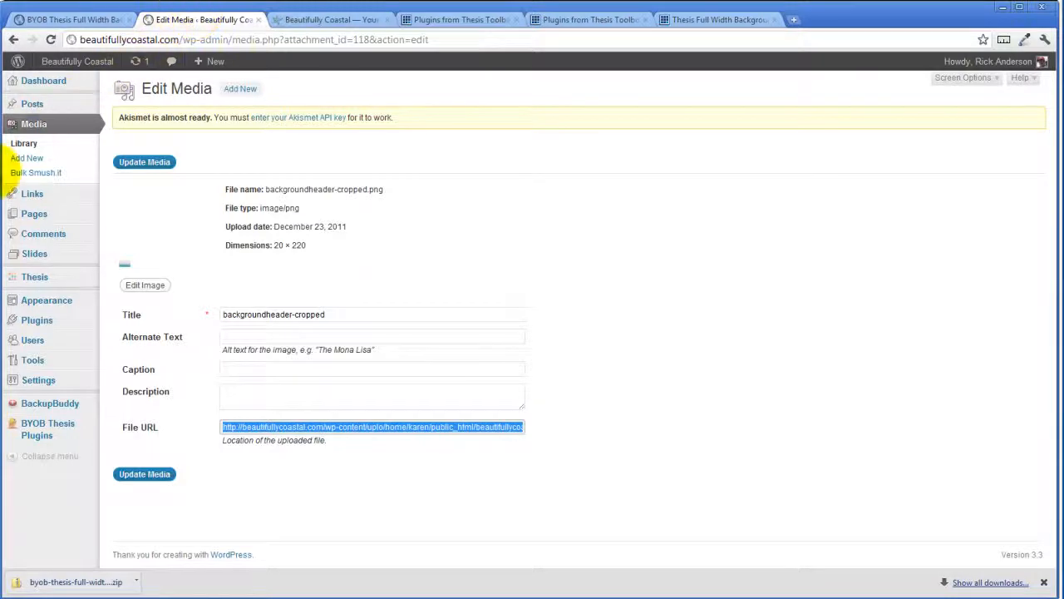
click(25, 147)
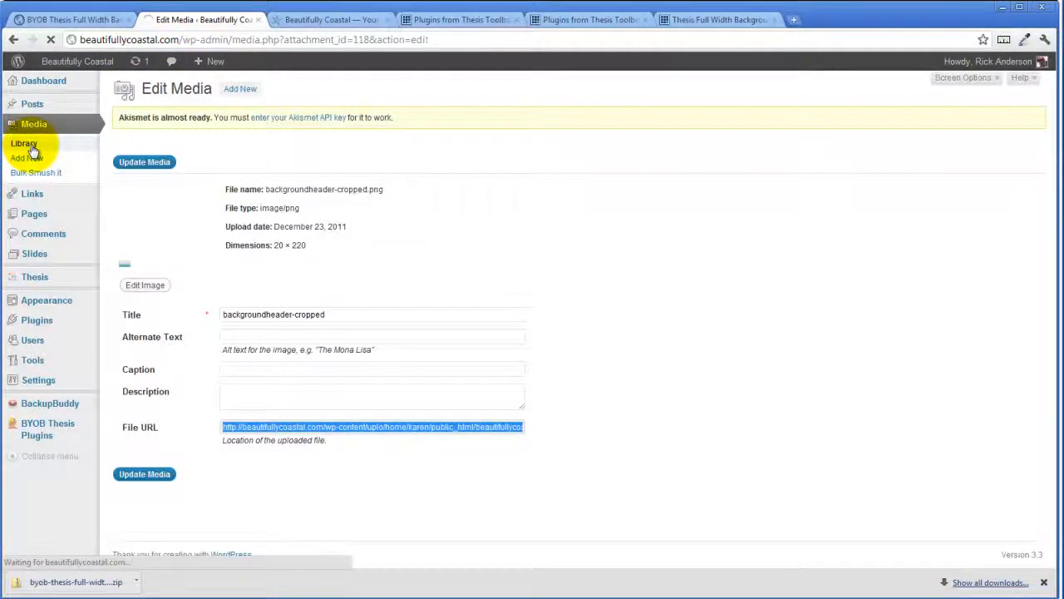
scroll(301, 327, down, 5)
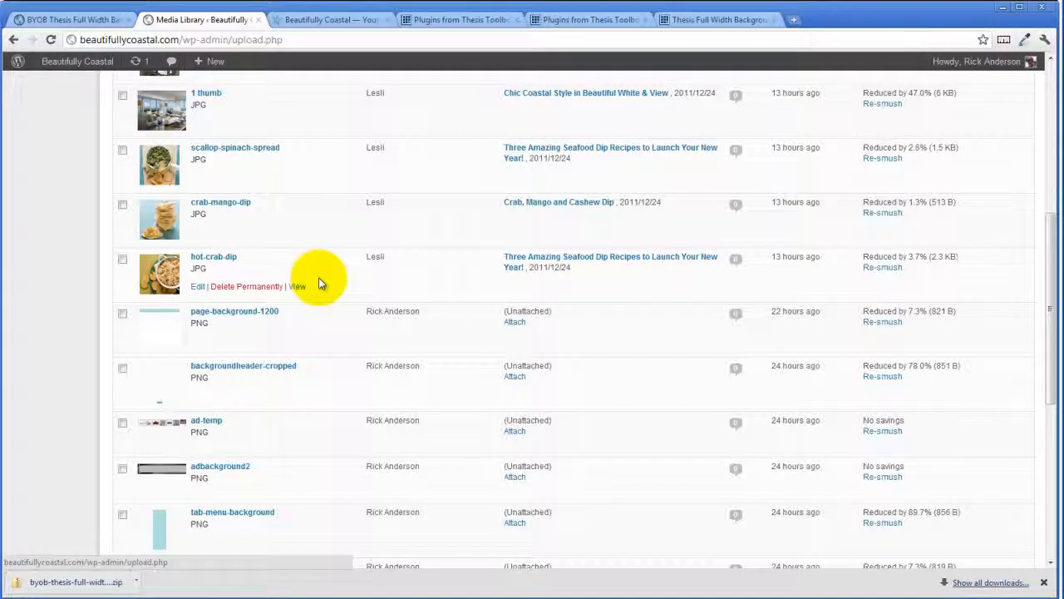
scroll(219, 308, down, 2)
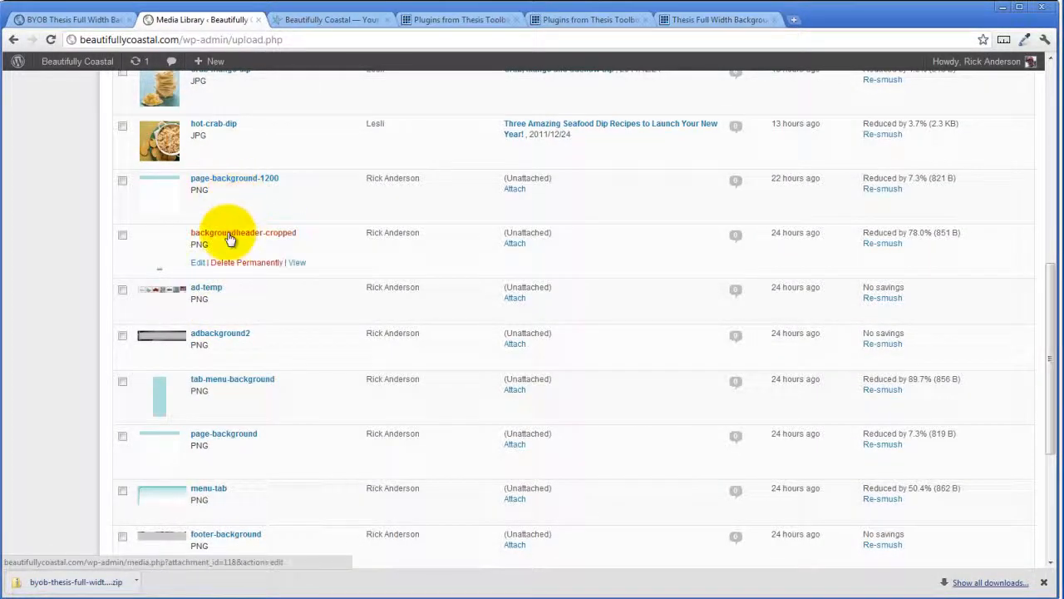
scroll(230, 291, up, 8)
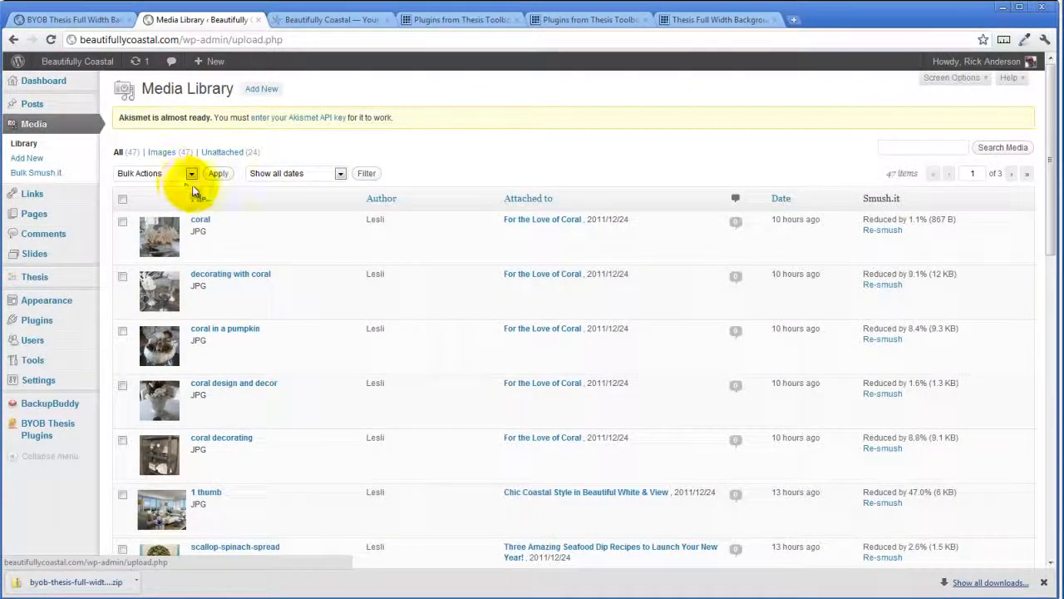
Open the new media upload page and arrange the browser side by side with the beautifully coastal graphics folder
click(54, 159)
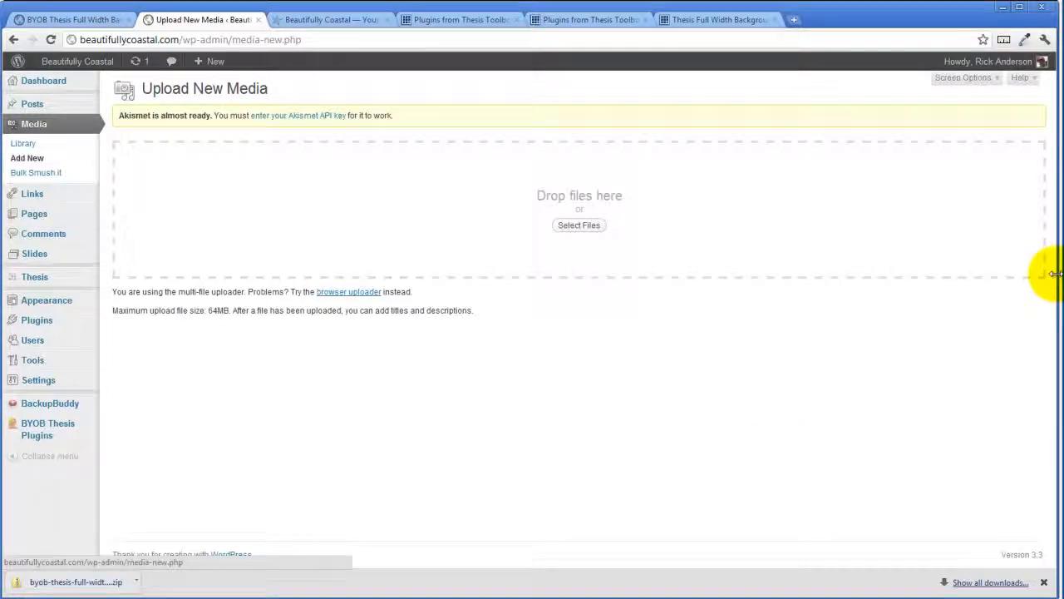
drag(1055, 273, 464, 327)
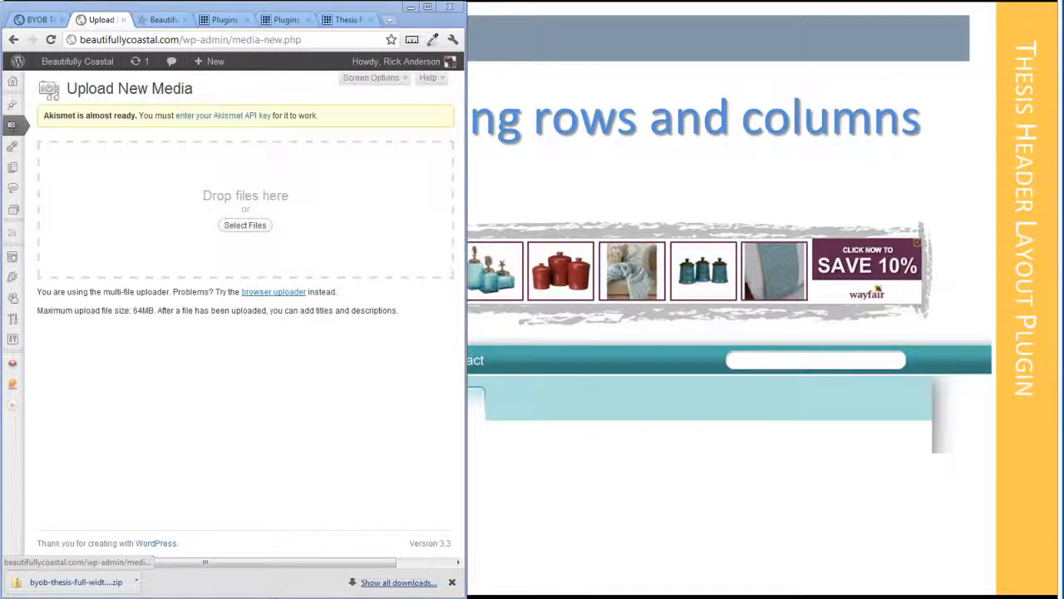
drag(0, 78, 868, 39)
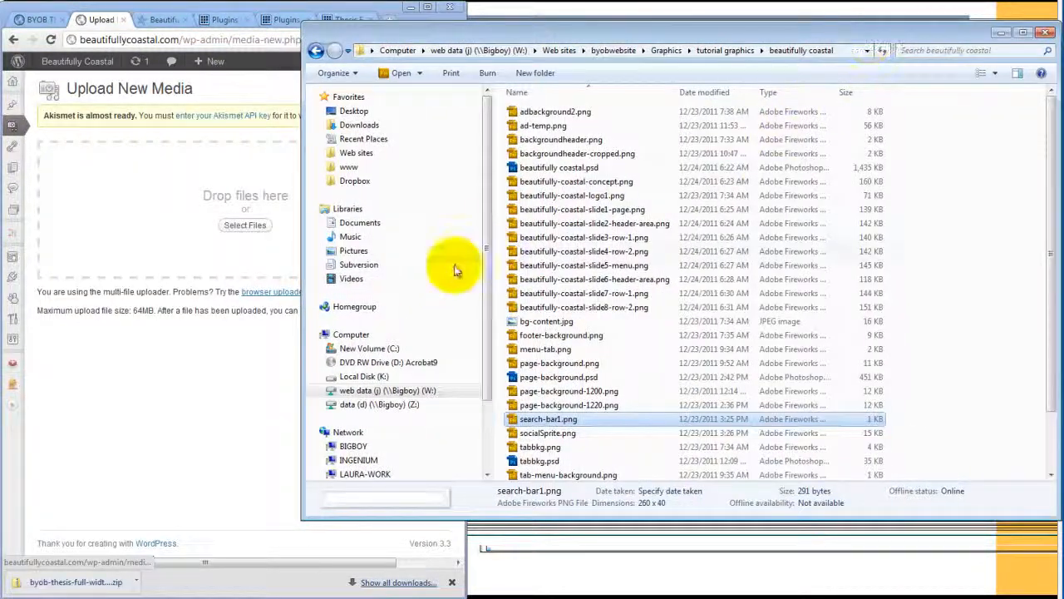
drag(305, 275, 472, 284)
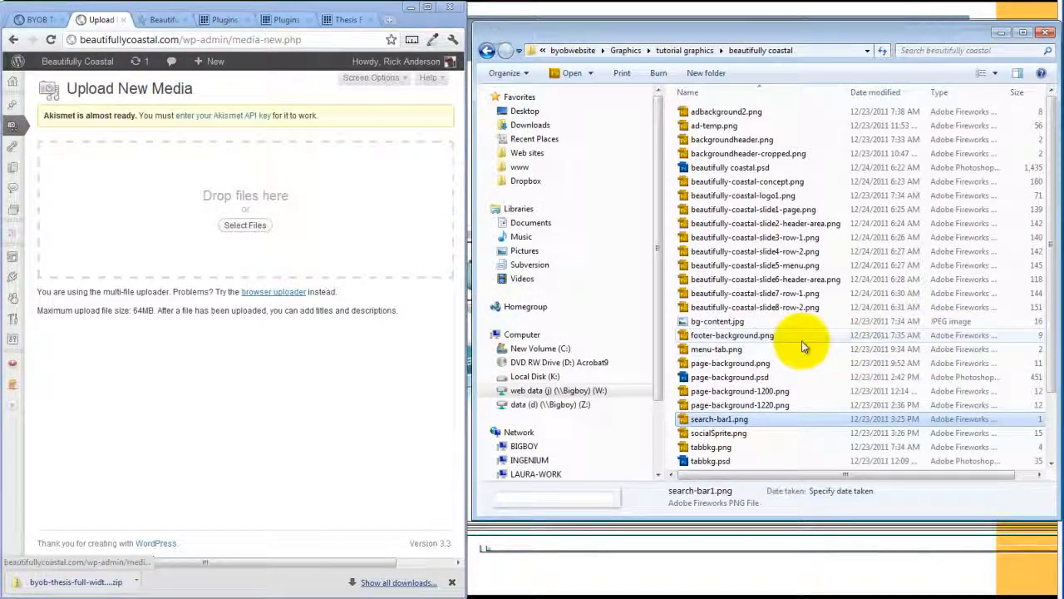
Upload page-background-1220.png from the beautifully coastal folder to the media library and widen the browser window again
click(715, 405)
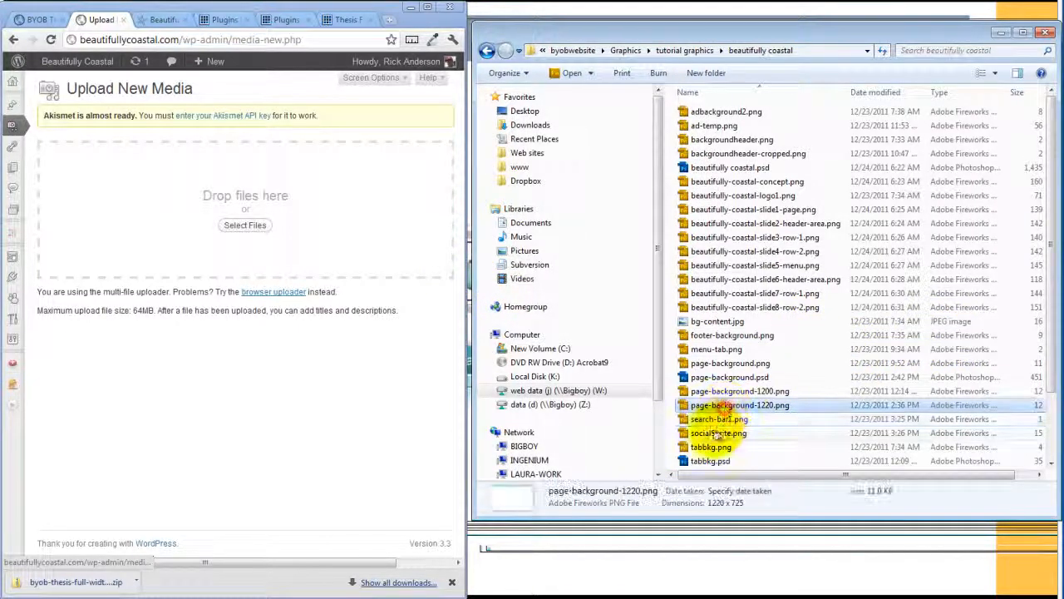
drag(719, 410, 271, 199)
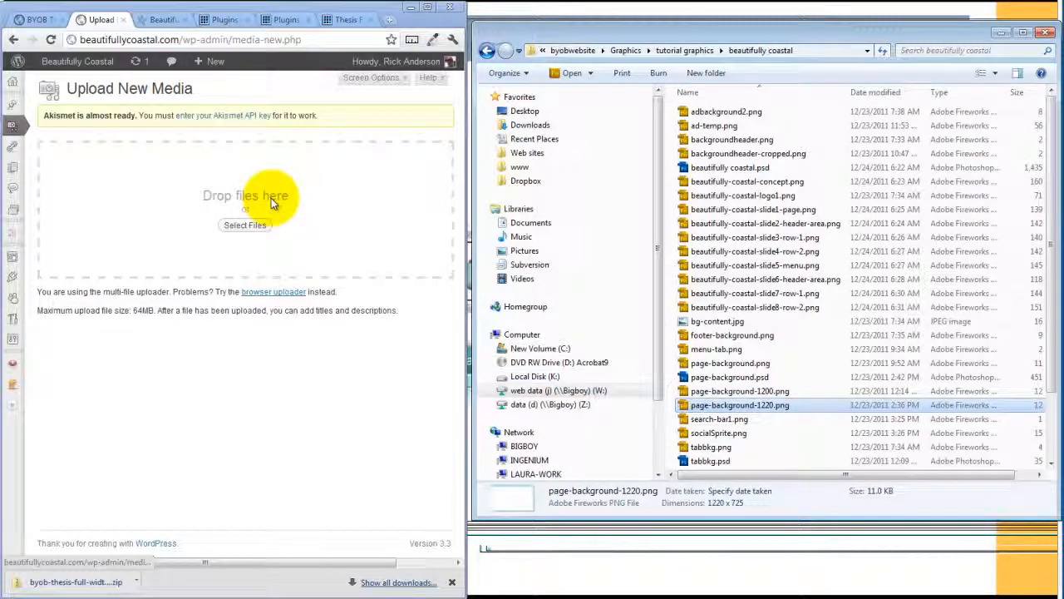
drag(271, 198, 280, 217)
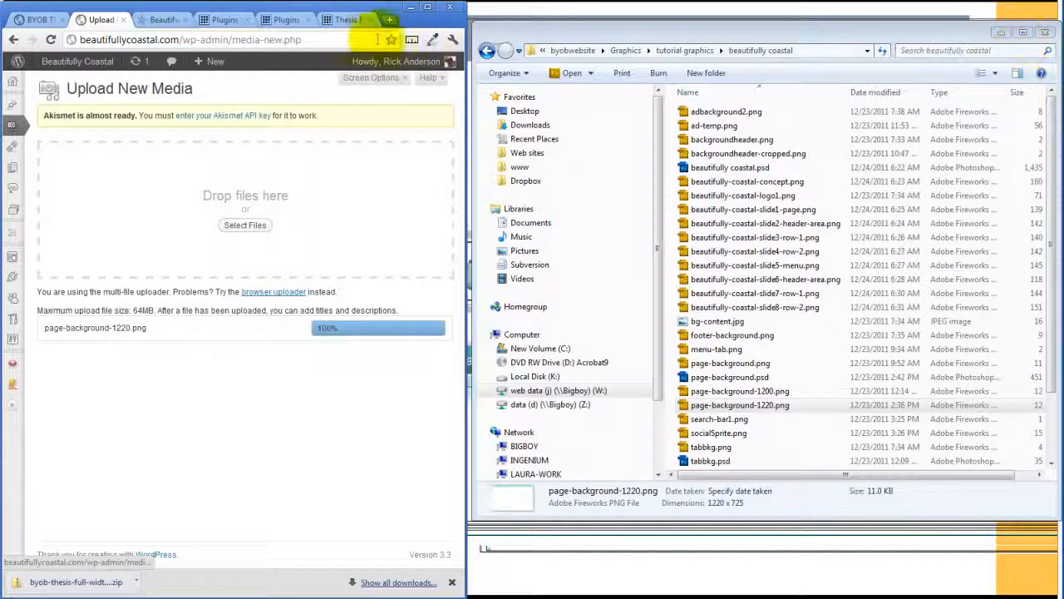
drag(470, 211, 1058, 194)
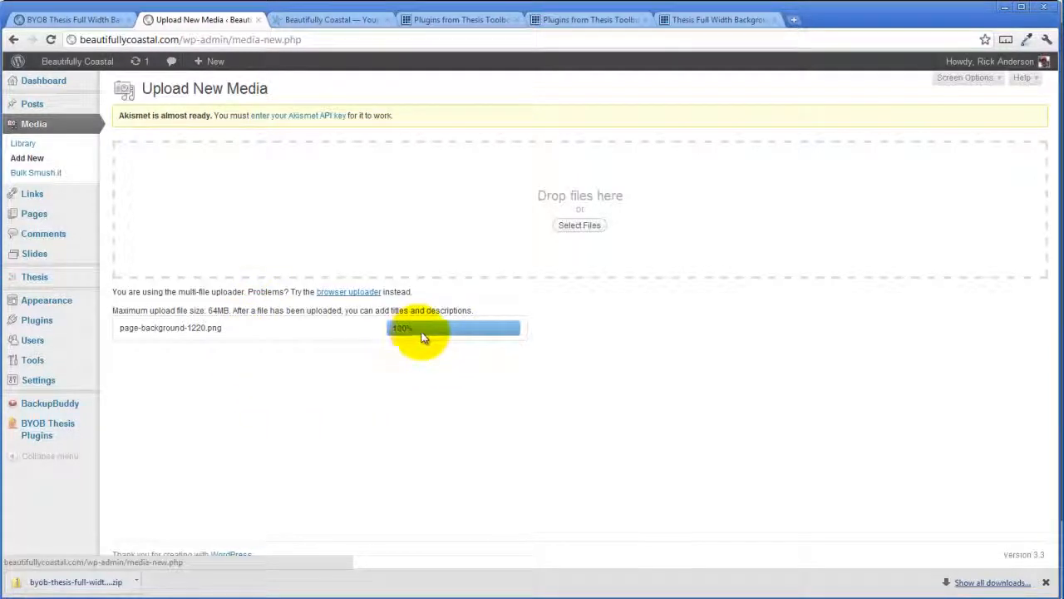
Copy the file URL of the uploaded page-background-1220 image and return to the Full Width Backgrounds options
scroll(316, 371, down, 3)
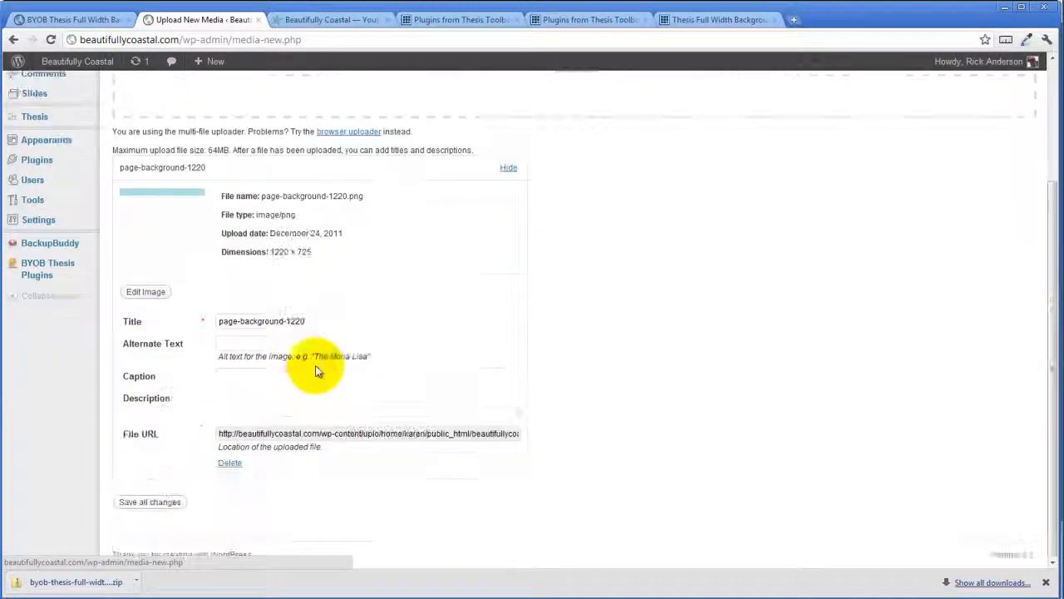
click(314, 434)
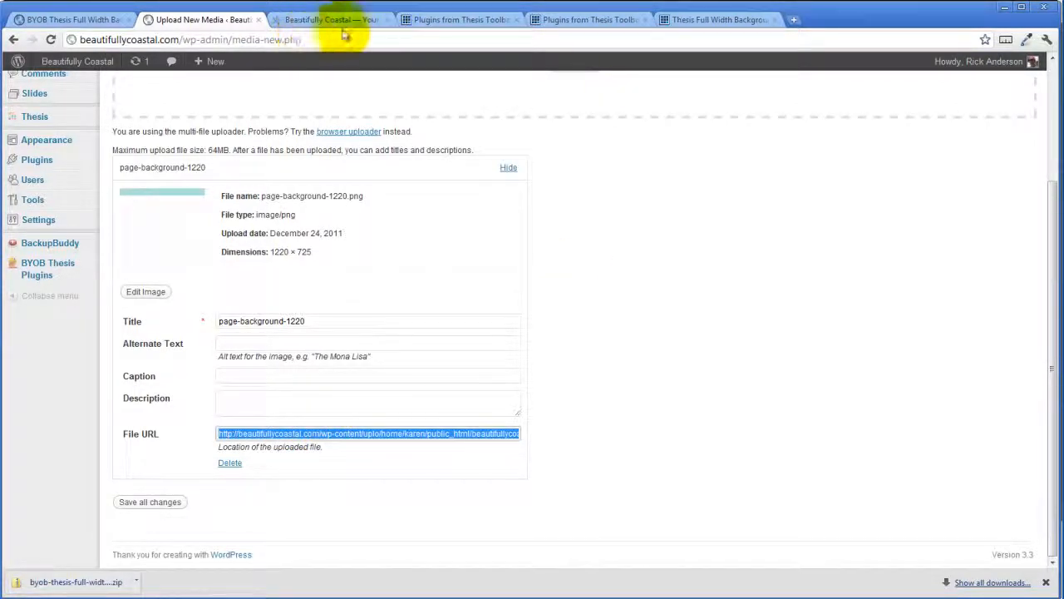
click(69, 22)
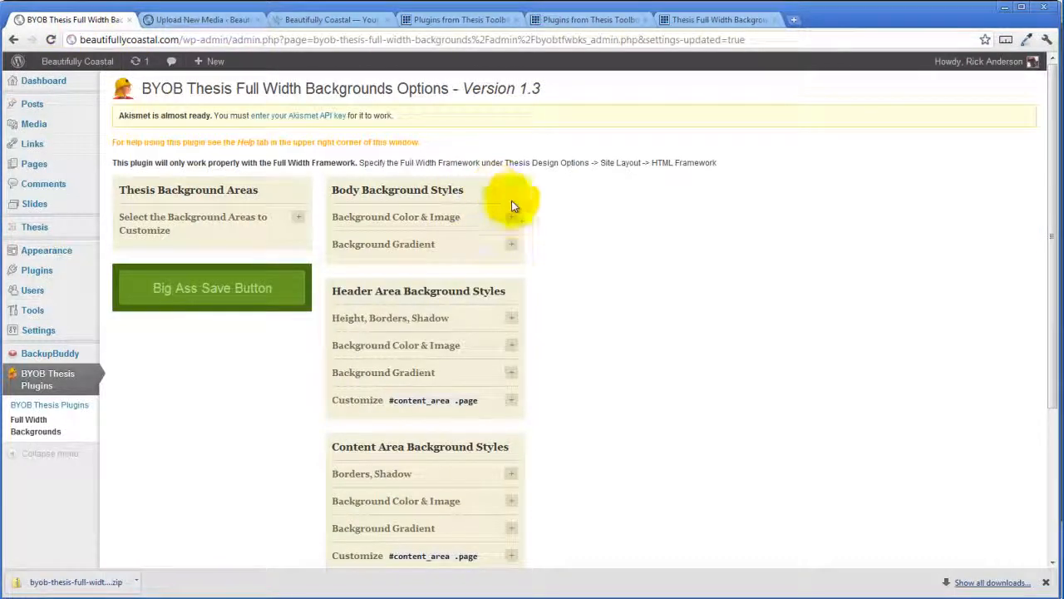
scroll(642, 233, down, 2)
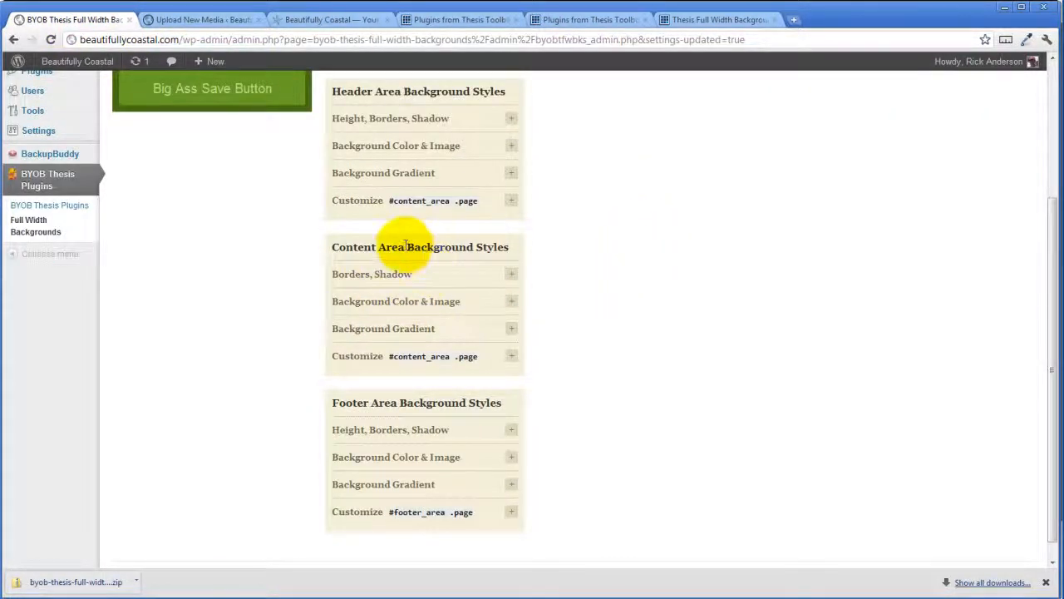
Paste the copied URL of page-background-1220.png as the content area's background image
click(512, 306)
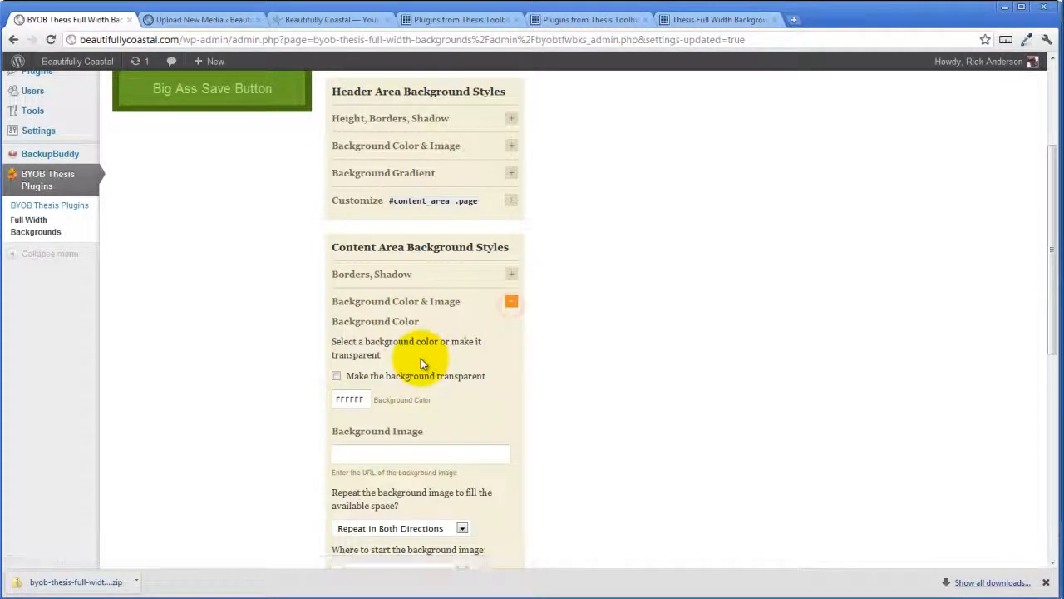
scroll(421, 359, down, 3)
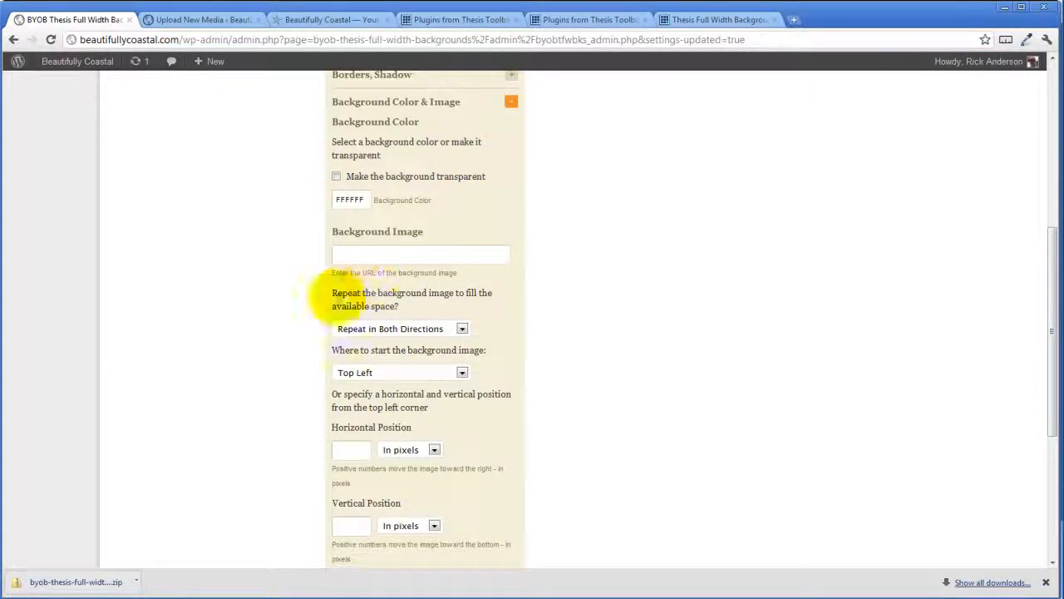
click(355, 254)
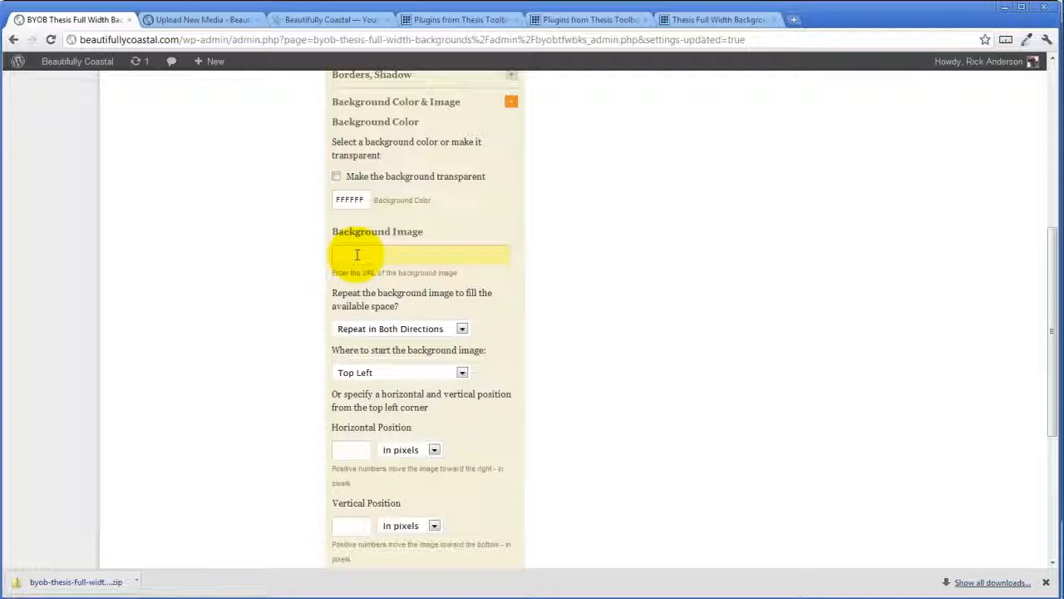
key(ctrl+v)
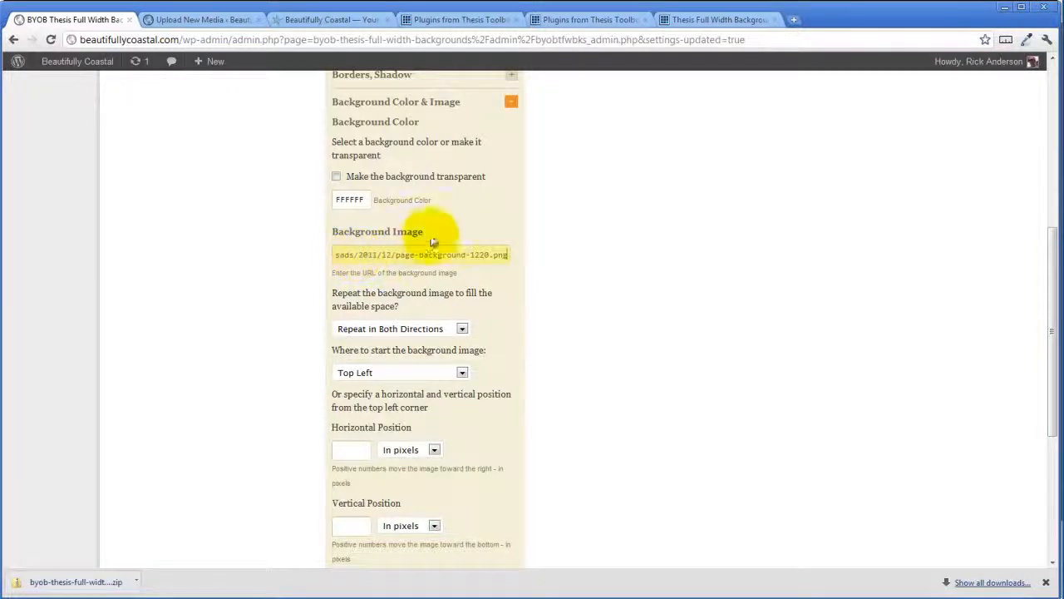
Clear the content area's background image URL and collapse its Background Color & Image settings
triple_click(489, 255)
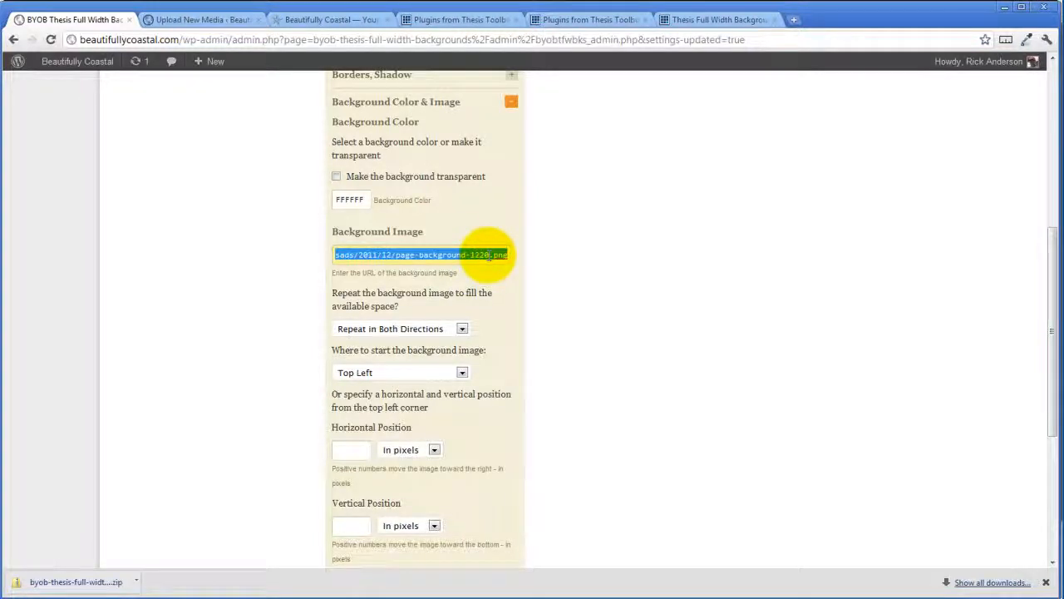
key(Delete)
scroll(489, 257, up, 5)
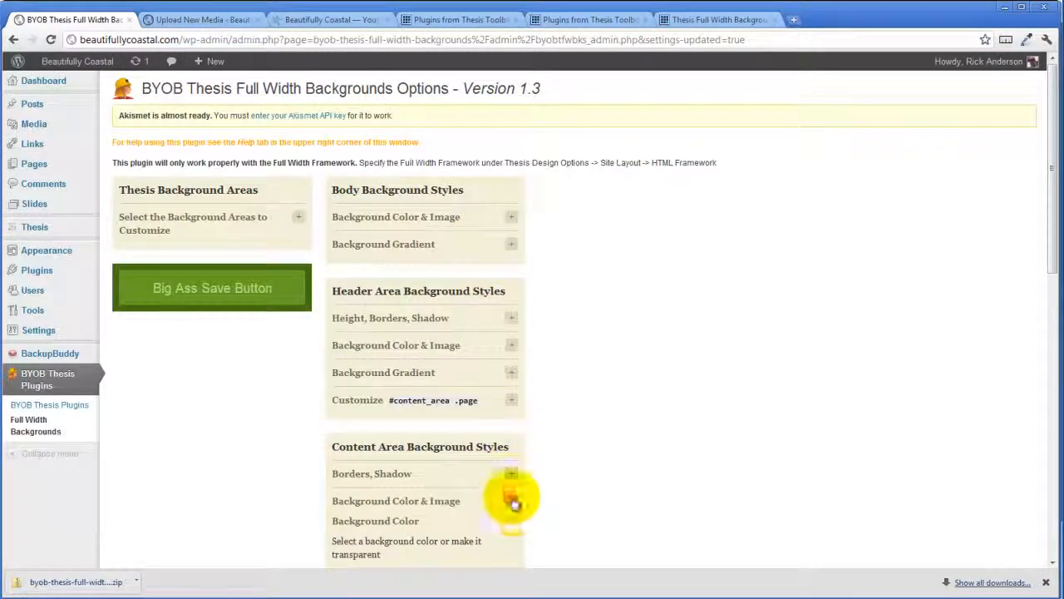
click(512, 501)
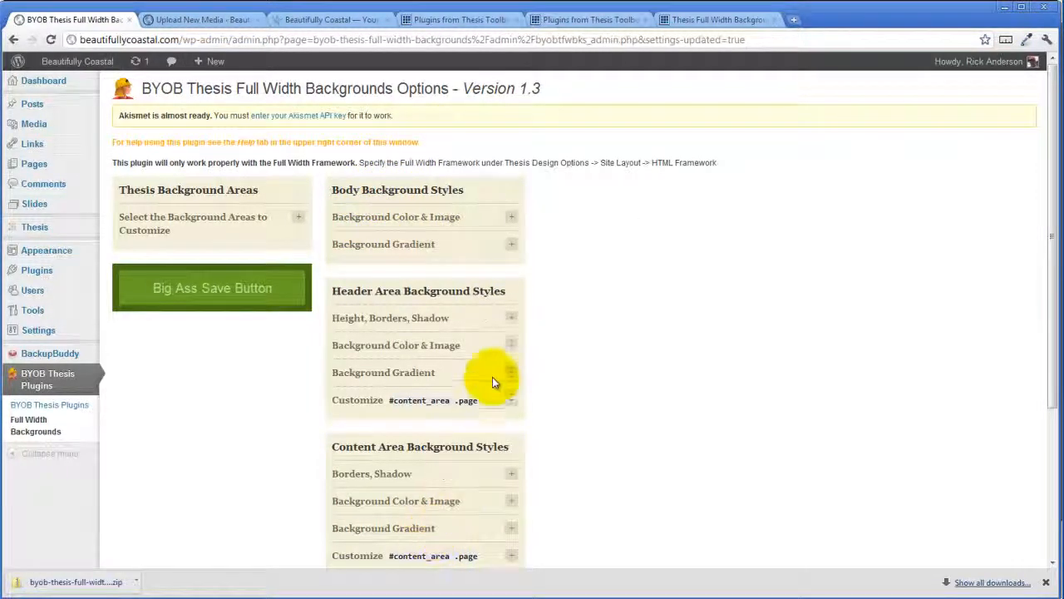
Paste the copied URL of page-background-1220.png as the body's background image
click(511, 217)
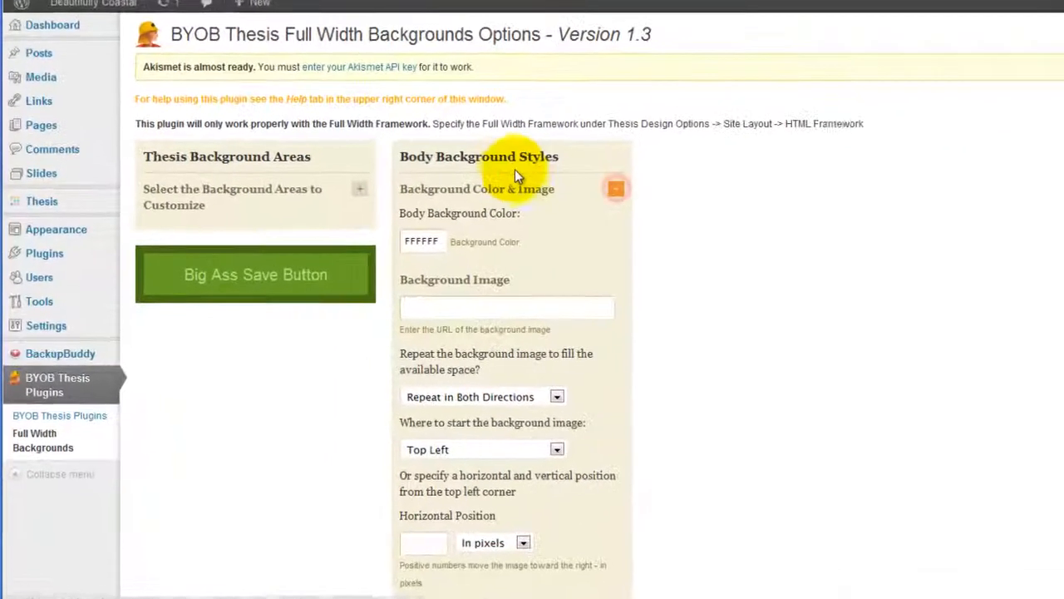
click(449, 309)
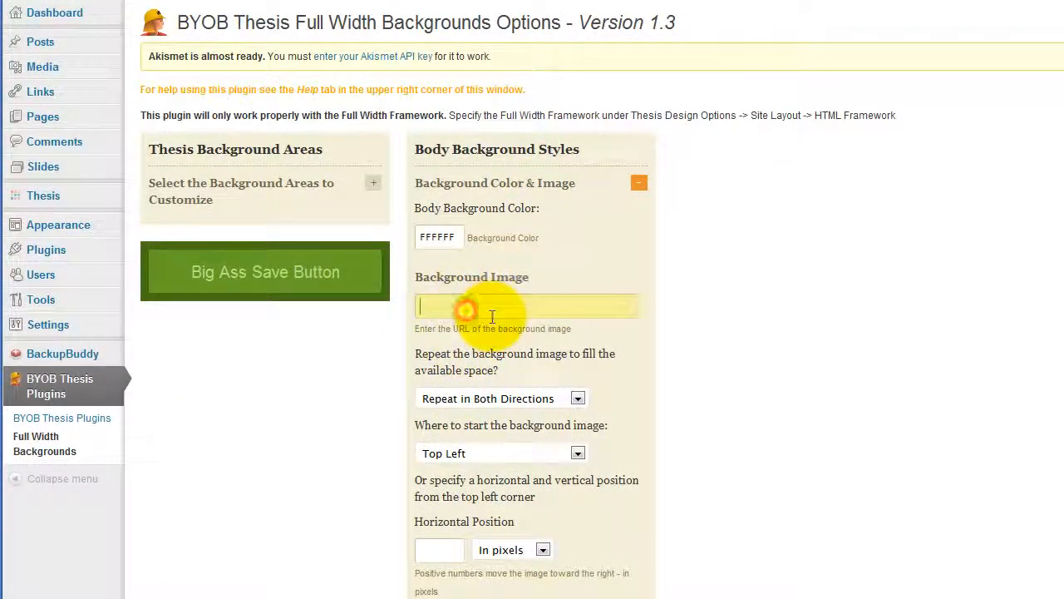
key(ctrl+v)
click(595, 250)
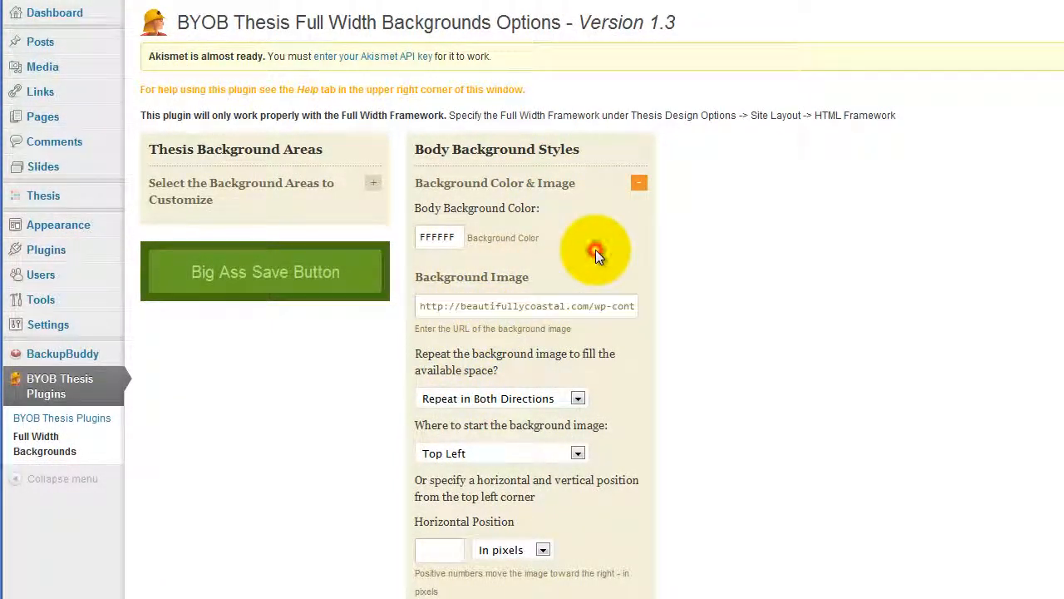
Set the body background image to No Repeat and its starting position to Top Center
click(578, 399)
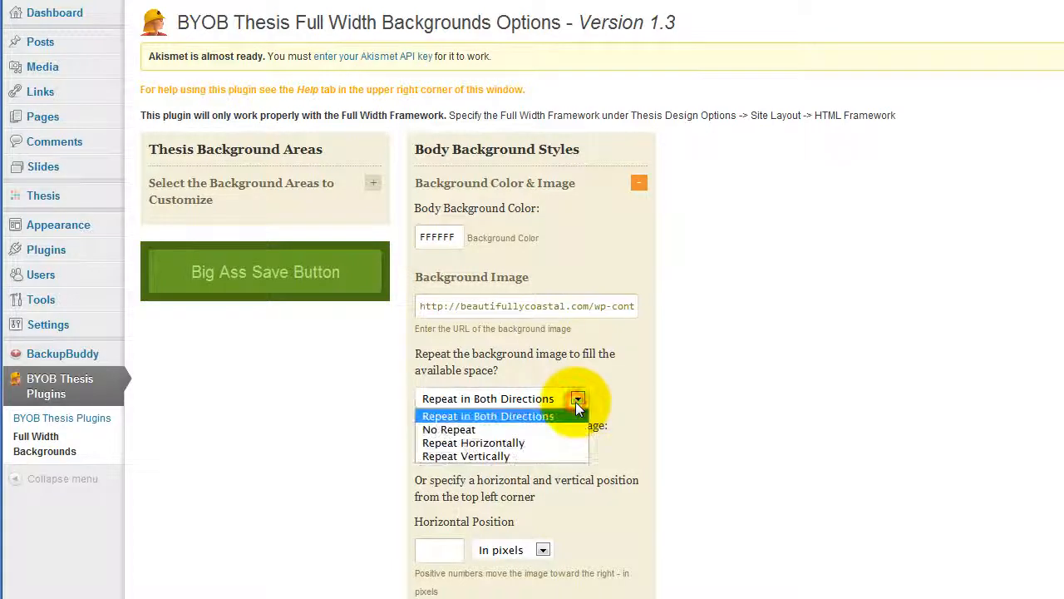
click(545, 429)
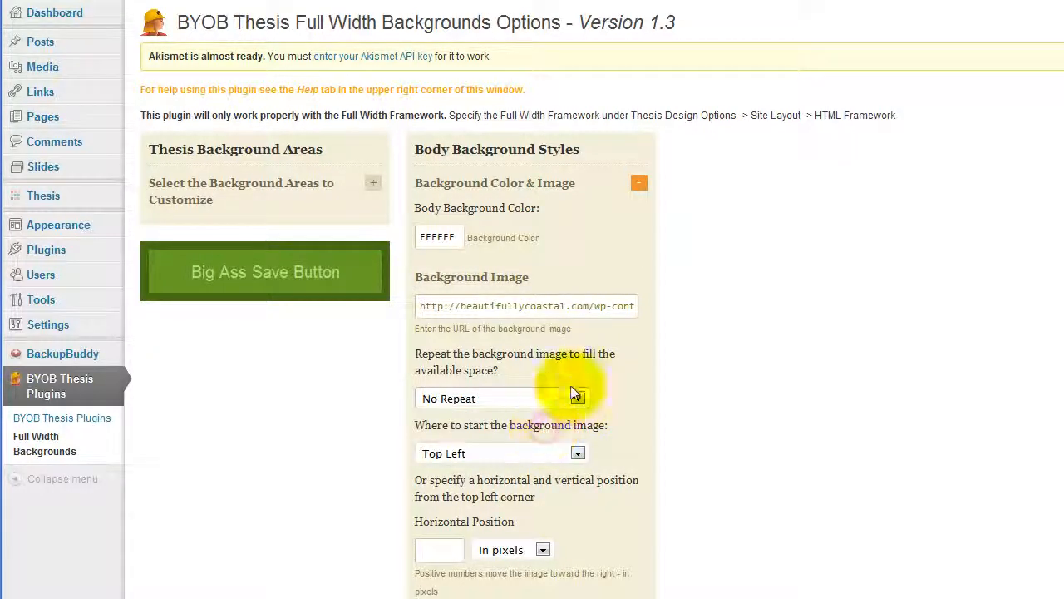
scroll(623, 354, down, 3)
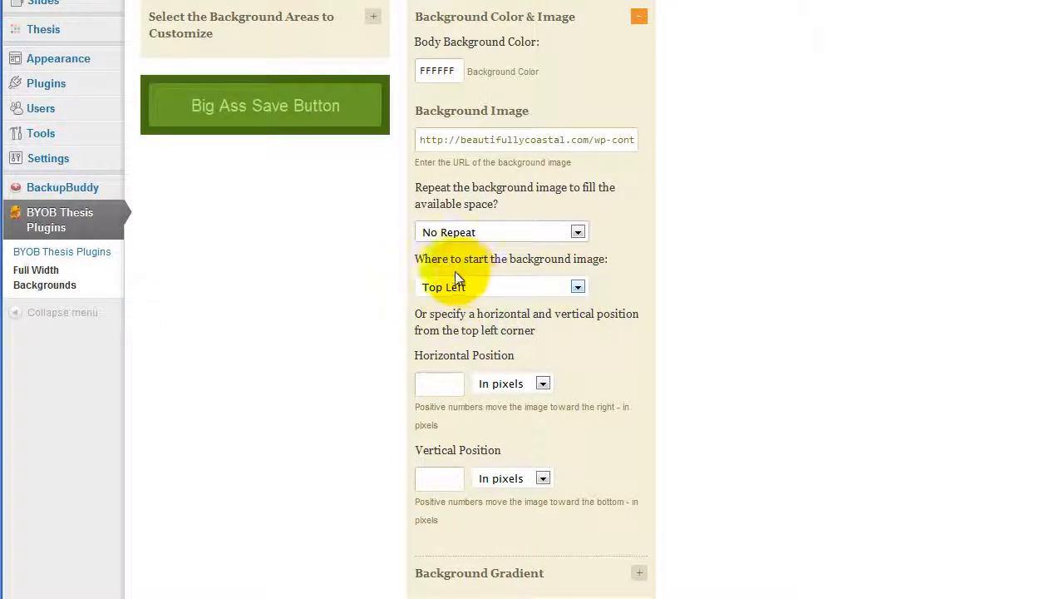
click(578, 287)
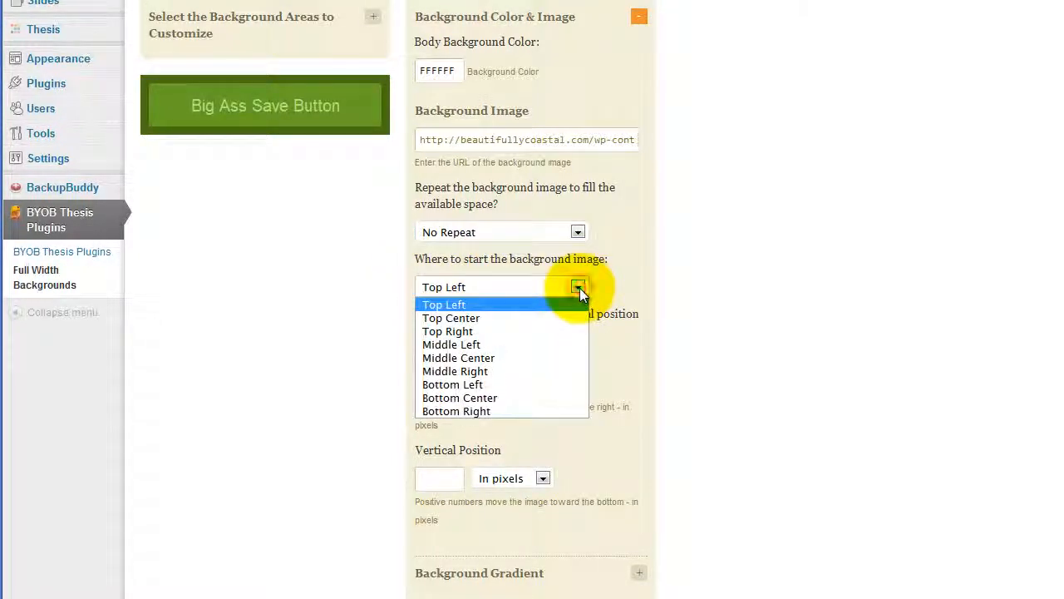
click(516, 325)
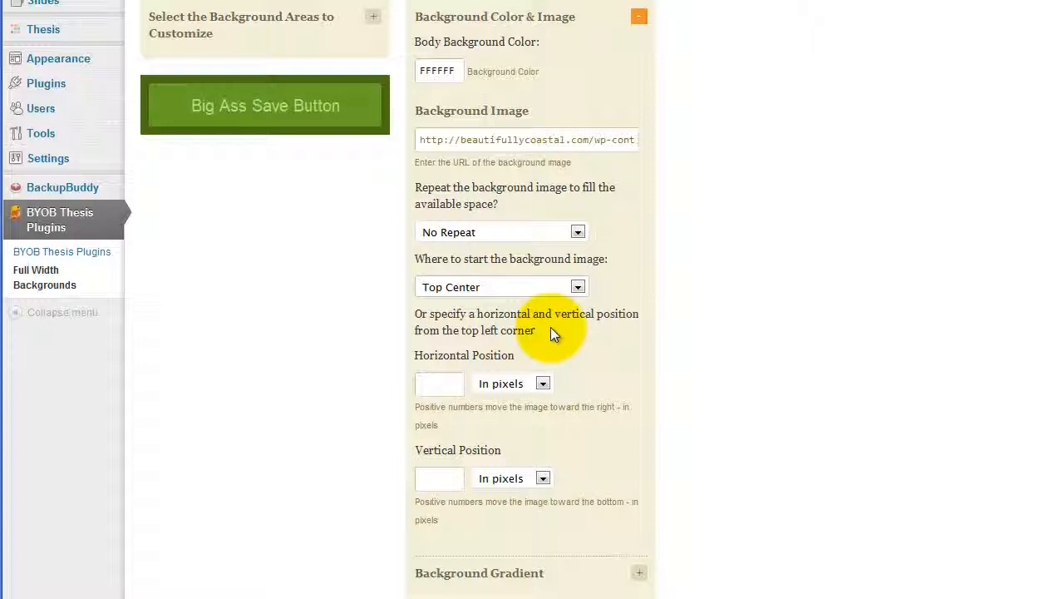
Check the transparency settings of the header area's background and of its .page customization
scroll(550, 327, down, 5)
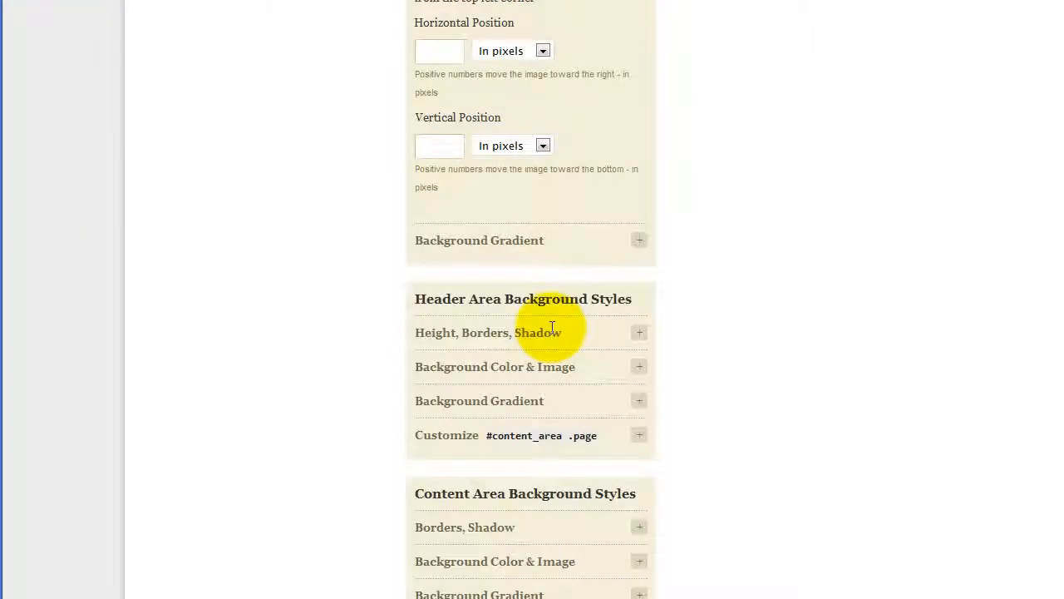
scroll(551, 327, down, 2)
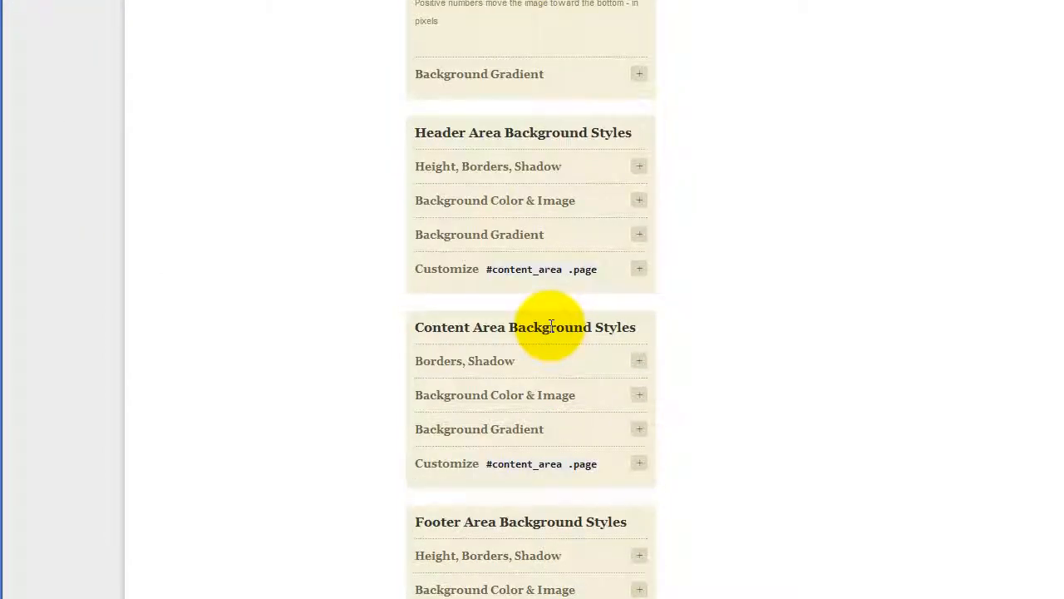
click(639, 202)
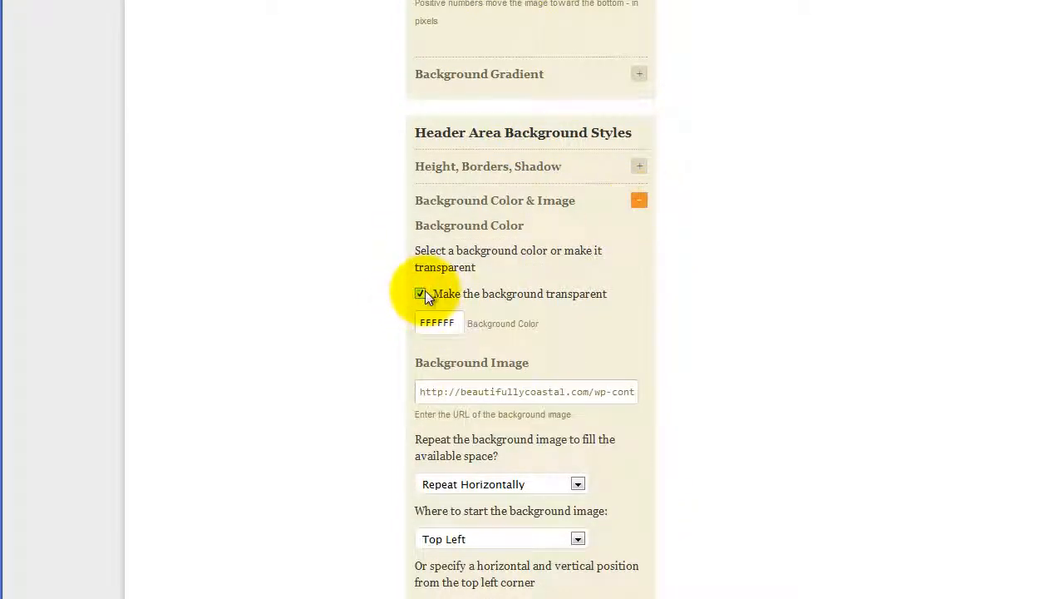
scroll(595, 249, down, 5)
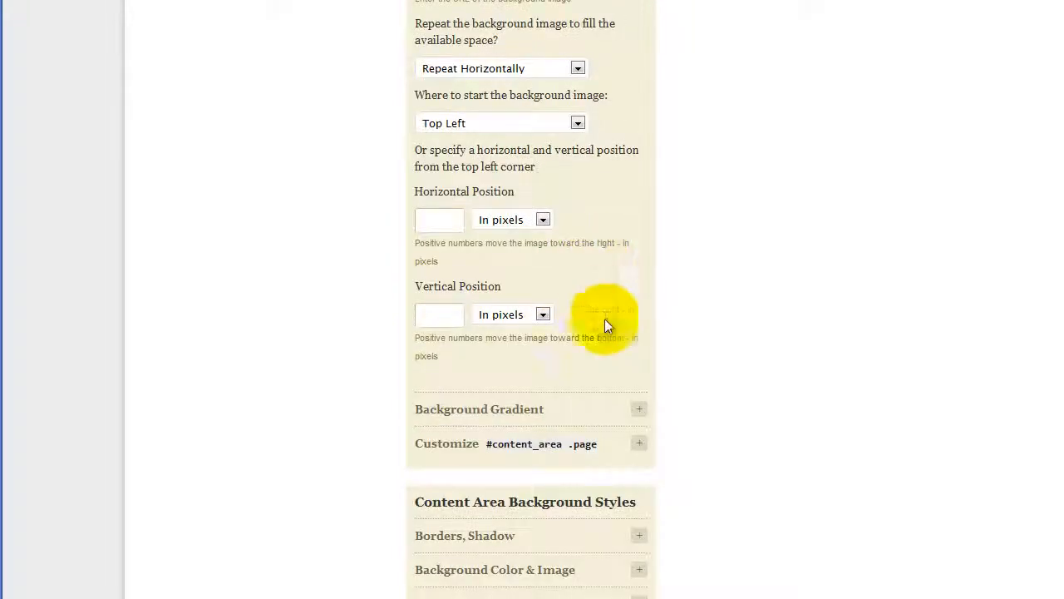
click(640, 445)
scroll(533, 418, down, 4)
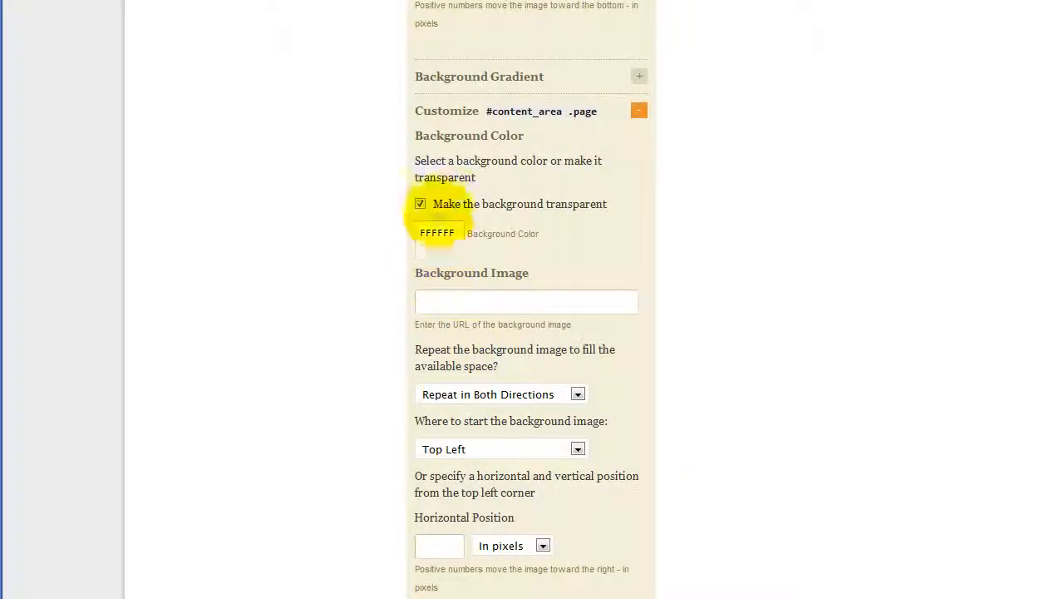
scroll(459, 214, down, 5)
scroll(458, 214, down, 3)
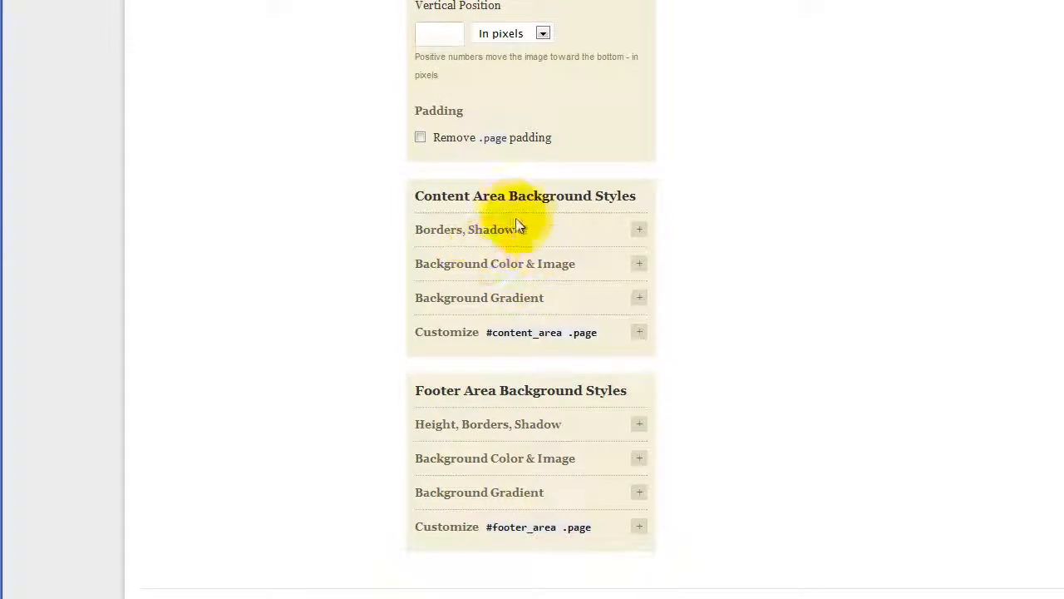
Make the content area's background and the #content_area .page background transparent
click(639, 263)
click(421, 357)
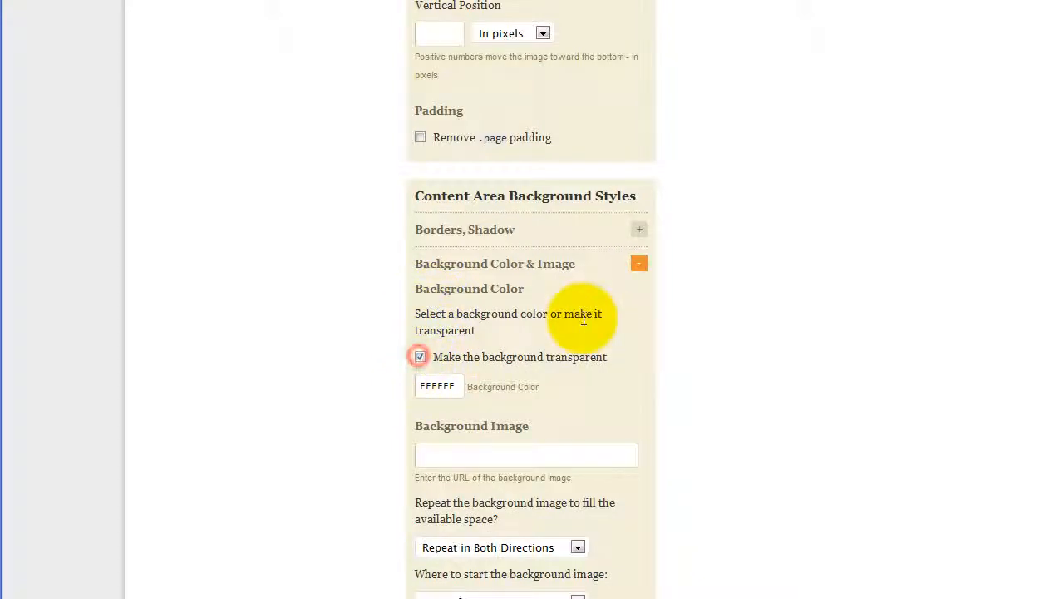
scroll(582, 317, down, 9)
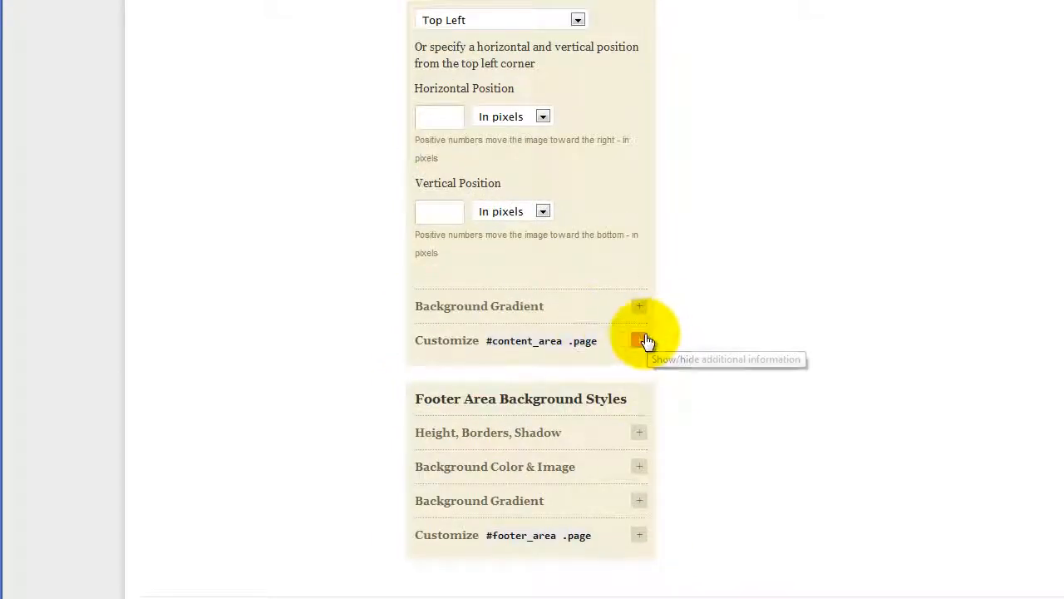
click(640, 340)
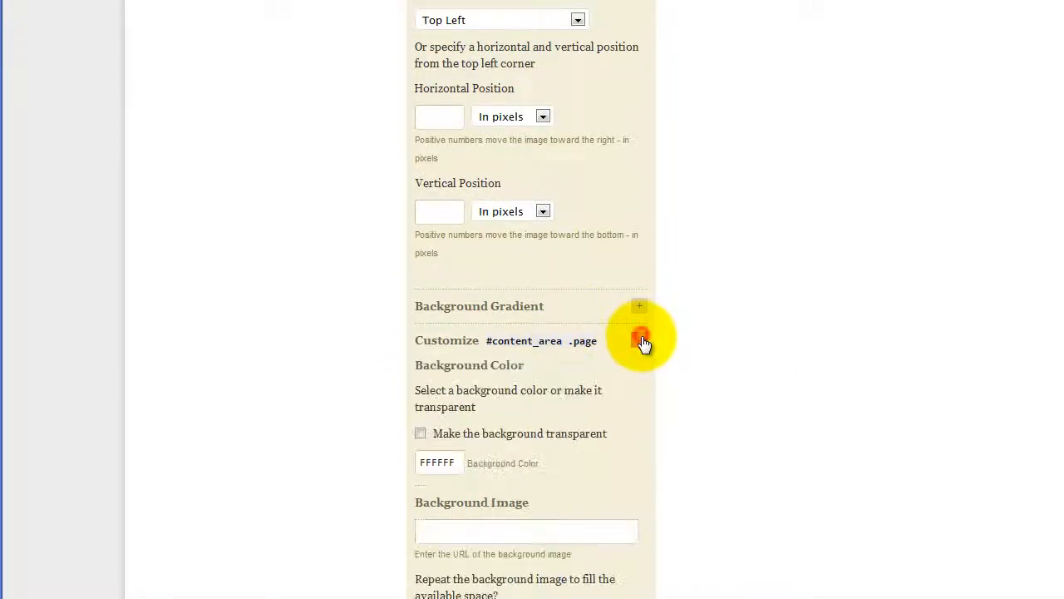
click(420, 434)
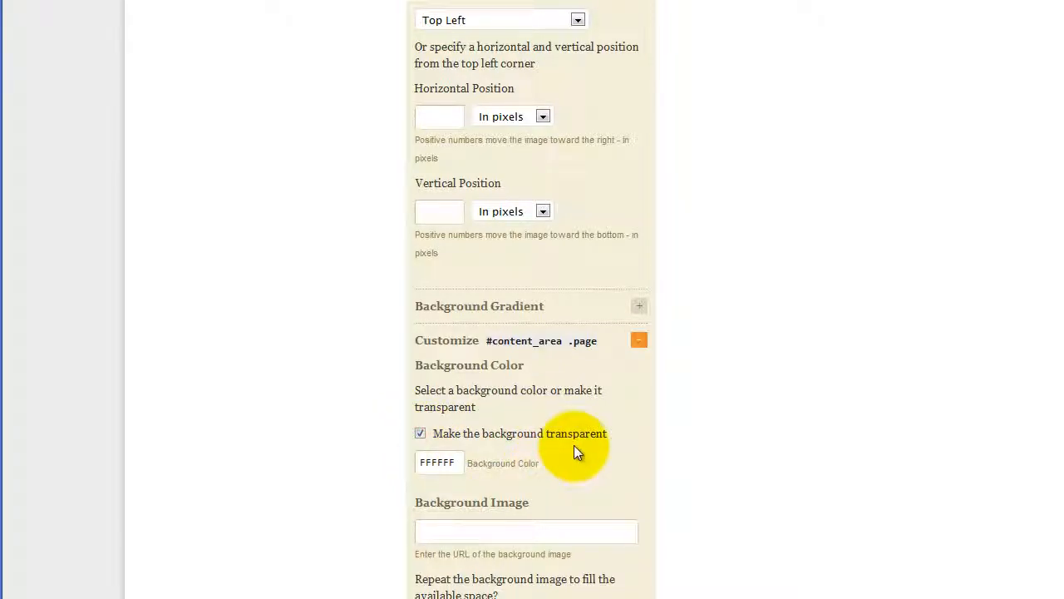
Save the background options and reload the Beautifully Coastal front page to check the result
scroll(578, 449, down, 5)
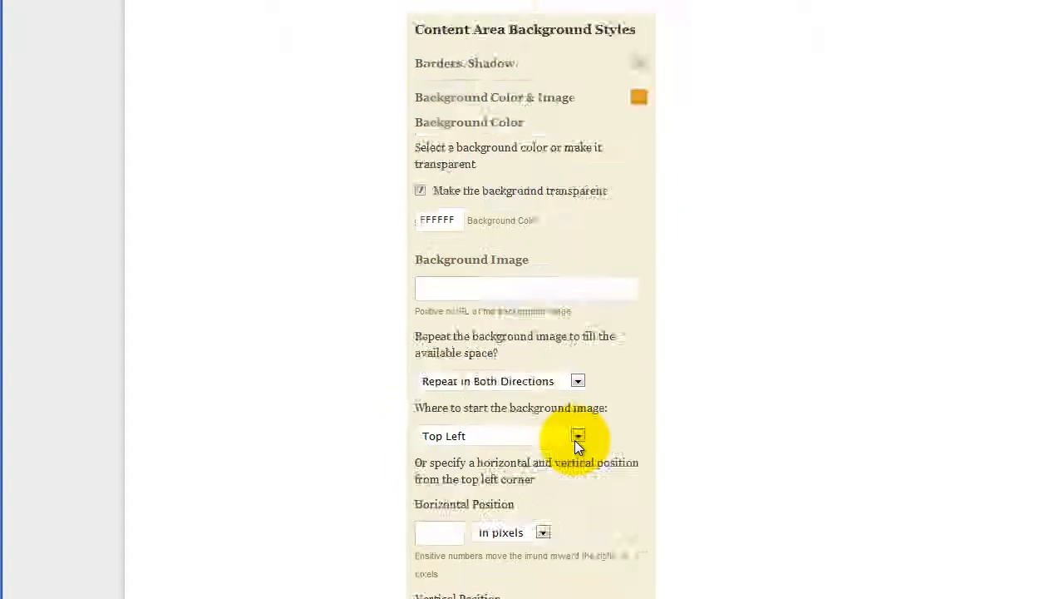
scroll(575, 440, up, 12)
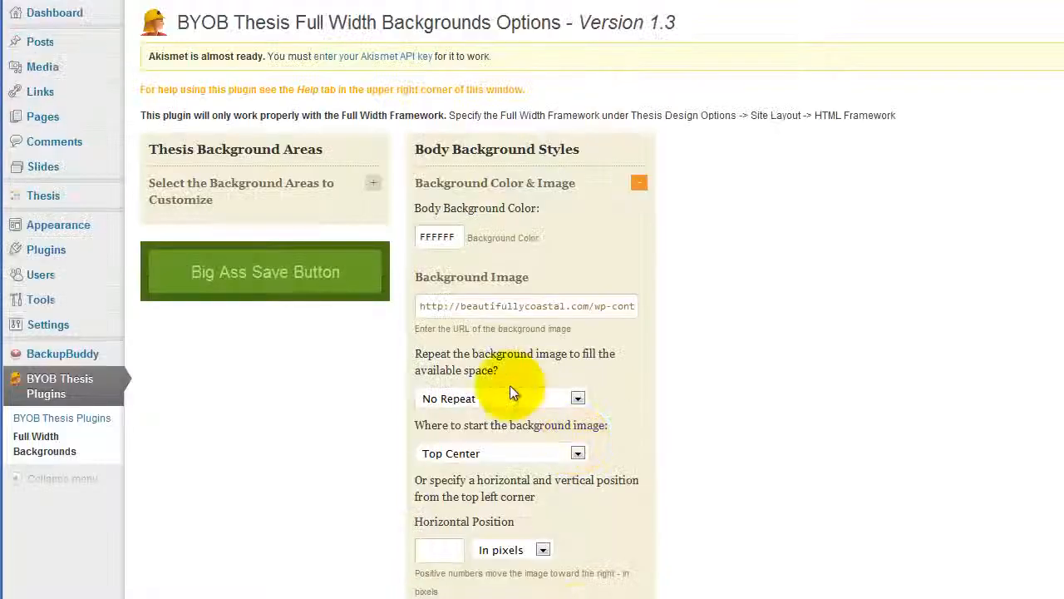
click(332, 284)
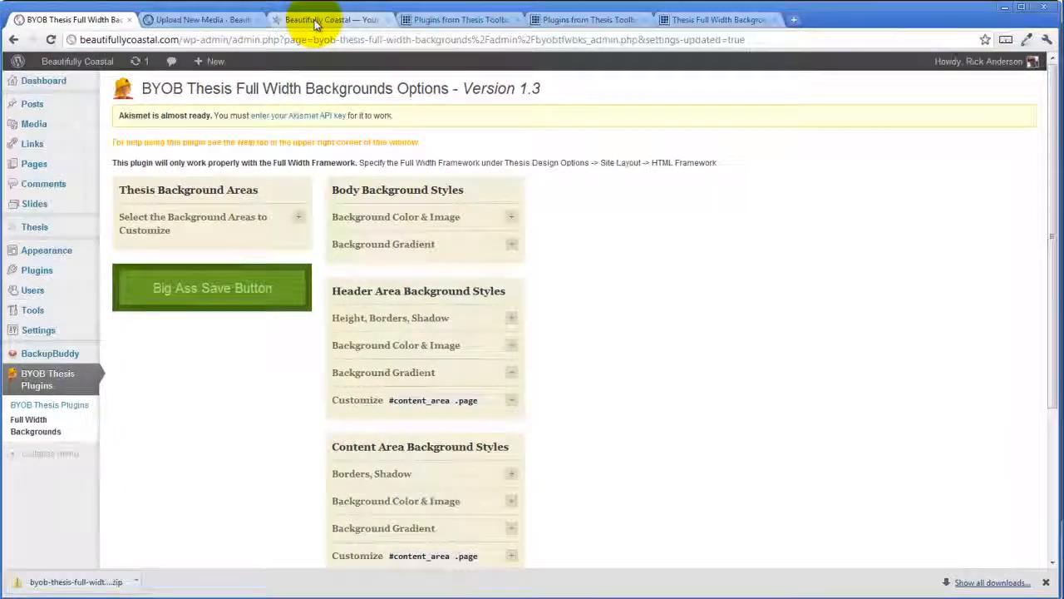
click(314, 20)
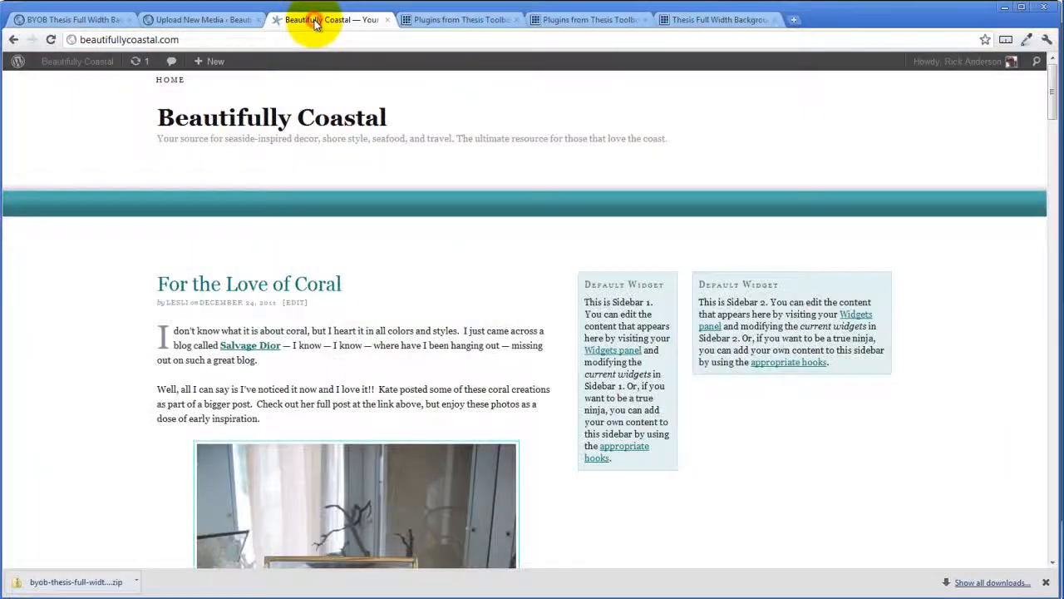
click(50, 40)
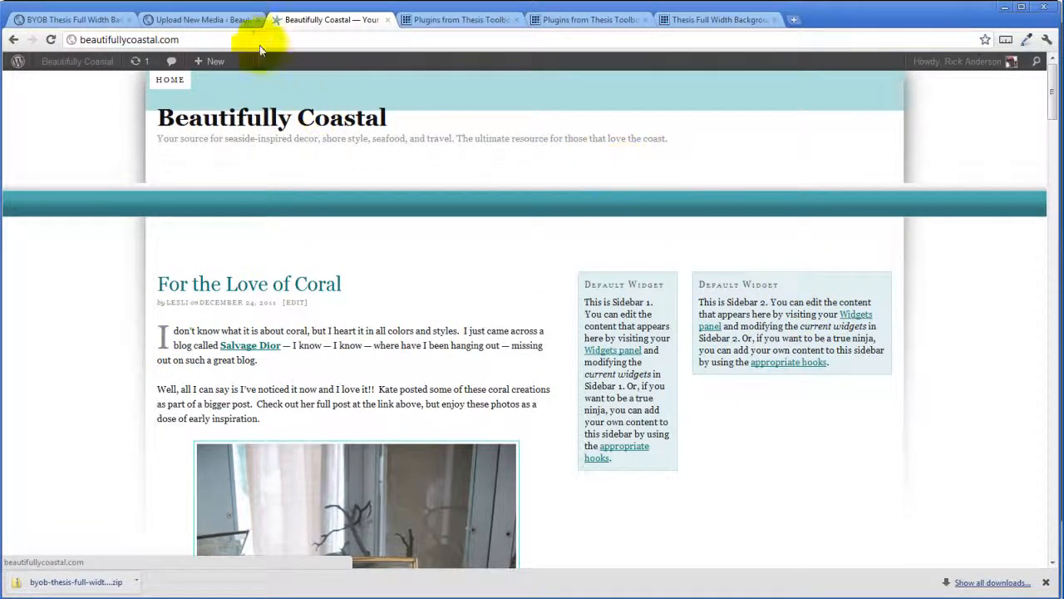
Return to the Full Width Backgrounds options and set the body background image's horizontal position to 50 percent
click(235, 17)
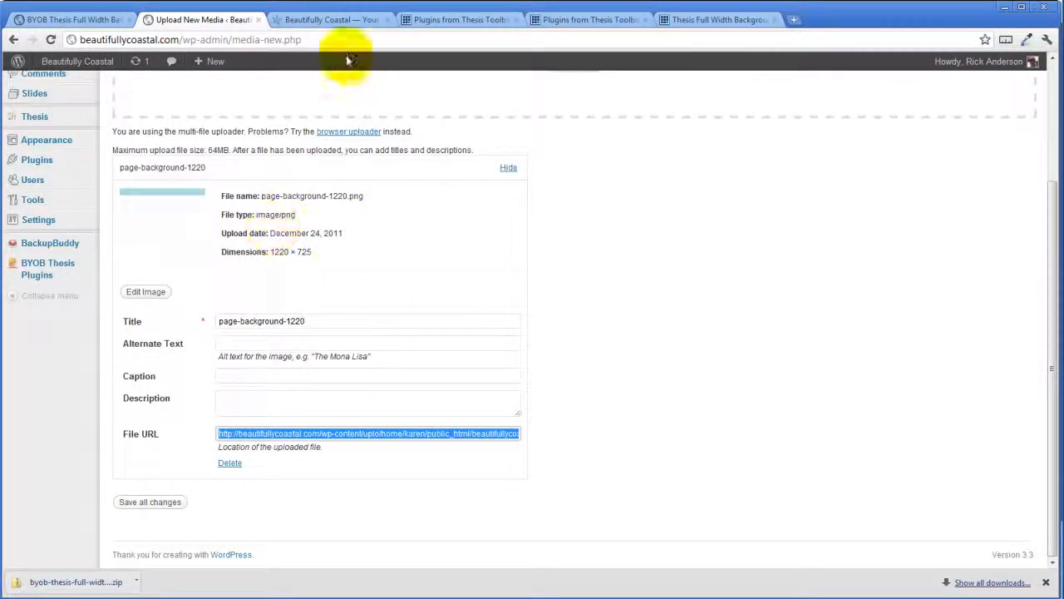
click(73, 18)
scroll(553, 385, down, 3)
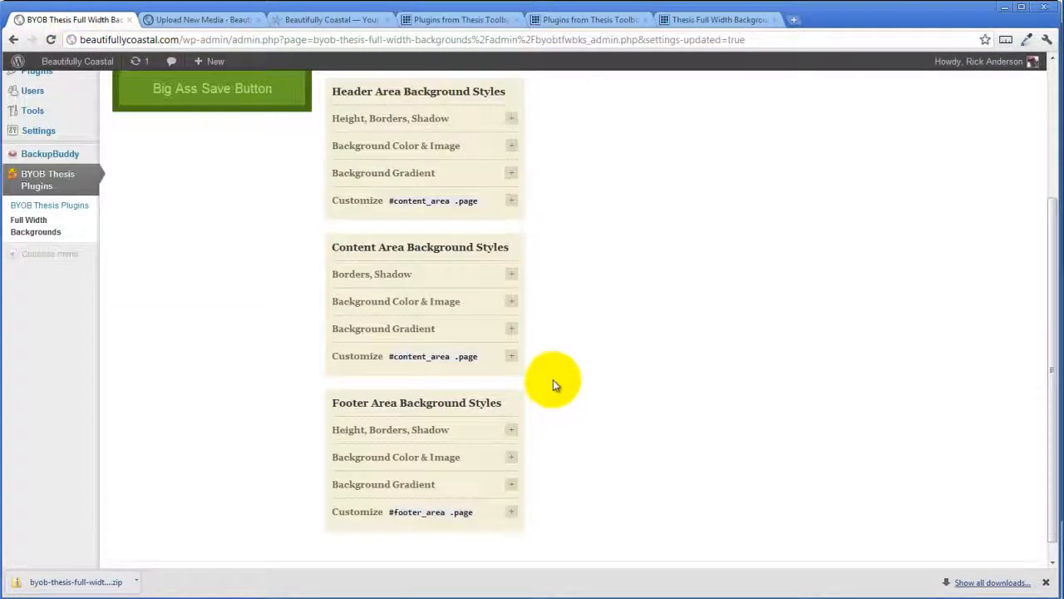
scroll(561, 287, up, 3)
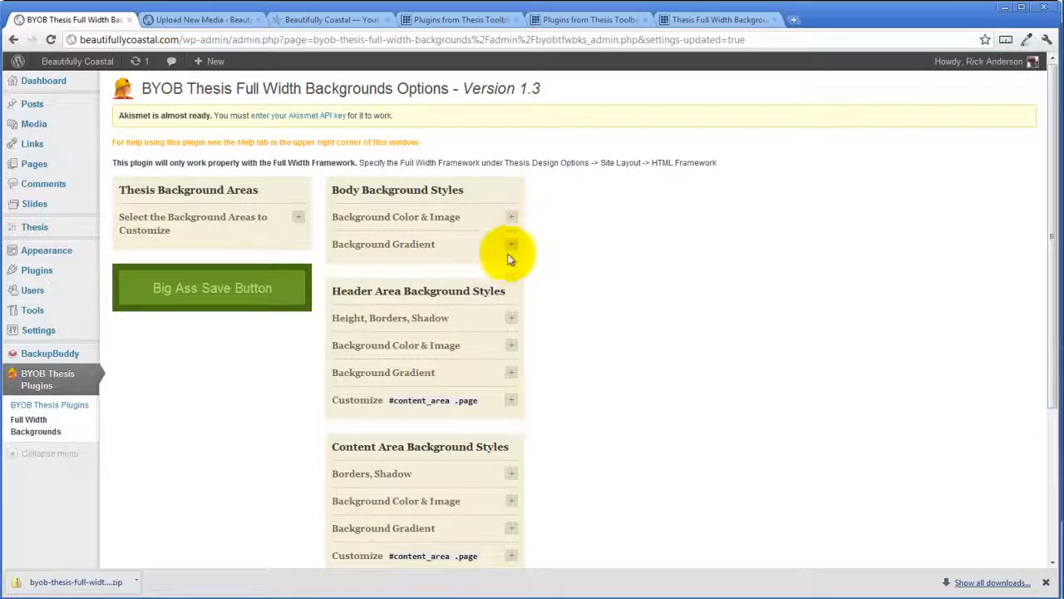
click(511, 216)
scroll(565, 293, down, 2)
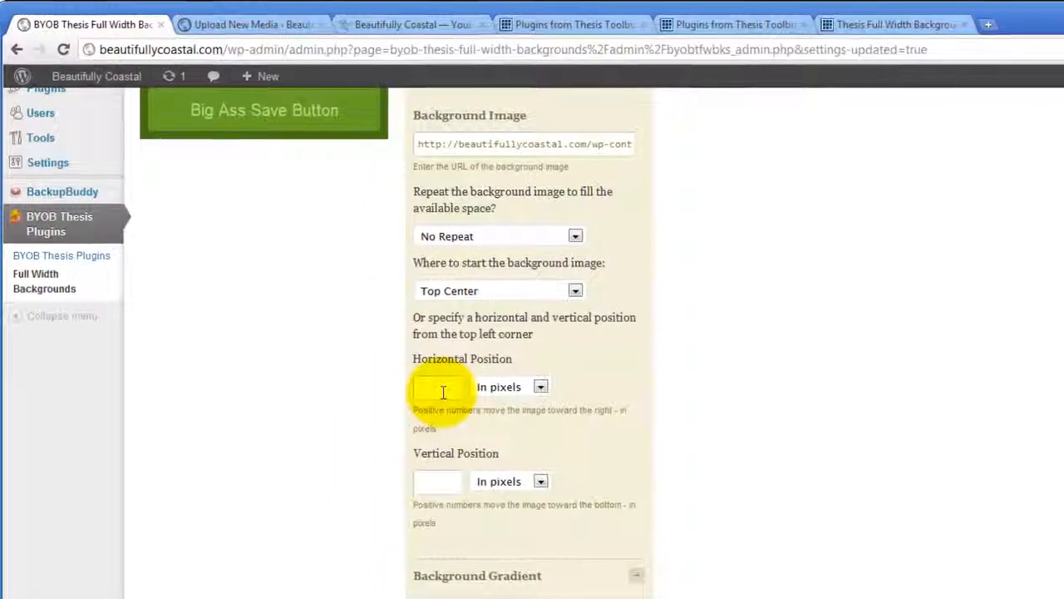
click(451, 392)
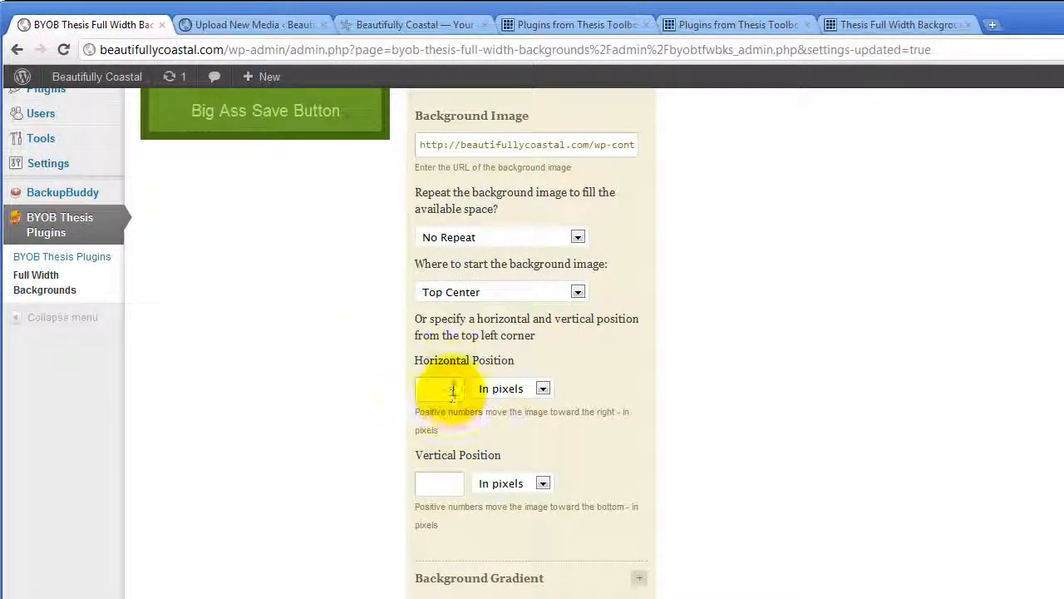
click(453, 389)
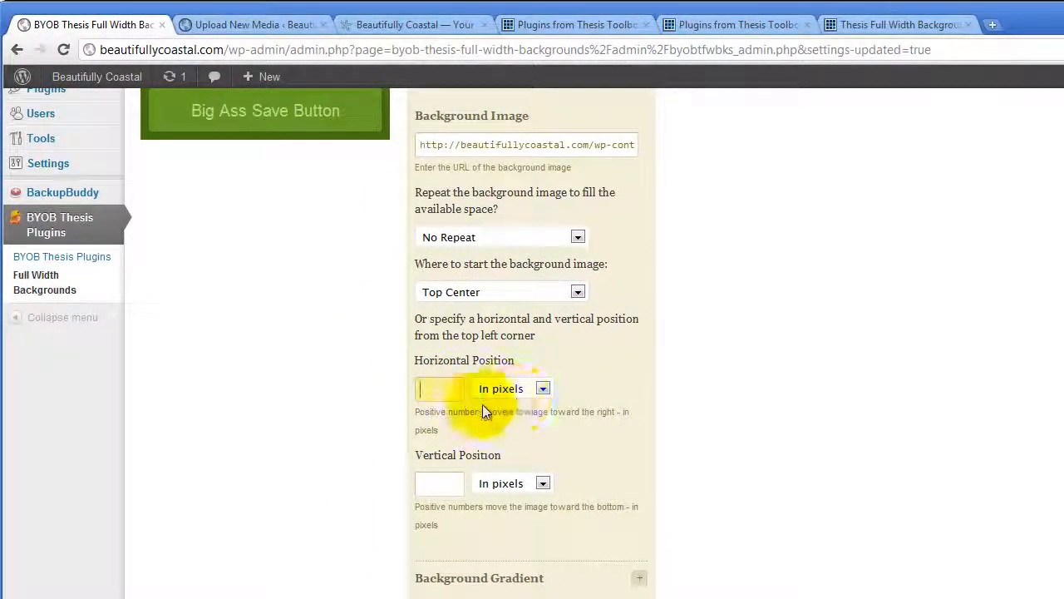
text(50)
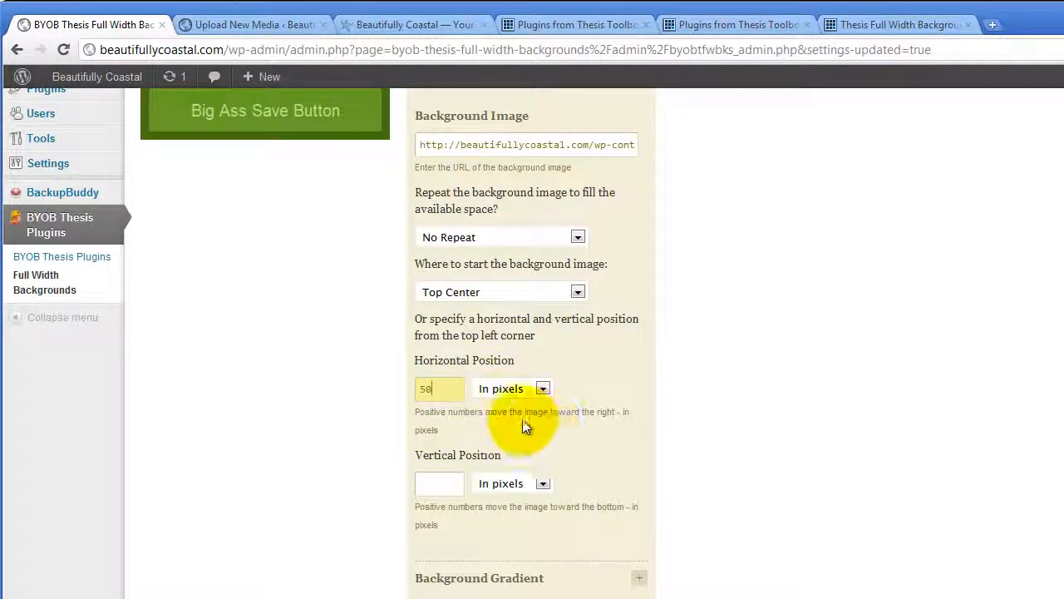
click(543, 389)
click(516, 420)
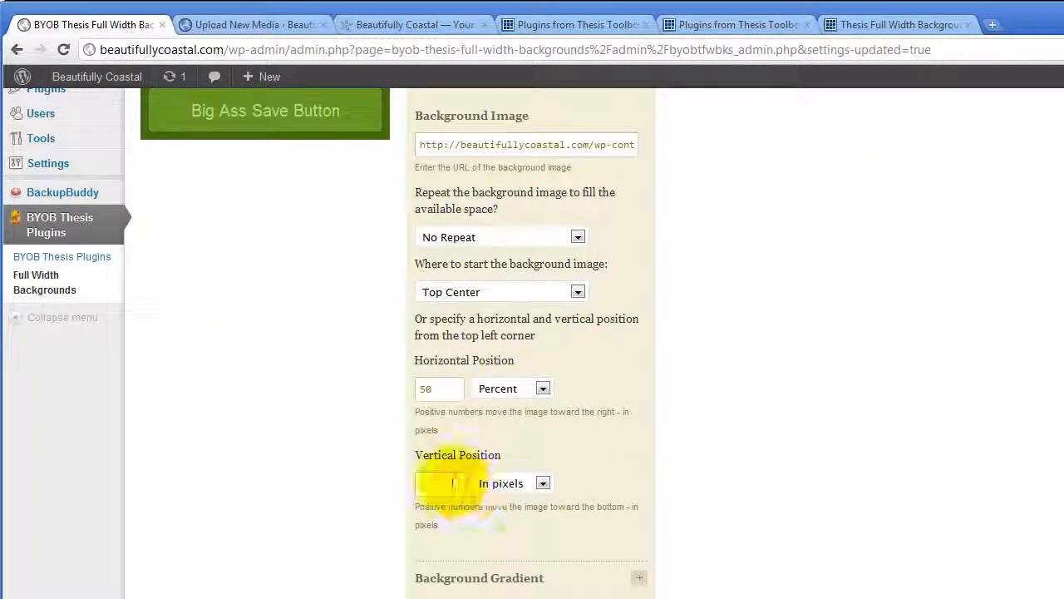
Set the body background image's vertical position to 220 pixels
click(444, 483)
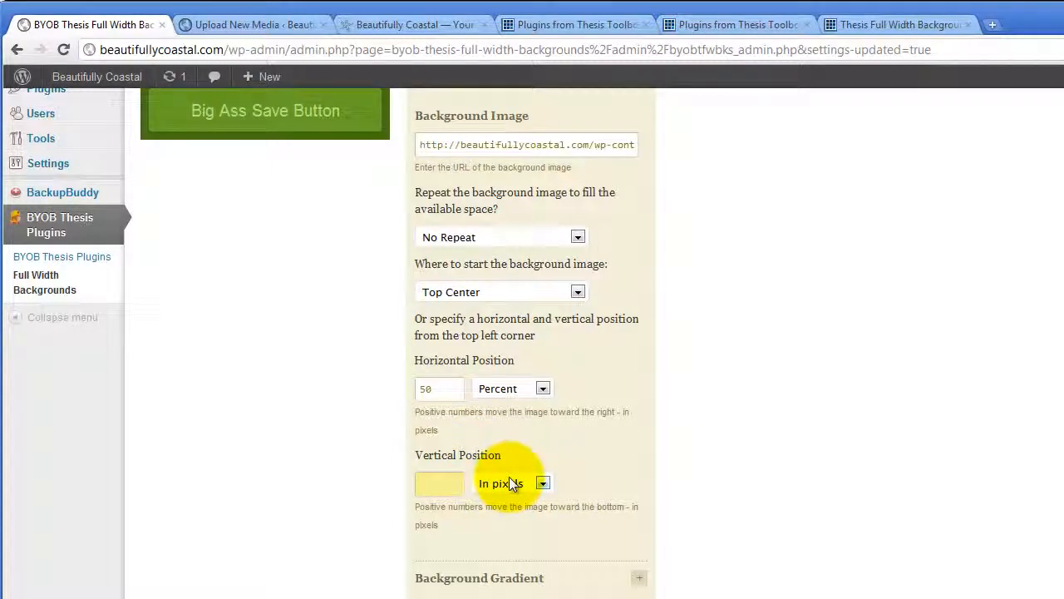
text(220)
click(572, 420)
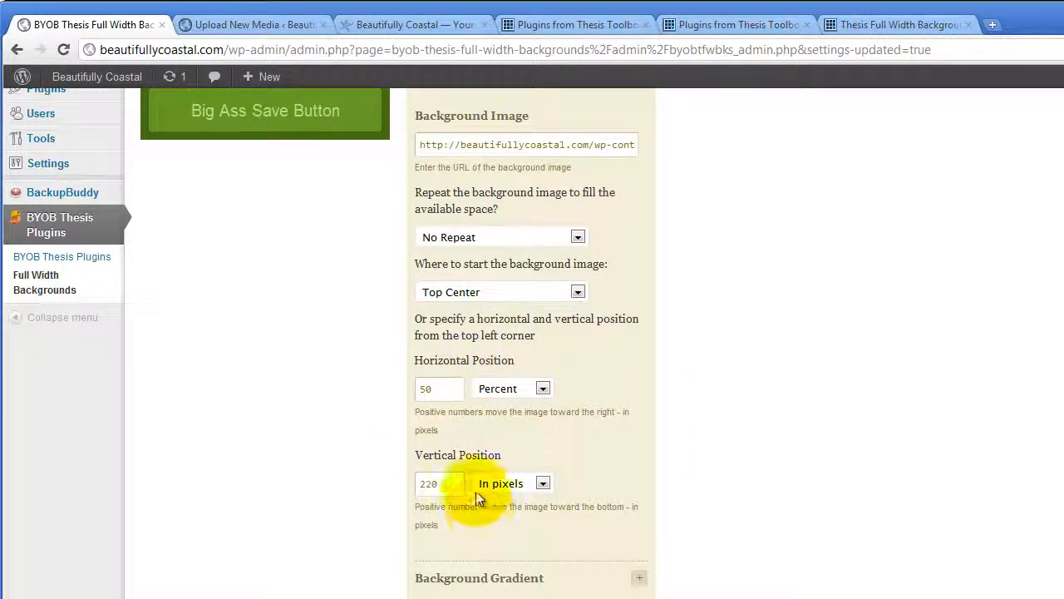
Save the background options, reload the Beautifully Coastal front page, and check the background position down to the footer
click(266, 114)
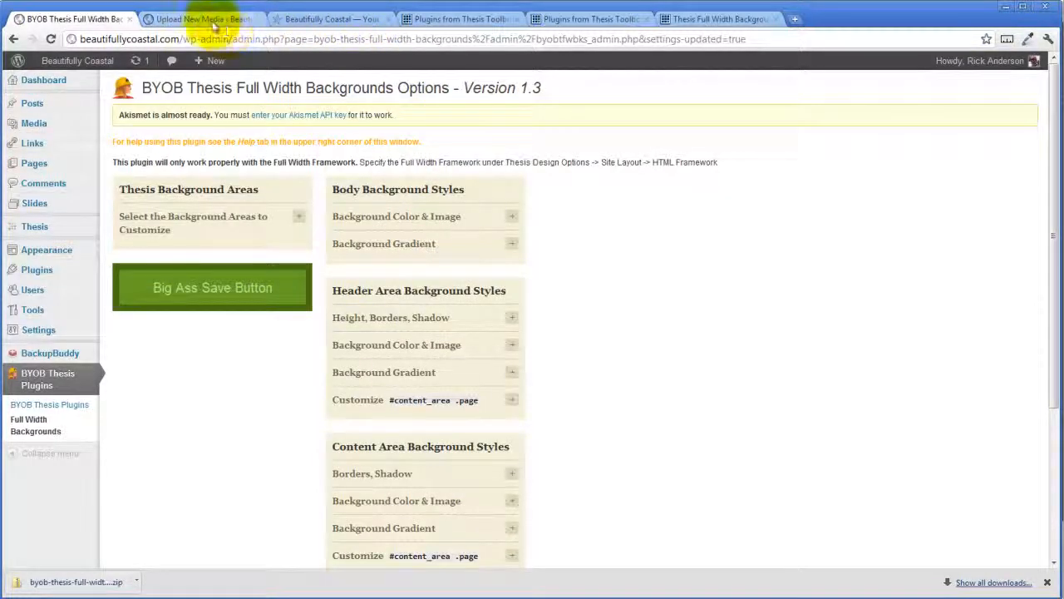
click(318, 21)
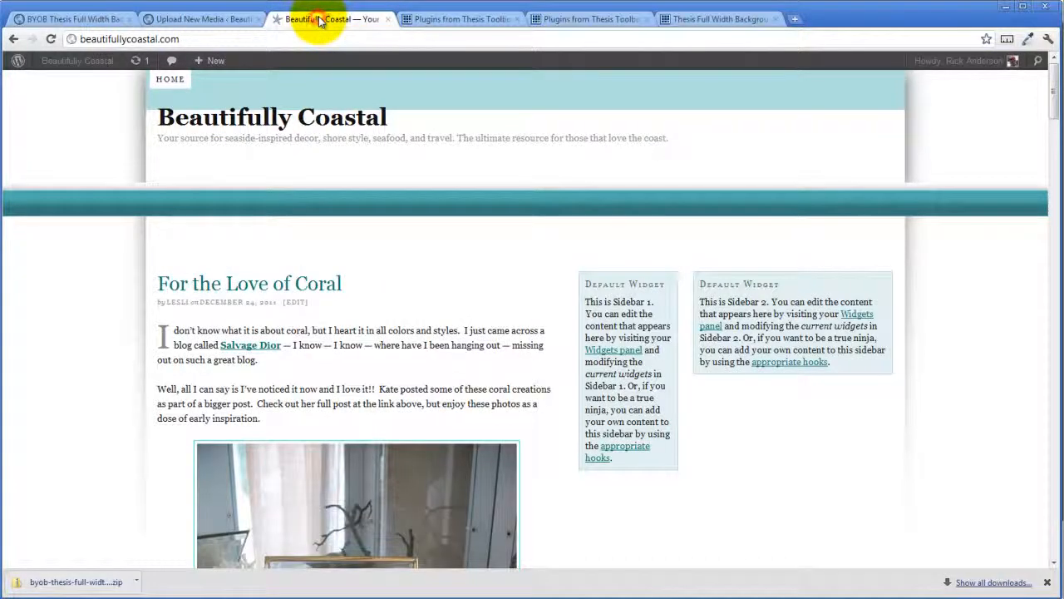
click(51, 39)
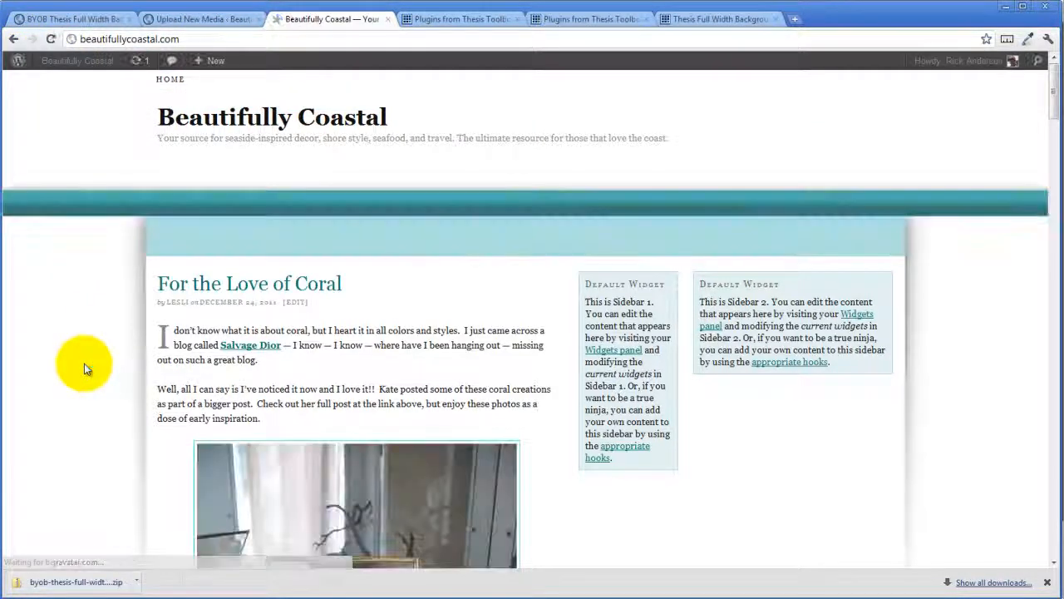
scroll(92, 371, down, 2)
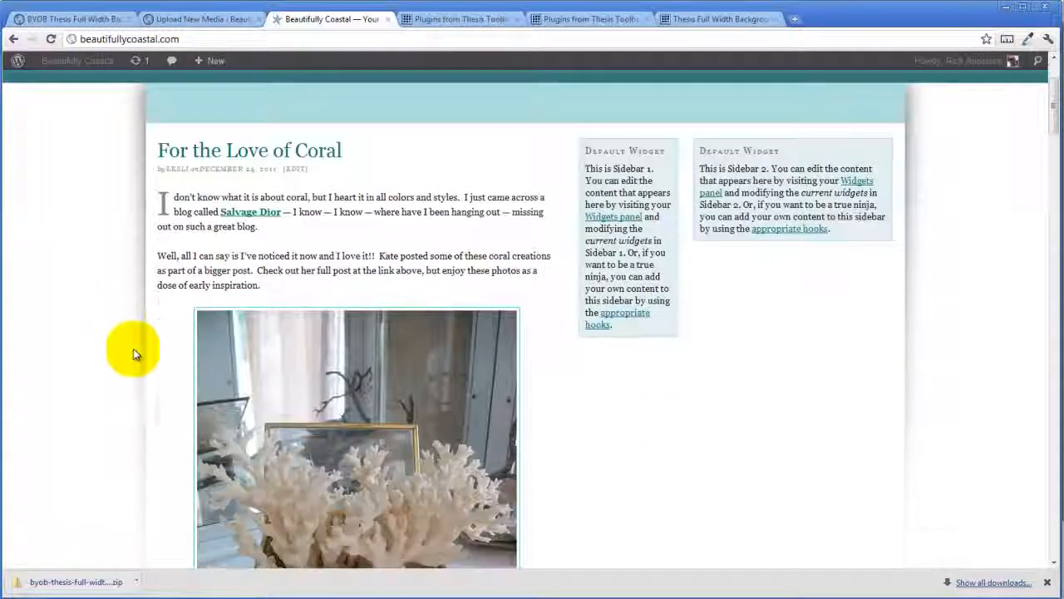
scroll(193, 158, up, 2)
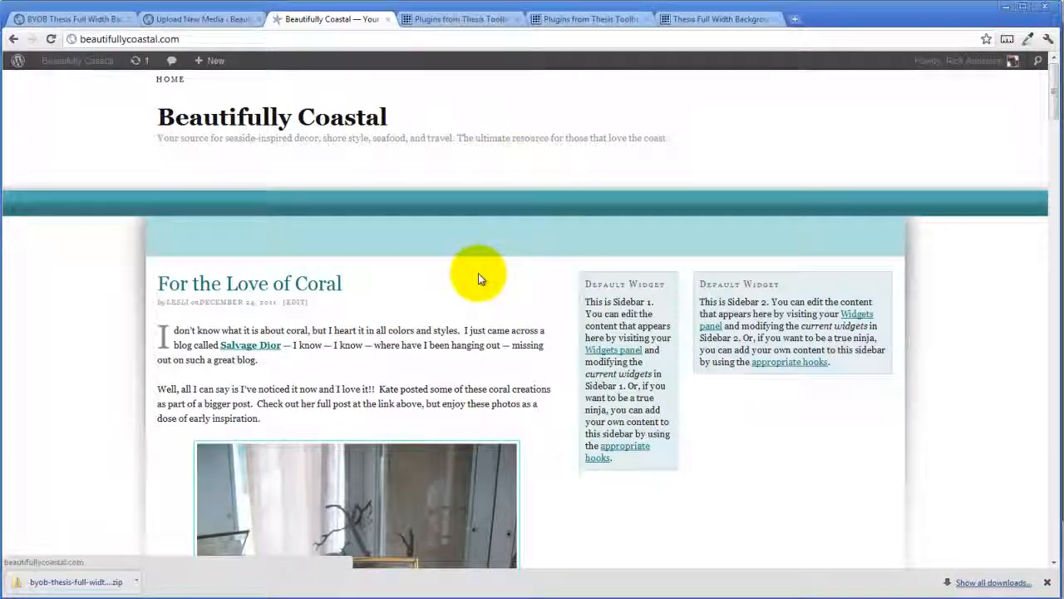
scroll(478, 275, down, 15)
scroll(479, 279, down, 20)
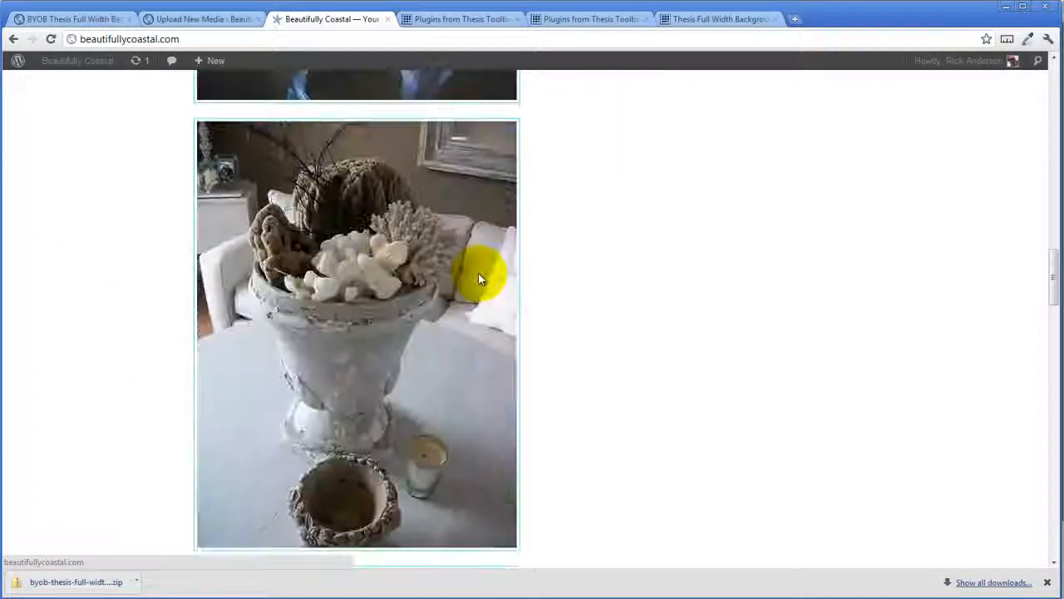
scroll(478, 275, down, 10)
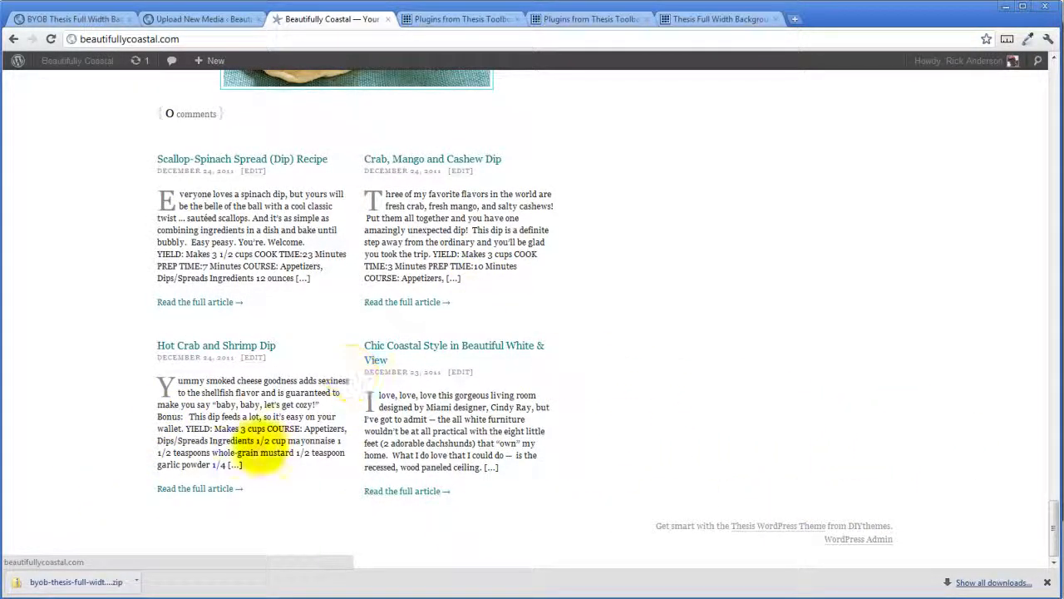
Open the footer-background image from the Media Library for editing and copy its file URL
click(188, 18)
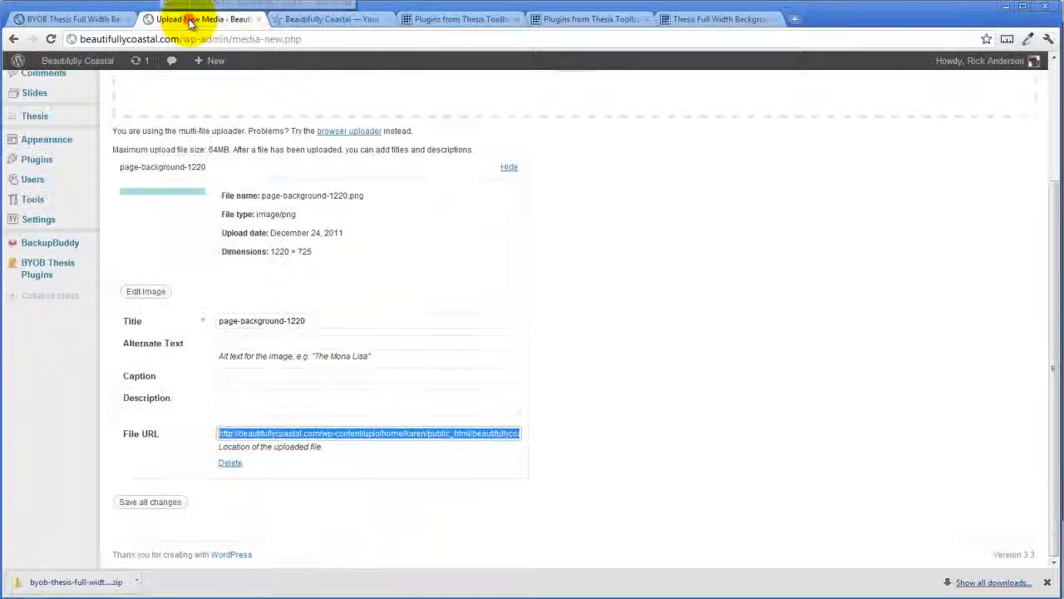
scroll(252, 416, up, 2)
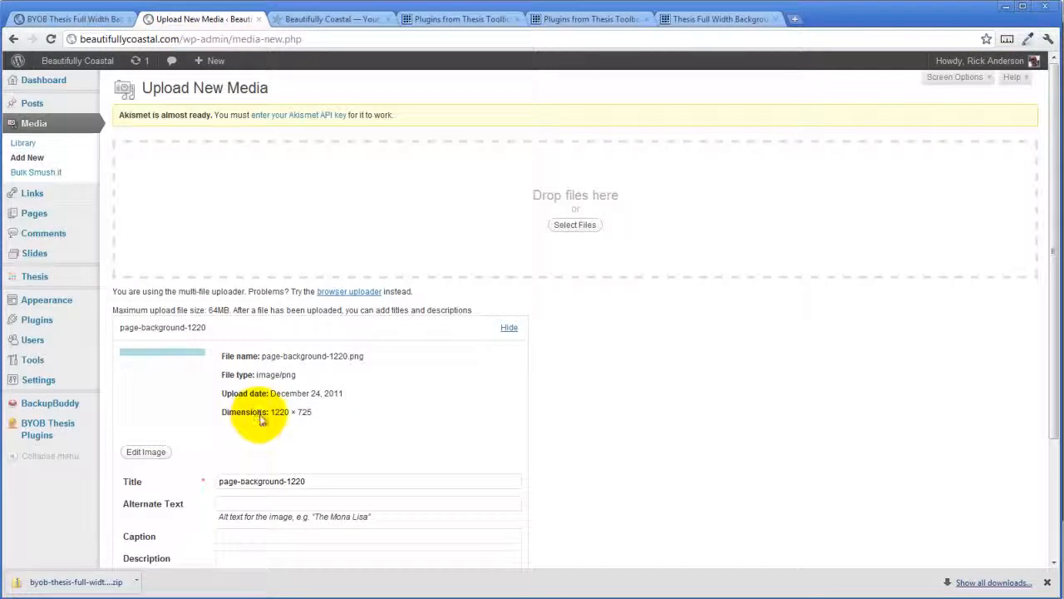
click(23, 144)
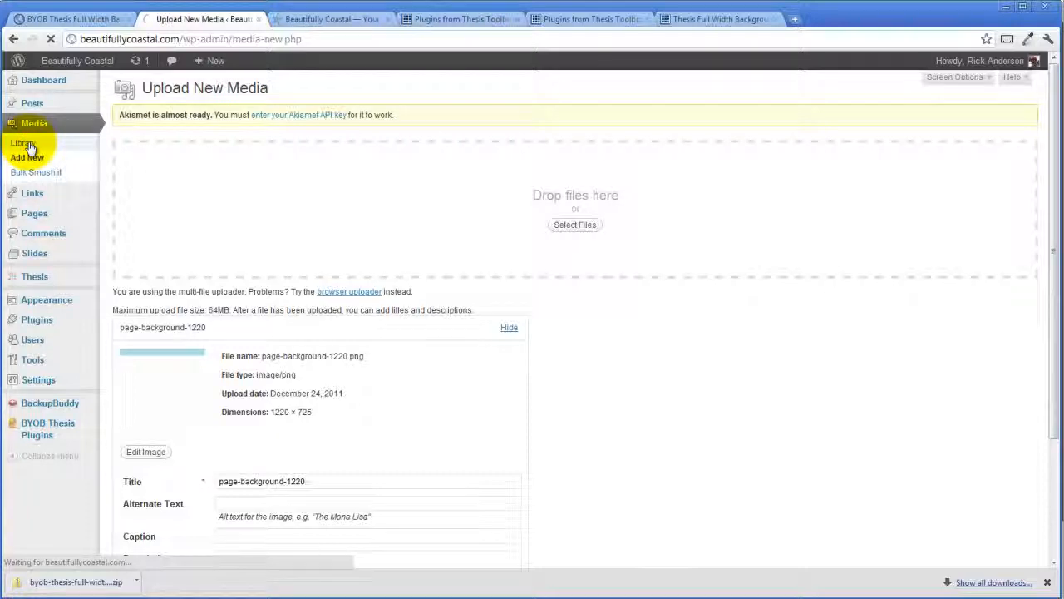
scroll(453, 232, down, 3)
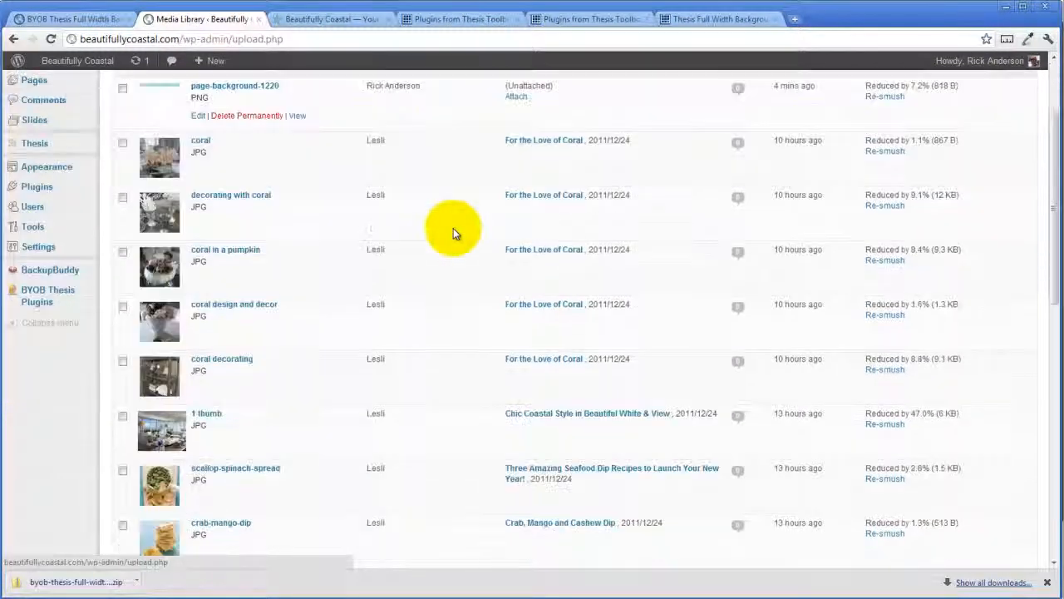
scroll(453, 228, down, 3)
scroll(453, 228, down, 2)
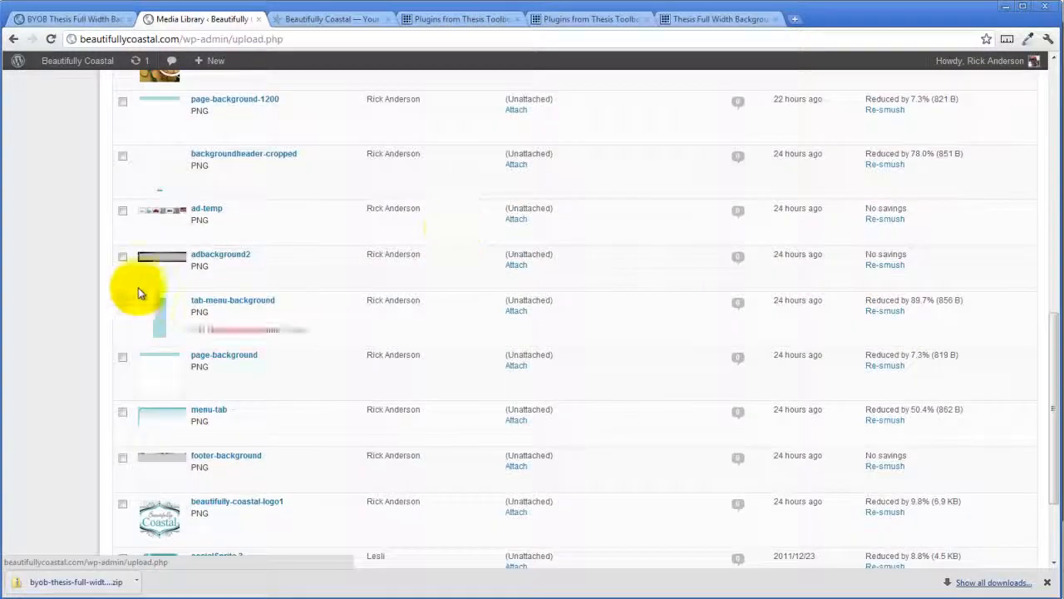
scroll(218, 255, down, 3)
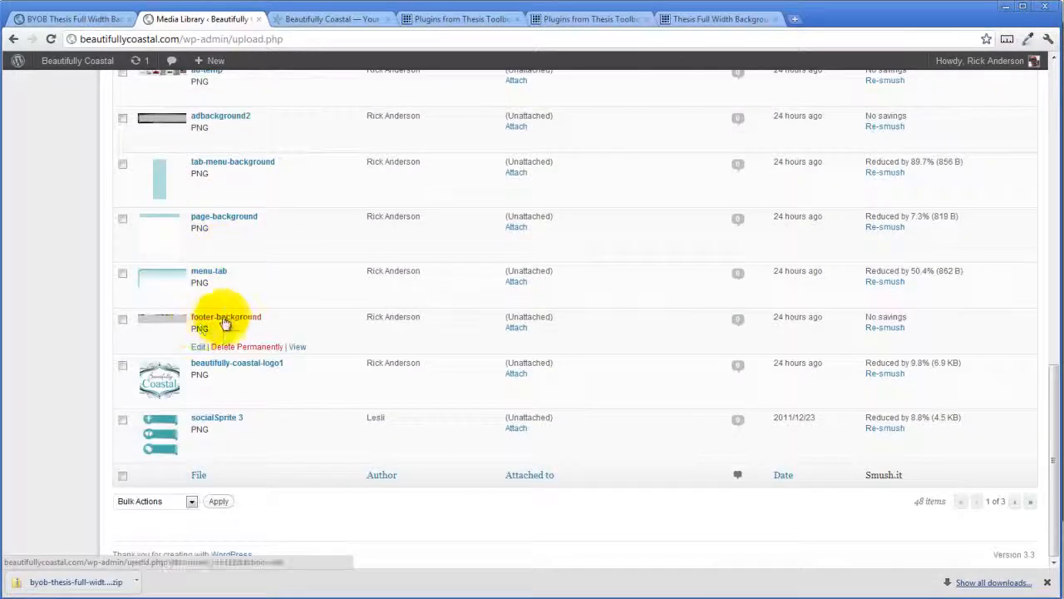
click(199, 347)
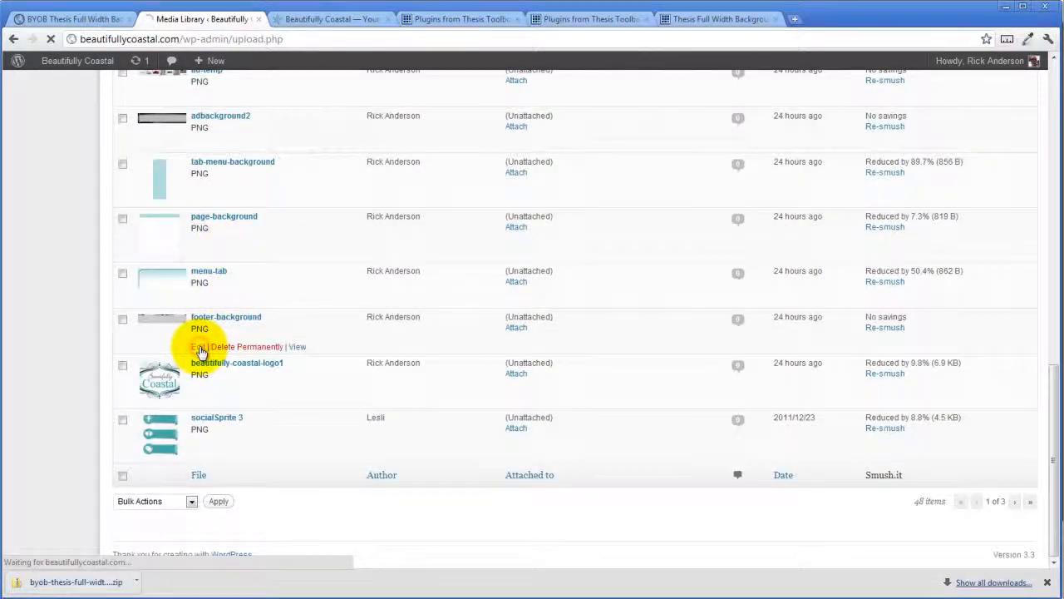
double_click(309, 429)
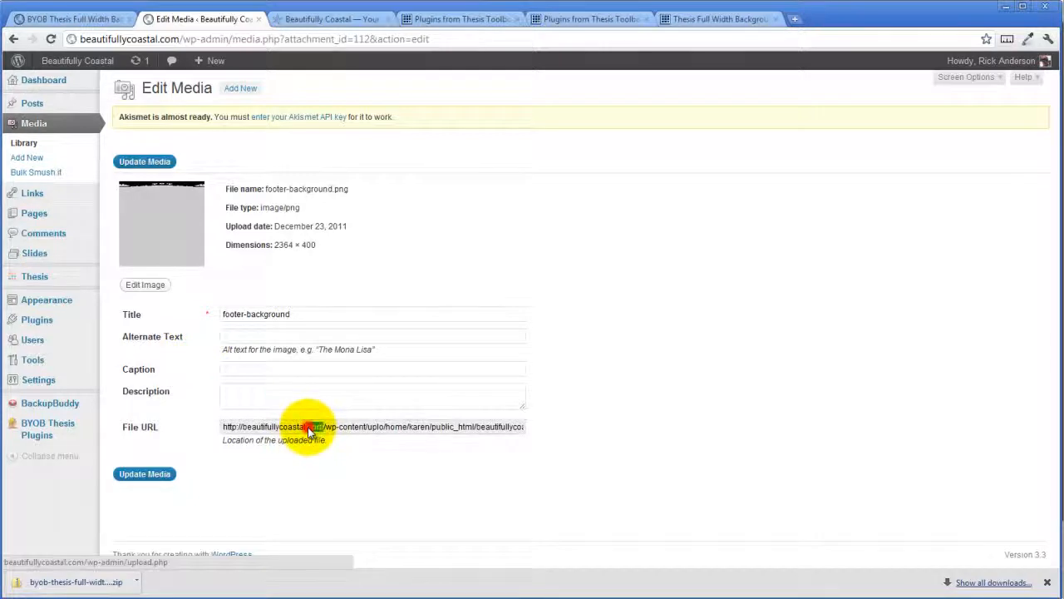
triple_click(309, 428)
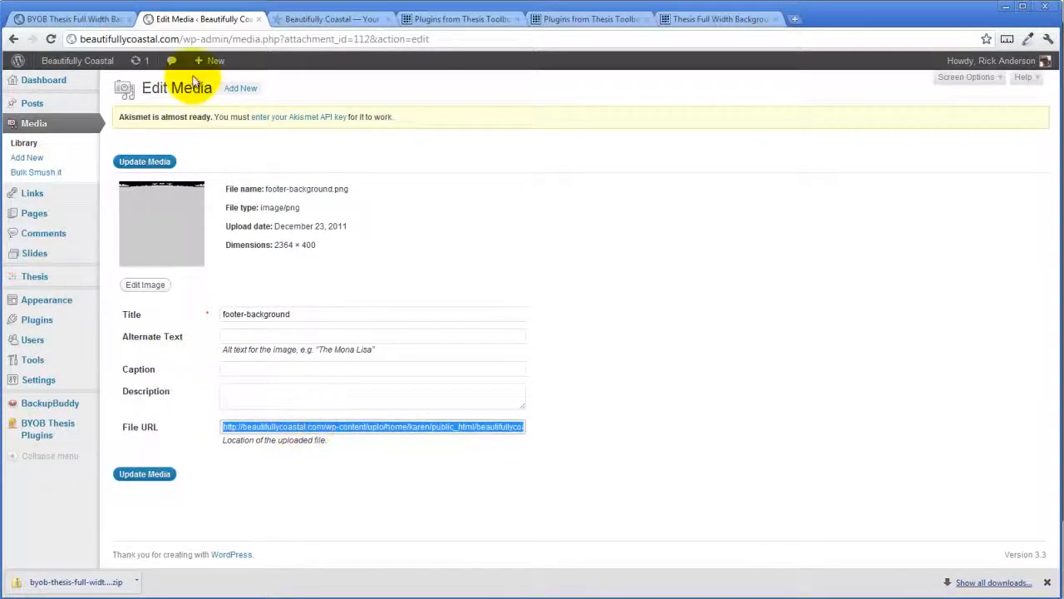
Return to the Full Width Backgrounds options and set the footer area height to 400
click(78, 20)
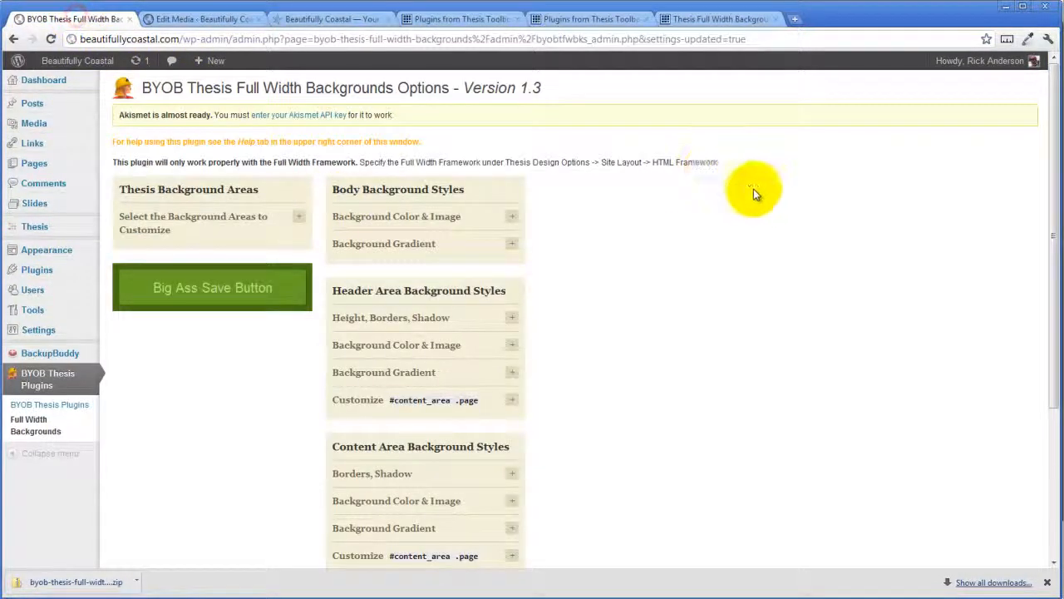
scroll(721, 233, down, 5)
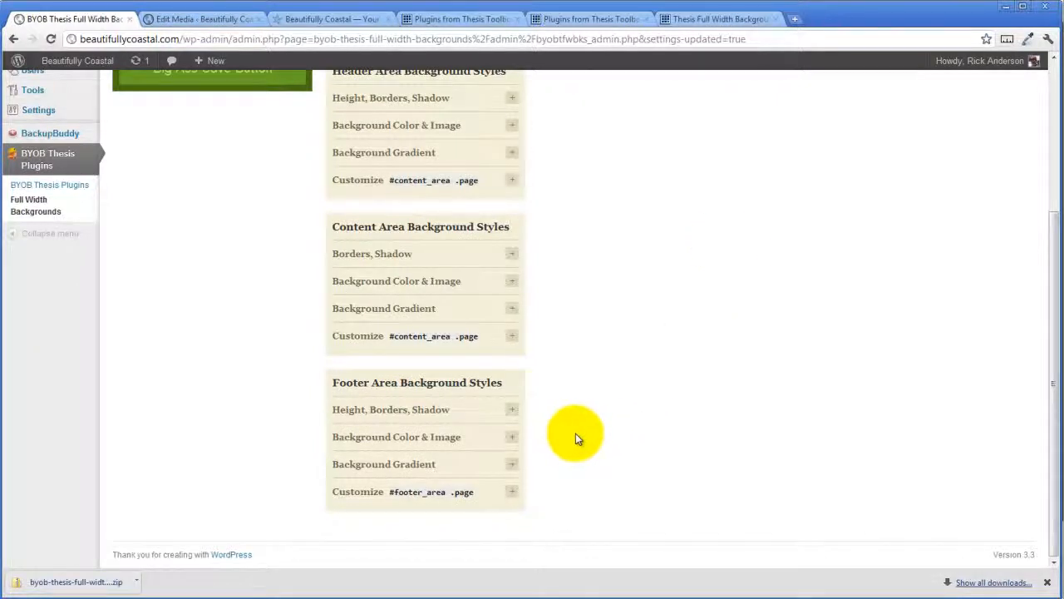
click(513, 410)
scroll(558, 409, down, 3)
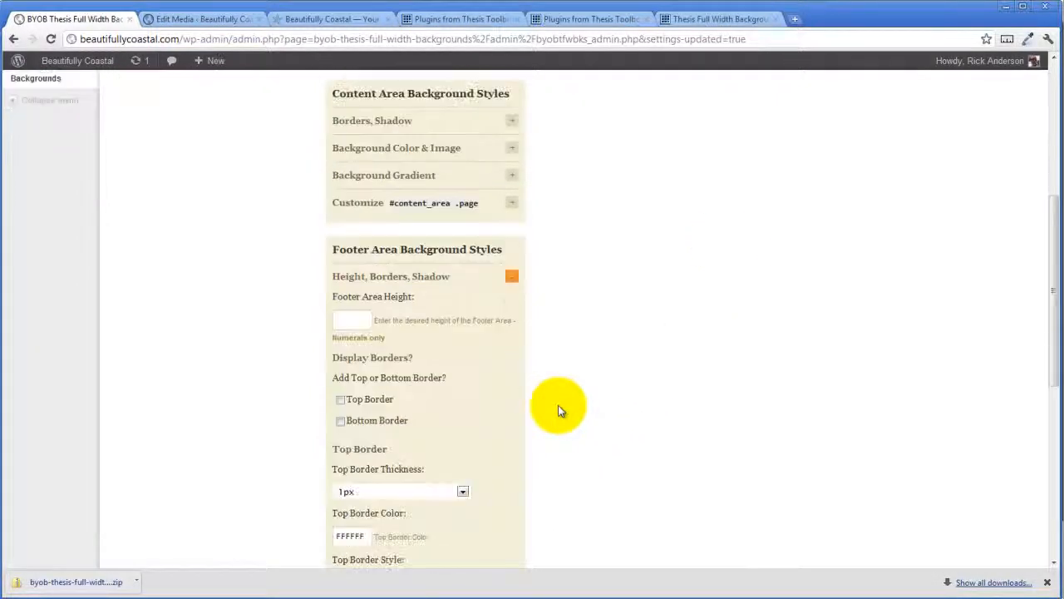
click(351, 319)
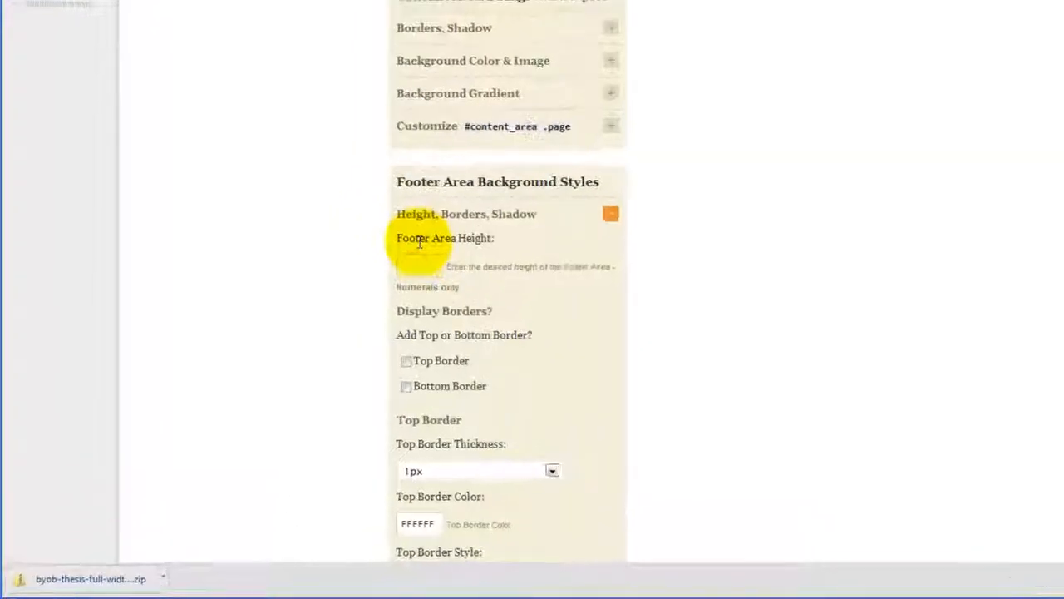
text(400)
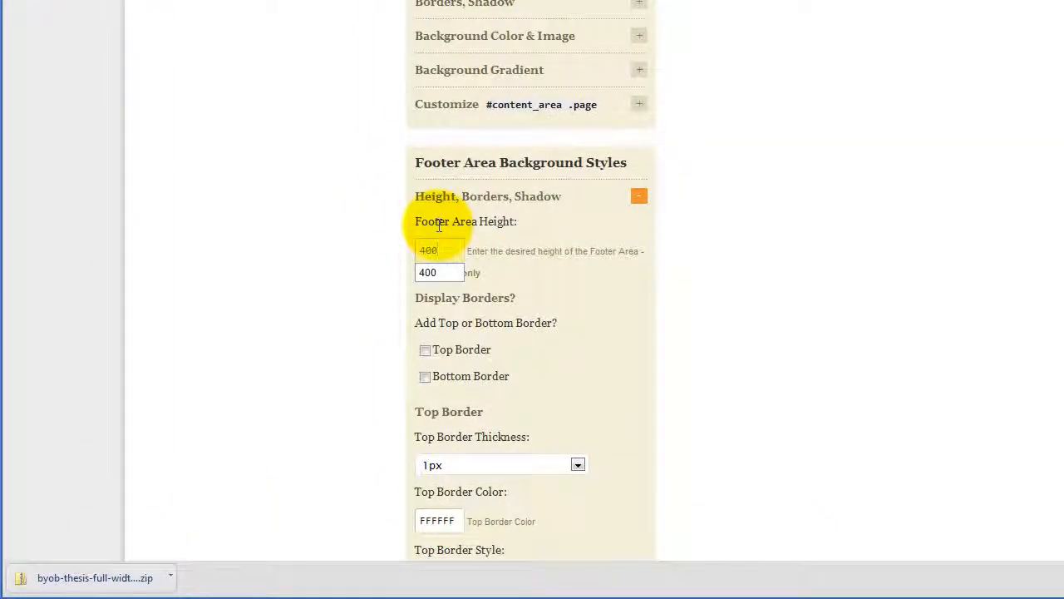
click(518, 276)
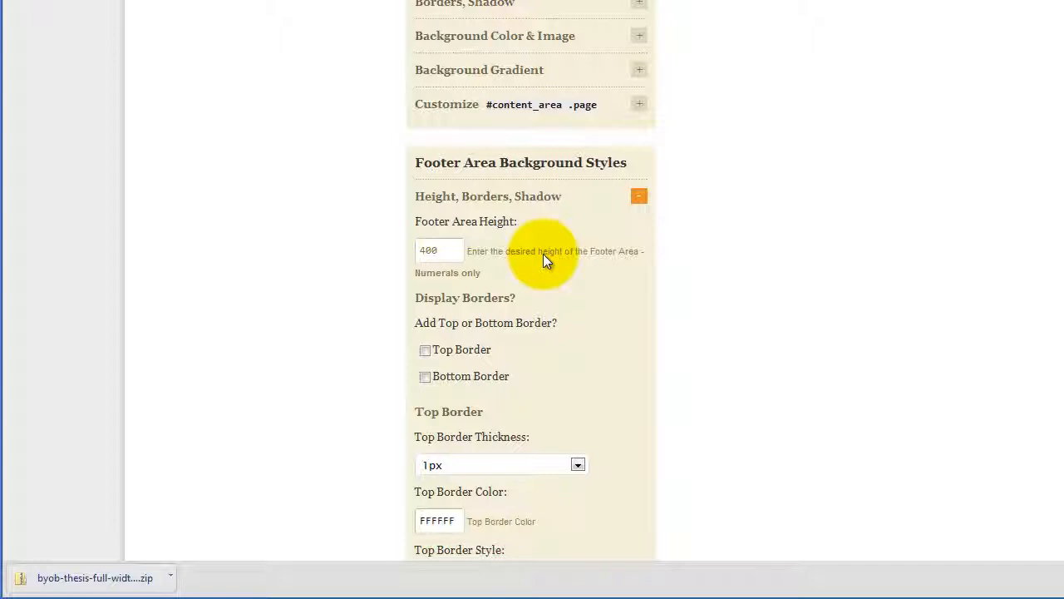
Make the footer area background transparent and paste the copied footer-background URL as its background image
scroll(543, 254, down, 2)
scroll(543, 254, down, 3)
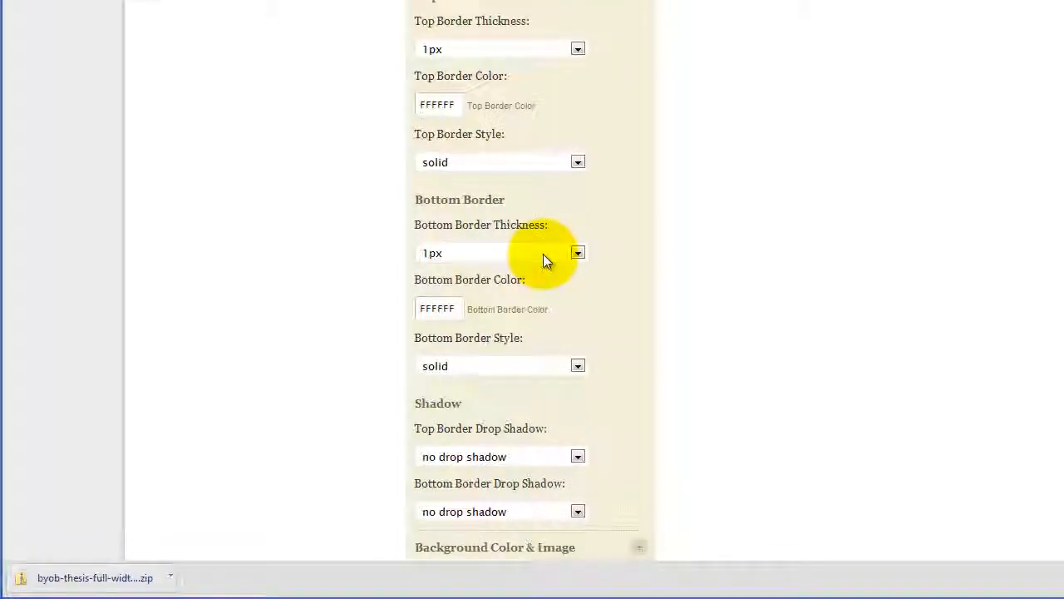
scroll(543, 253, down, 2)
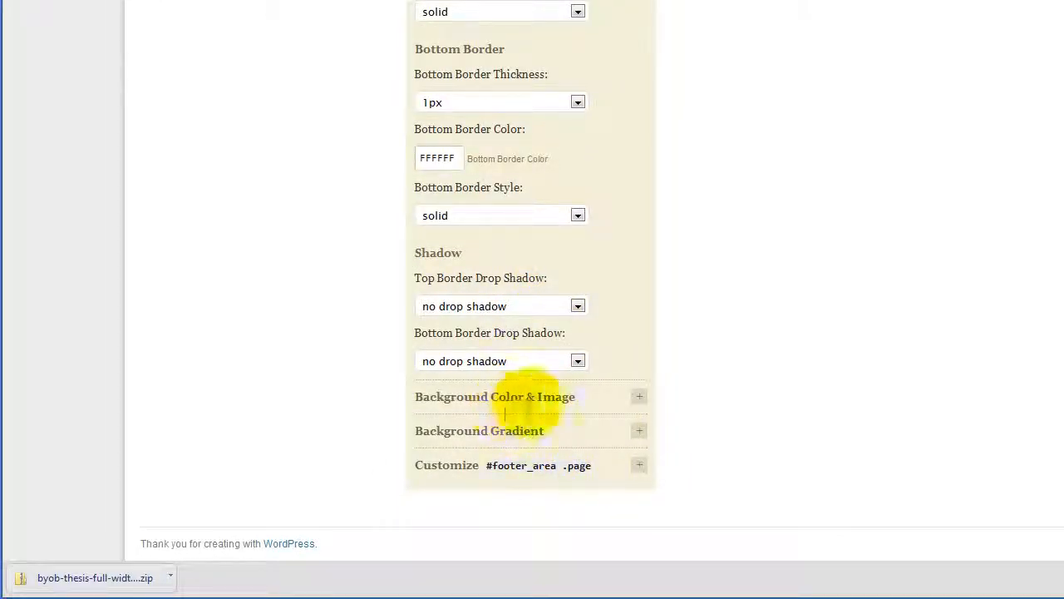
click(638, 397)
scroll(630, 348, down, 4)
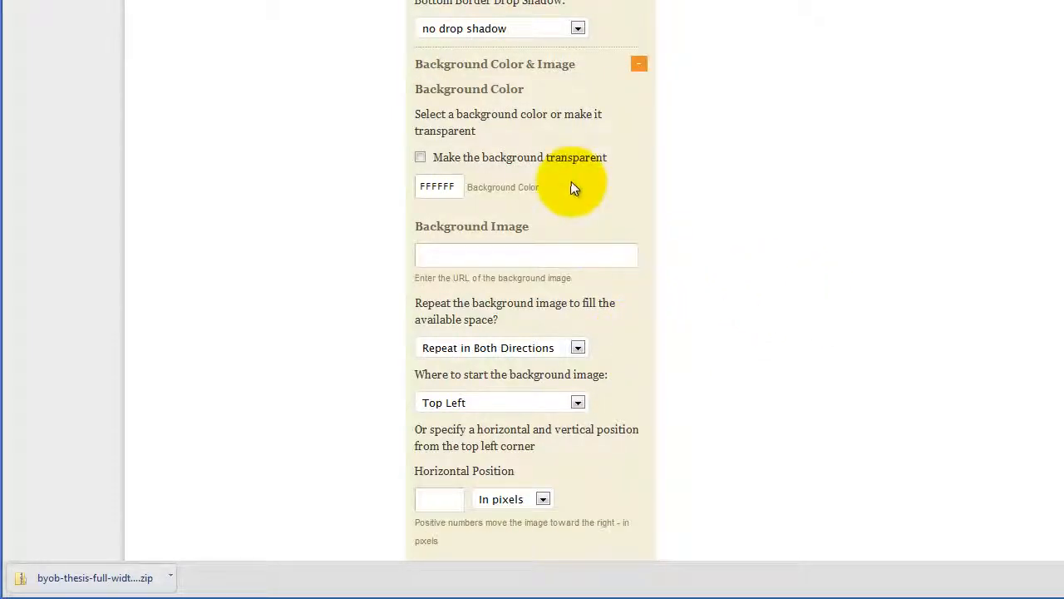
click(419, 158)
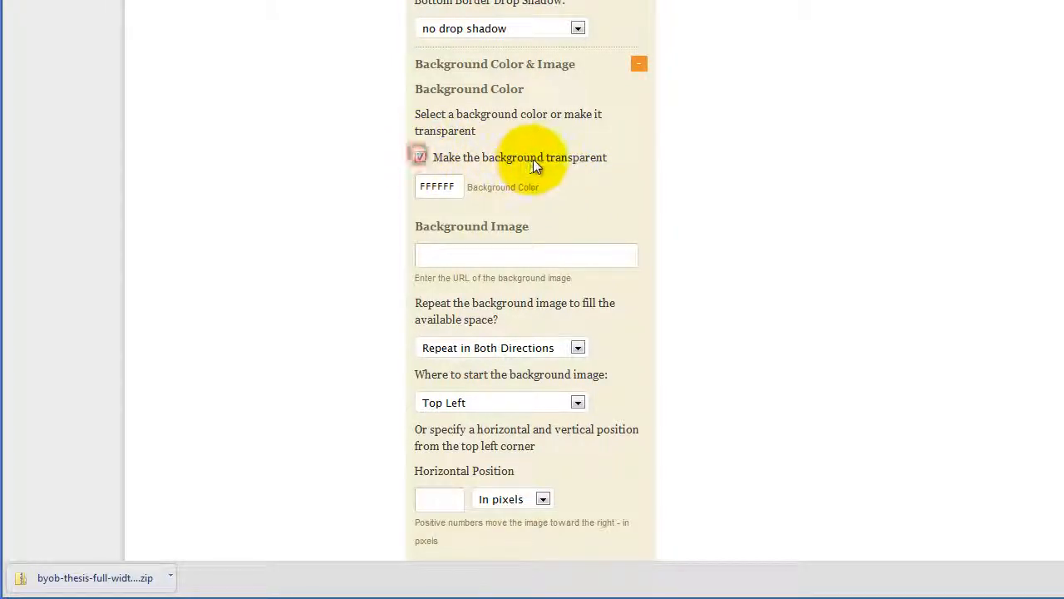
click(434, 255)
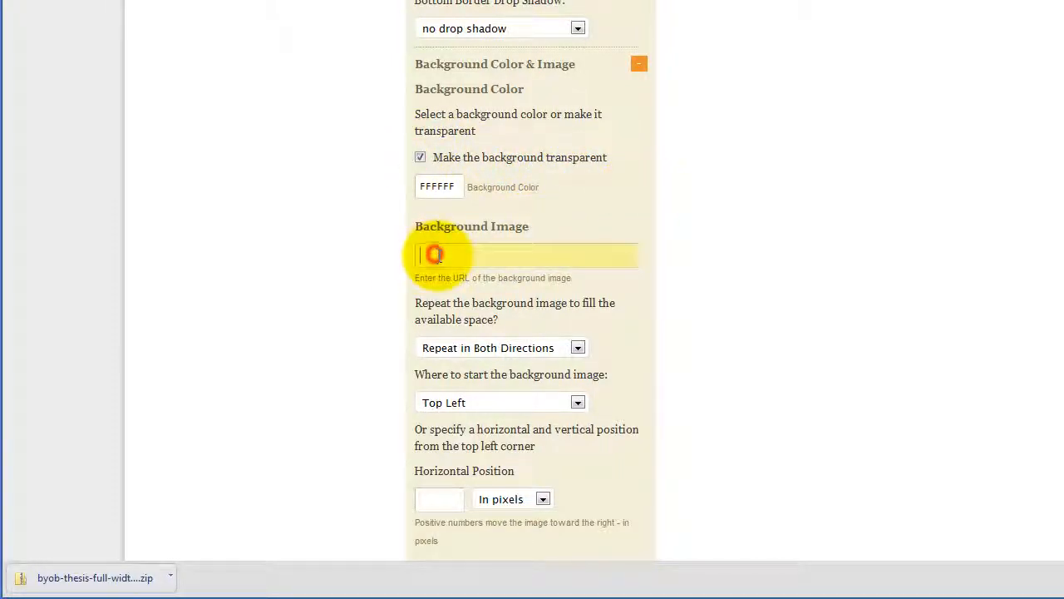
key(ctrl+v)
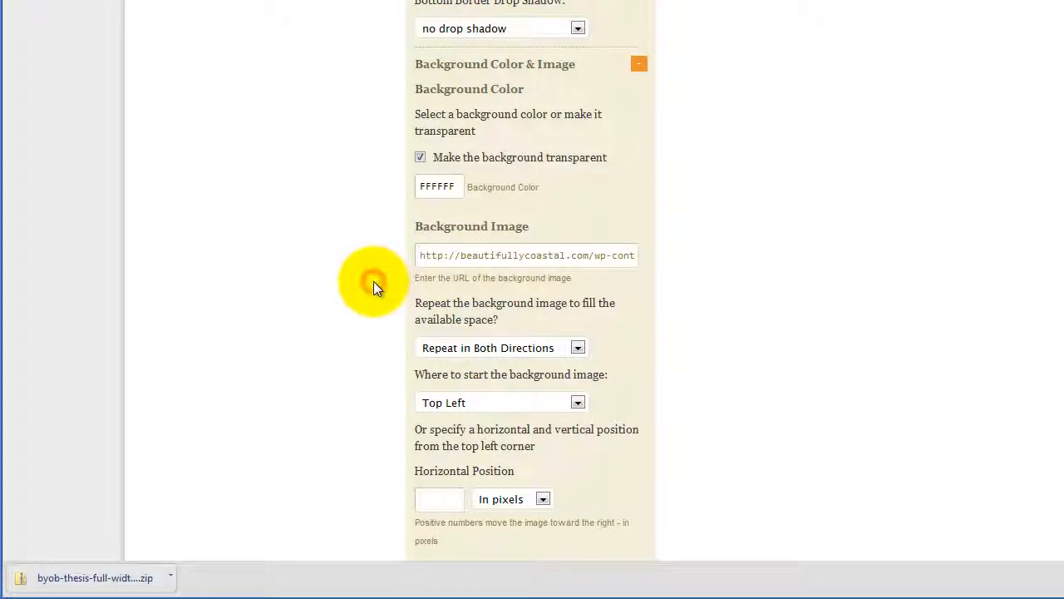
Set the footer area background image to No Repeat, starting at Top Center
scroll(383, 283, down, 2)
click(578, 181)
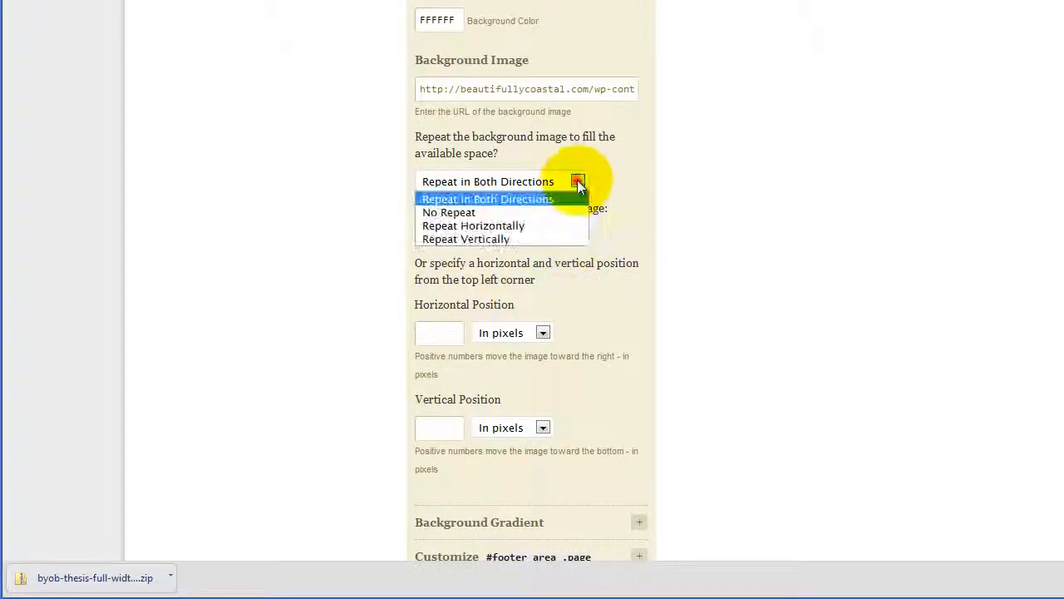
click(565, 211)
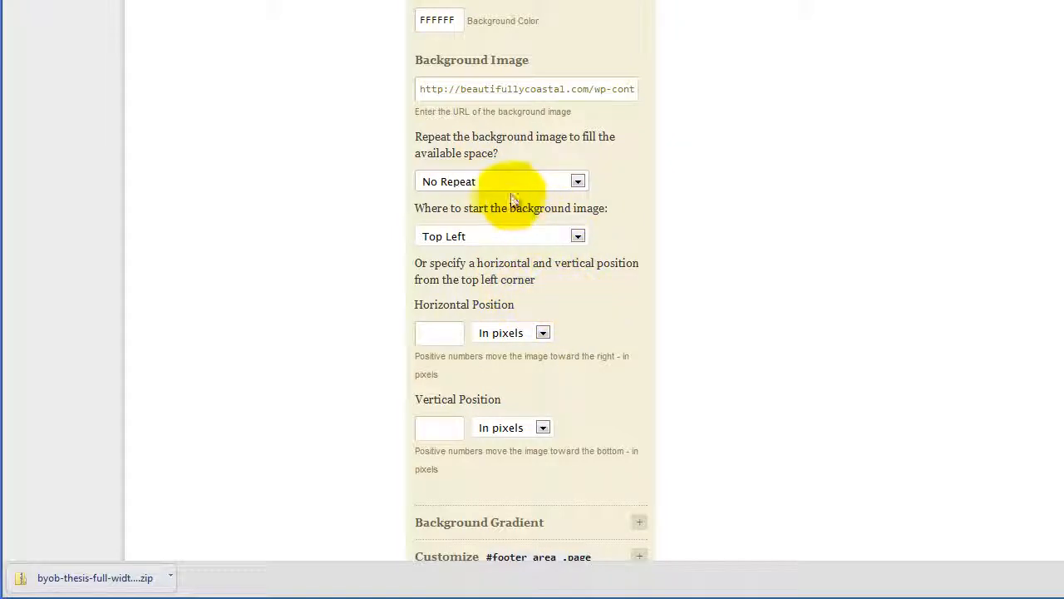
click(578, 236)
click(553, 267)
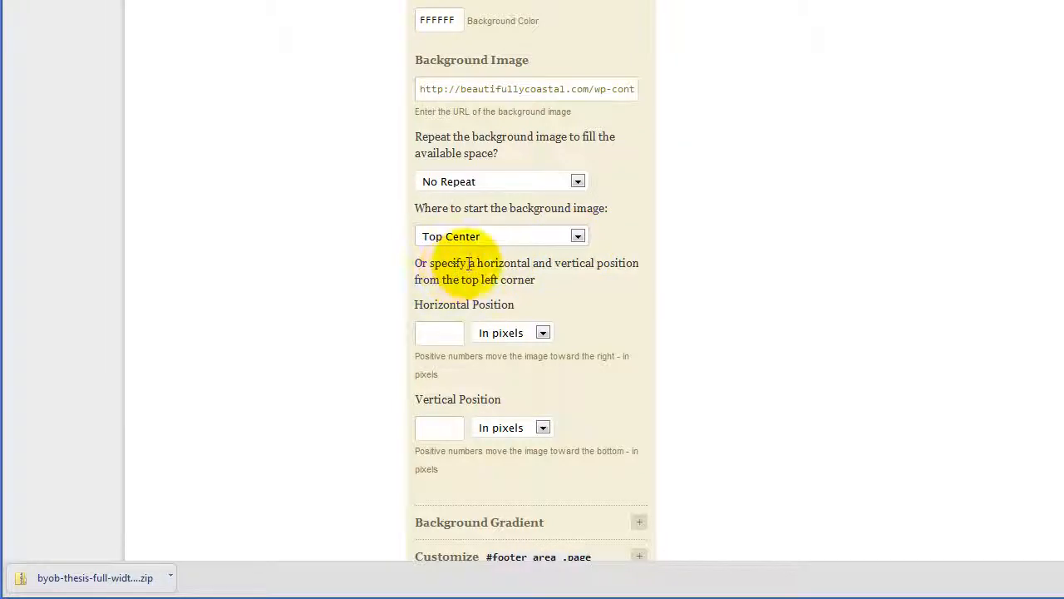
Open the #footer_area .page customization options and review the footer area's background settings
scroll(565, 279, down, 2)
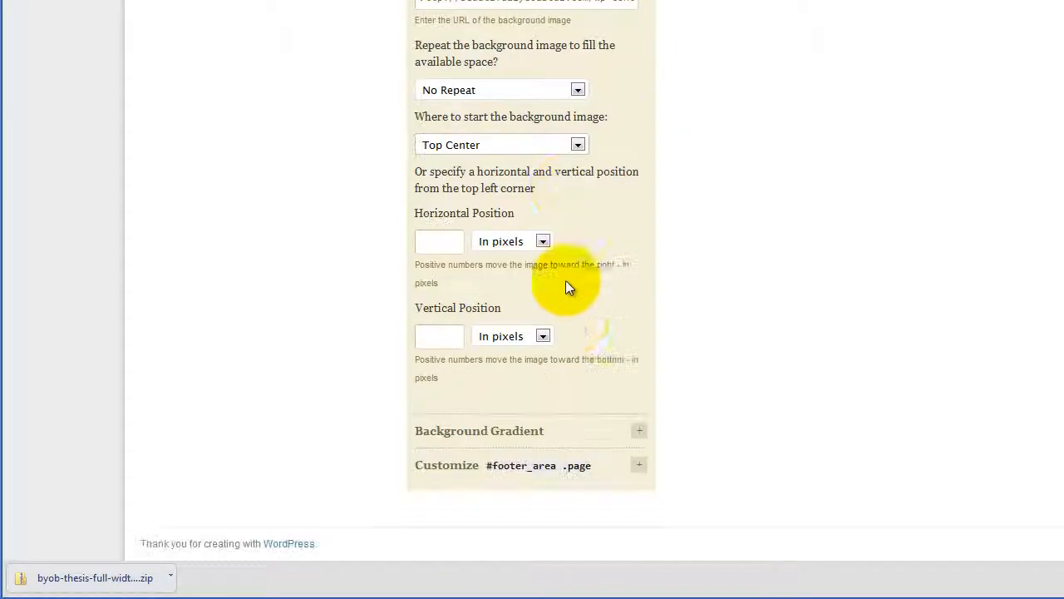
click(639, 467)
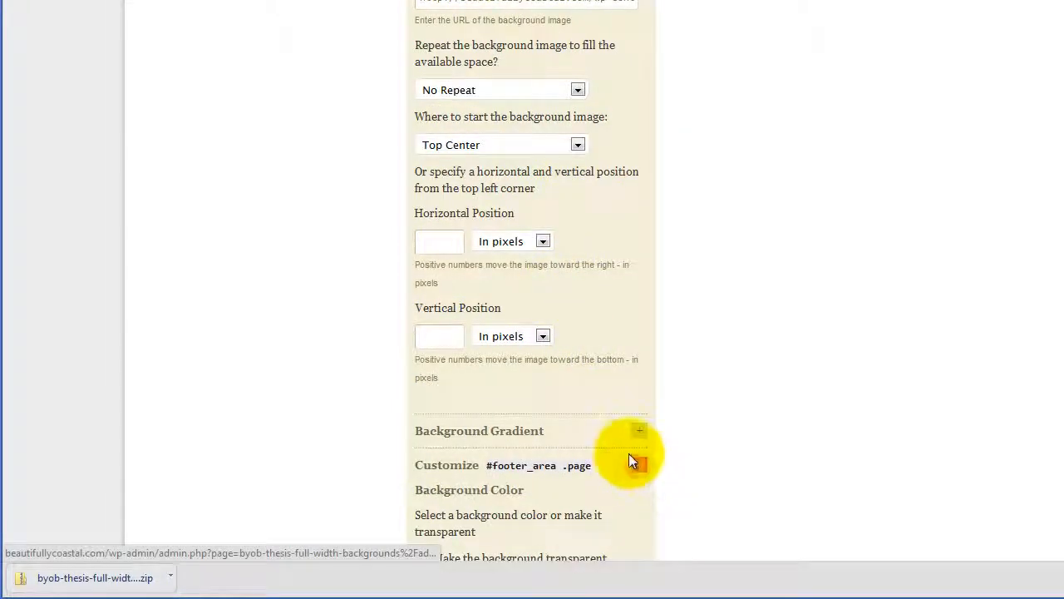
scroll(615, 465, down, 2)
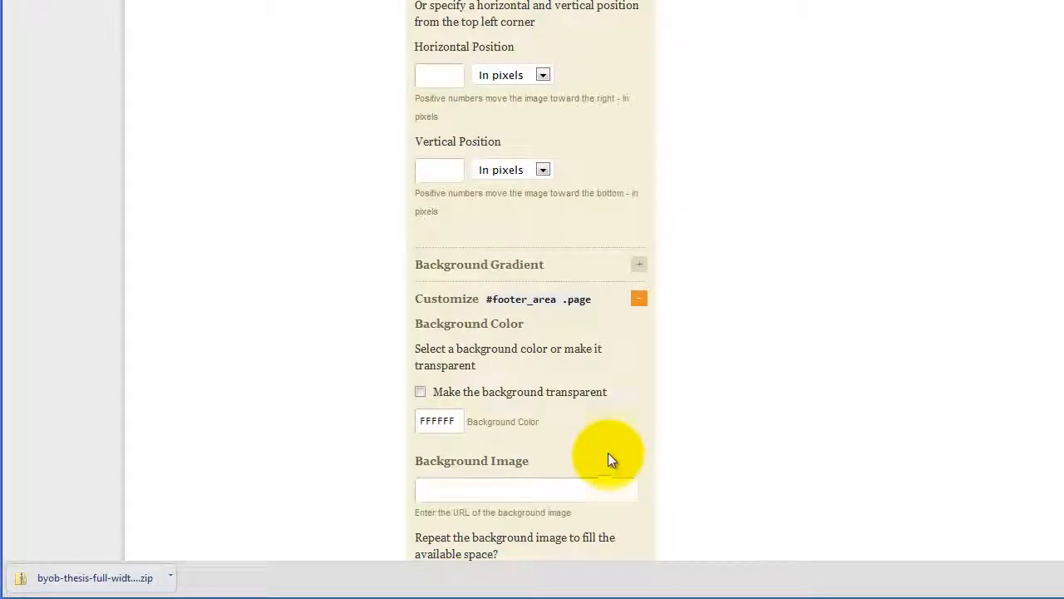
scroll(611, 335, up, 15)
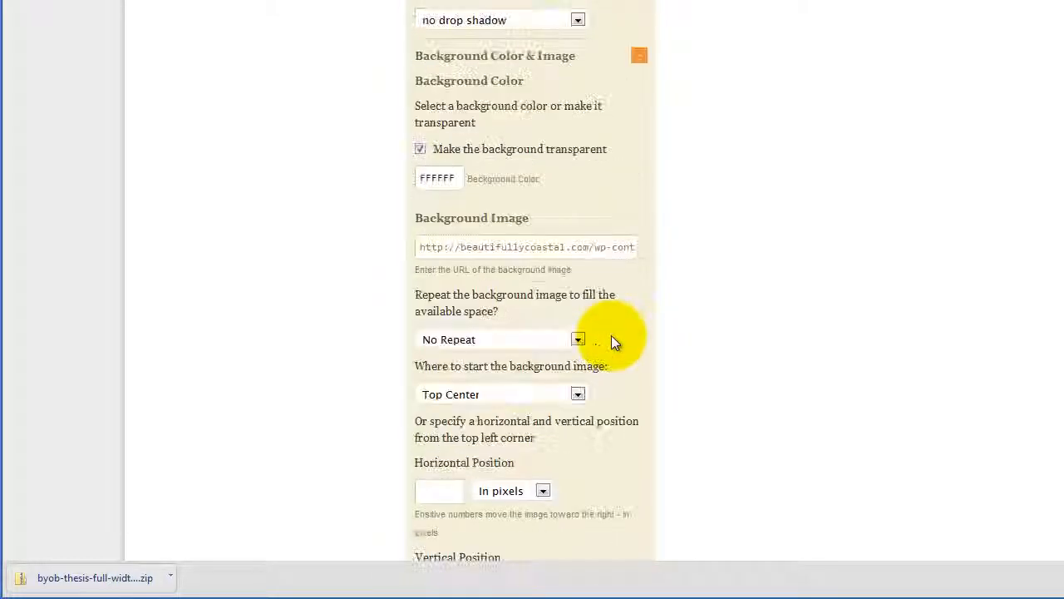
Save the footer area background settings, and reload the Beautifully Coastal home page to check the footer
scroll(611, 336, up, 2)
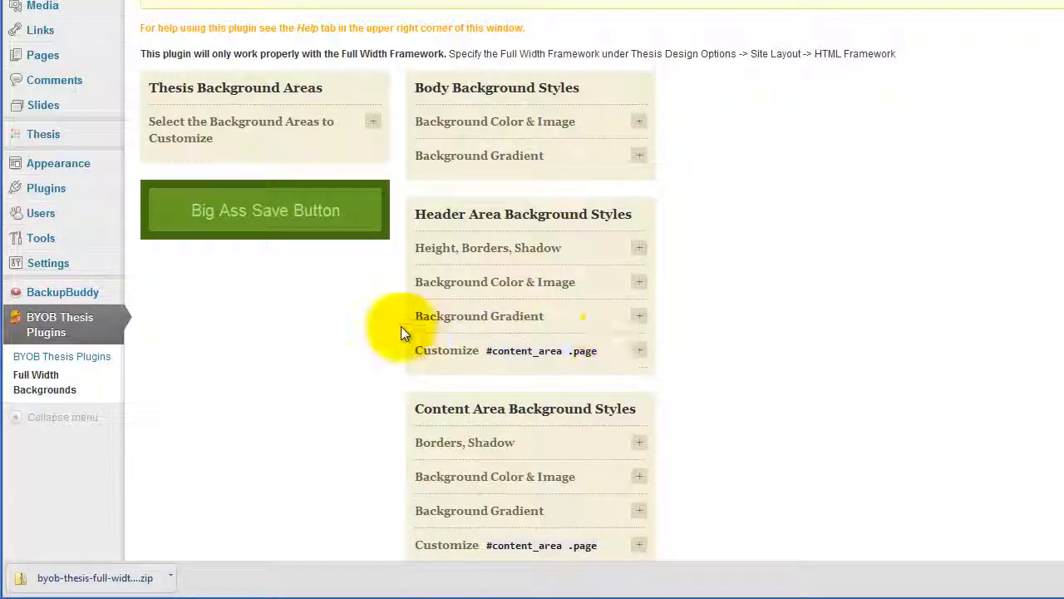
click(304, 210)
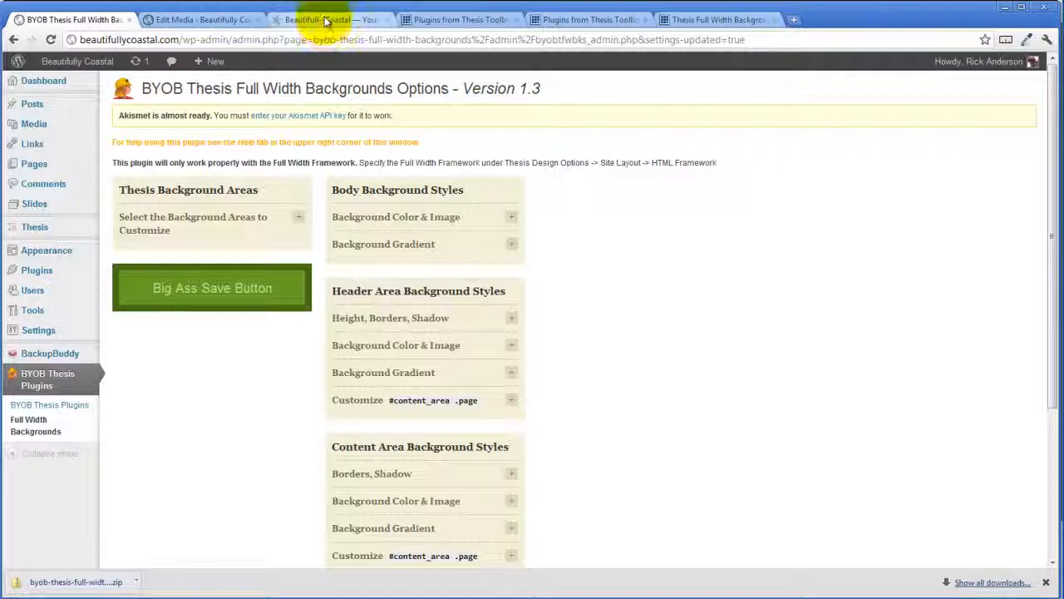
click(326, 20)
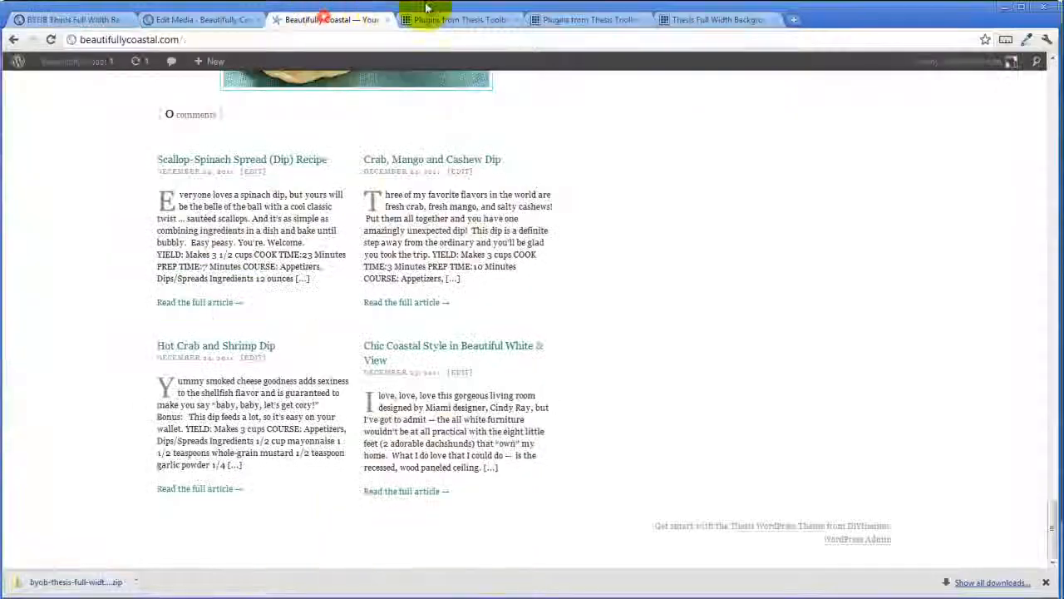
click(51, 40)
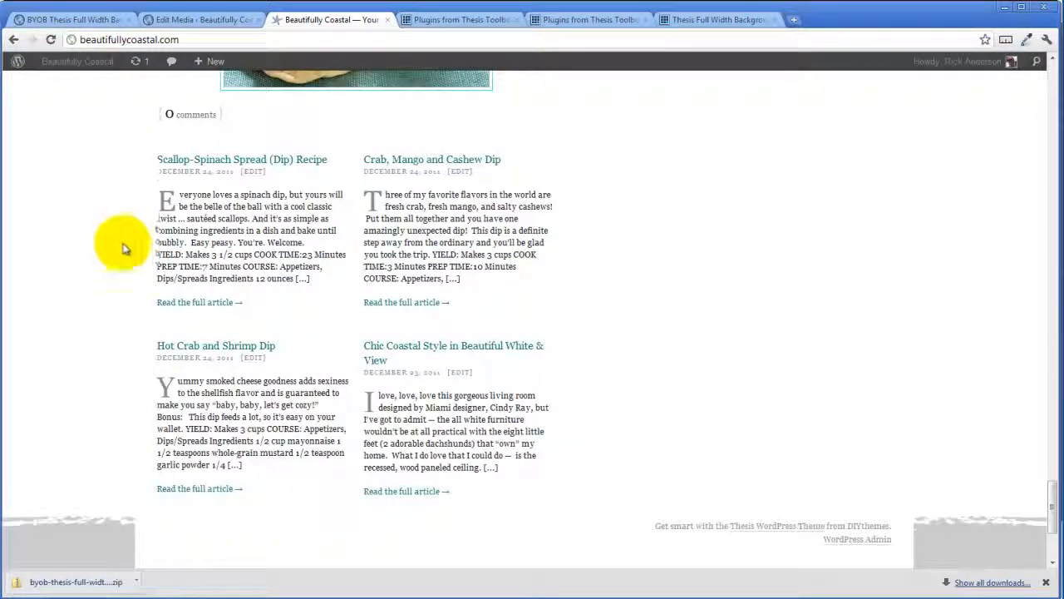
scroll(122, 248, down, 3)
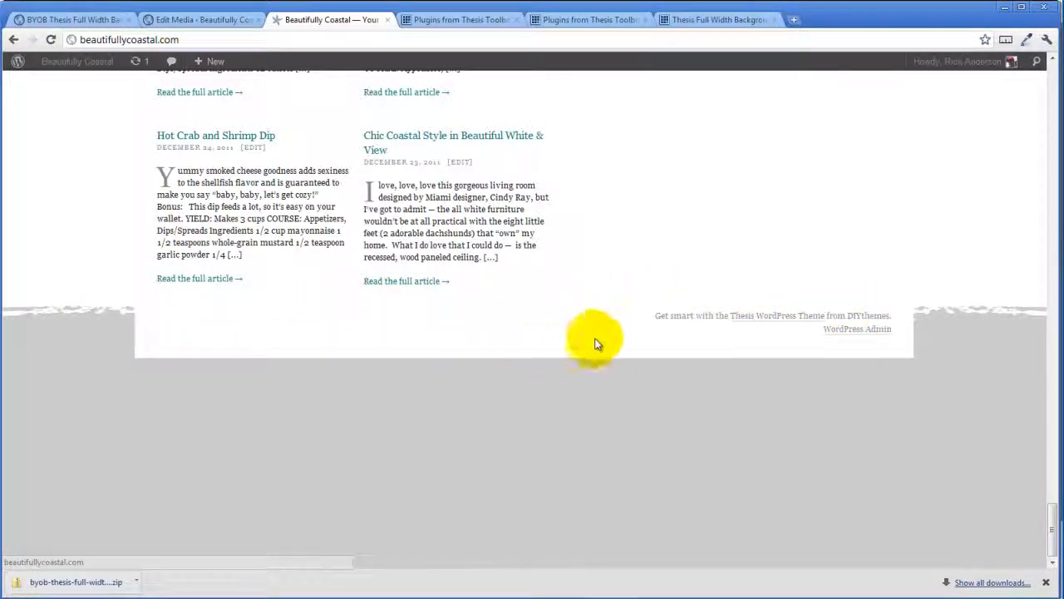
Make the #footer_area .page background transparent in the Footer Area Background Styles and save the Full Width Backgrounds options
click(212, 21)
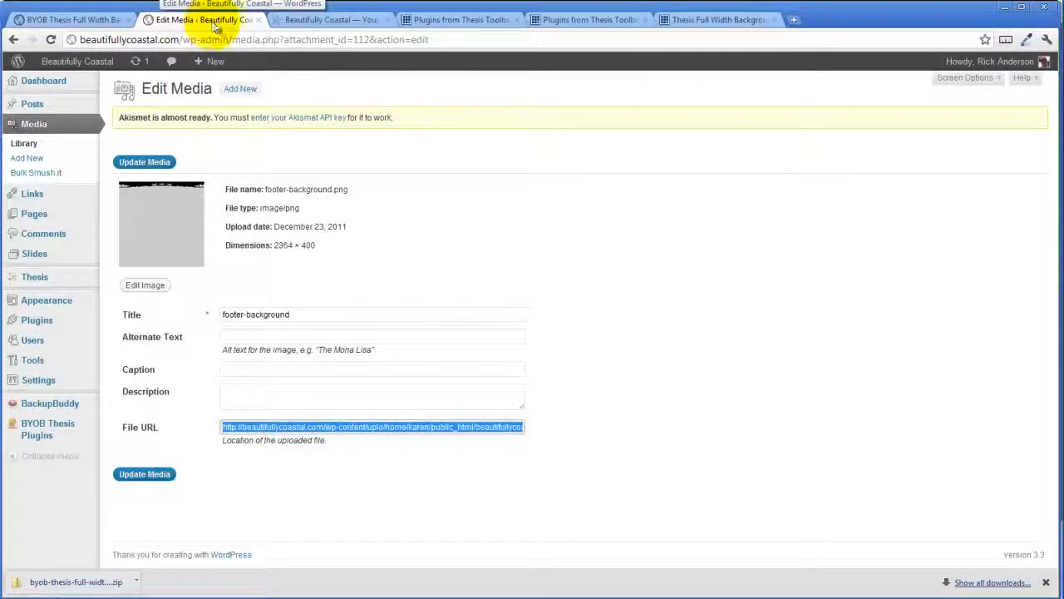
click(87, 17)
scroll(183, 383, down, 3)
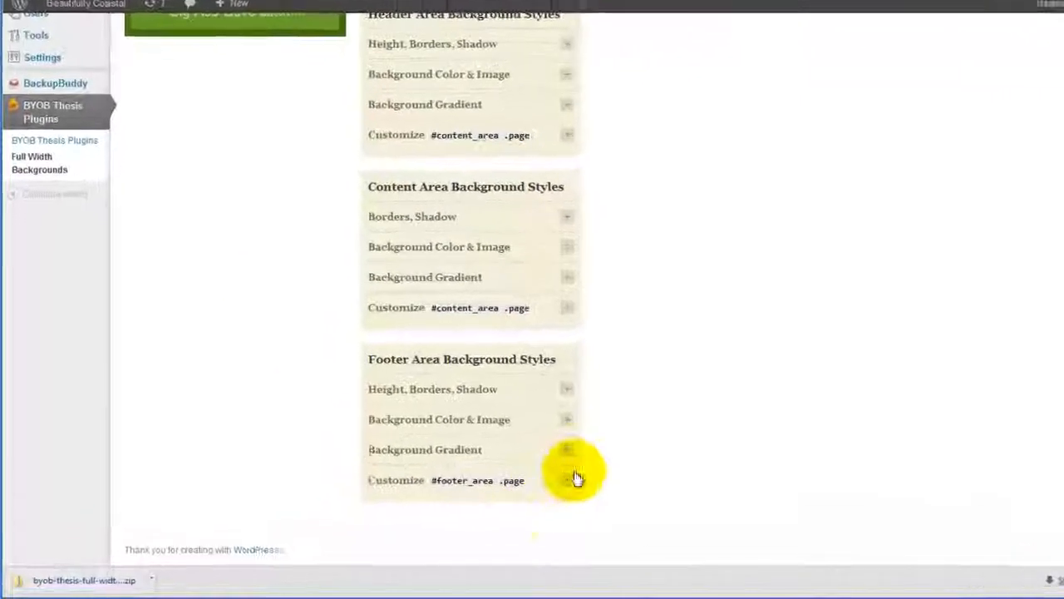
click(567, 480)
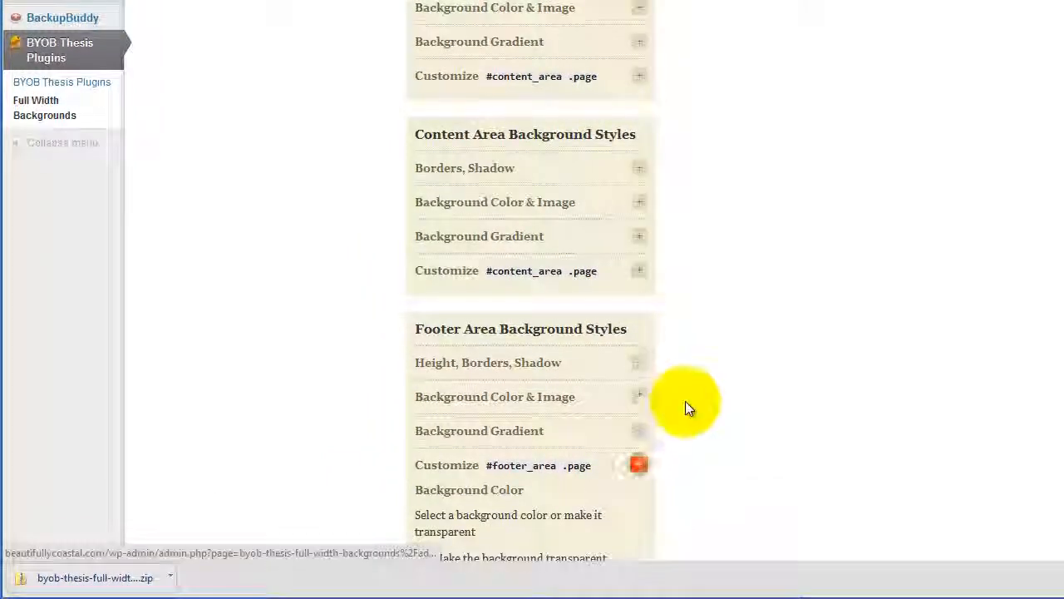
scroll(685, 401, down, 5)
click(421, 143)
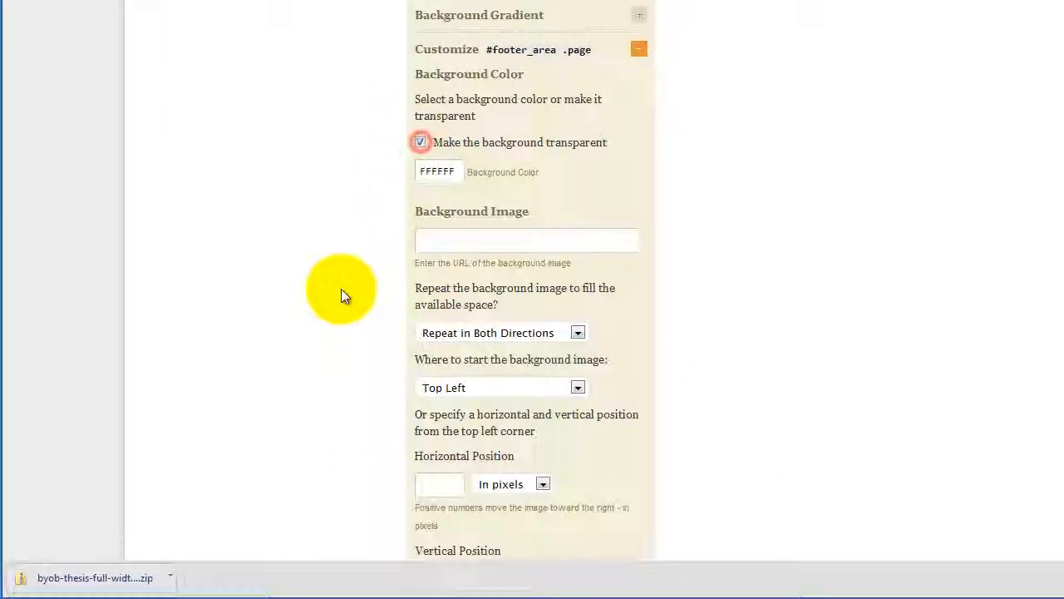
scroll(340, 289, down, 3)
scroll(340, 288, up, 12)
click(303, 233)
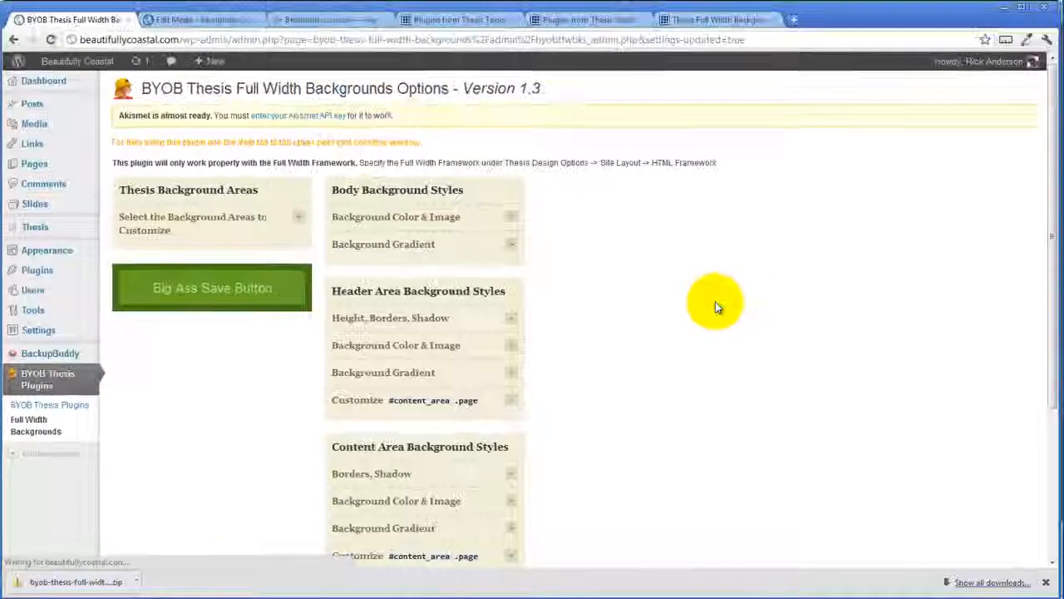
Reload the Beautifully Coastal home page and examine the footer background and the rest of the page up from it
click(301, 19)
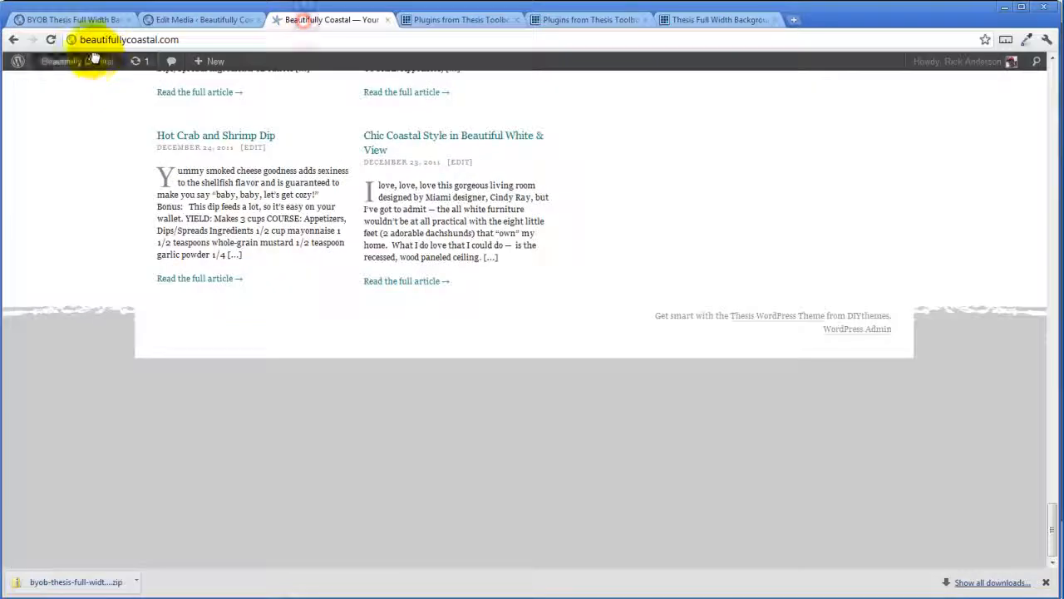
click(51, 40)
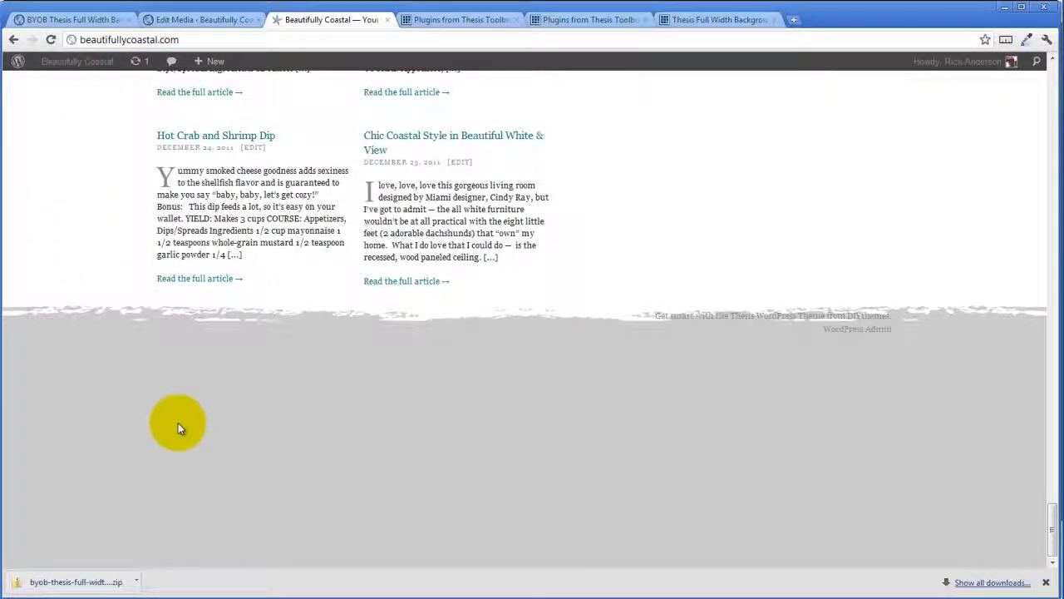
scroll(178, 422, up, 15)
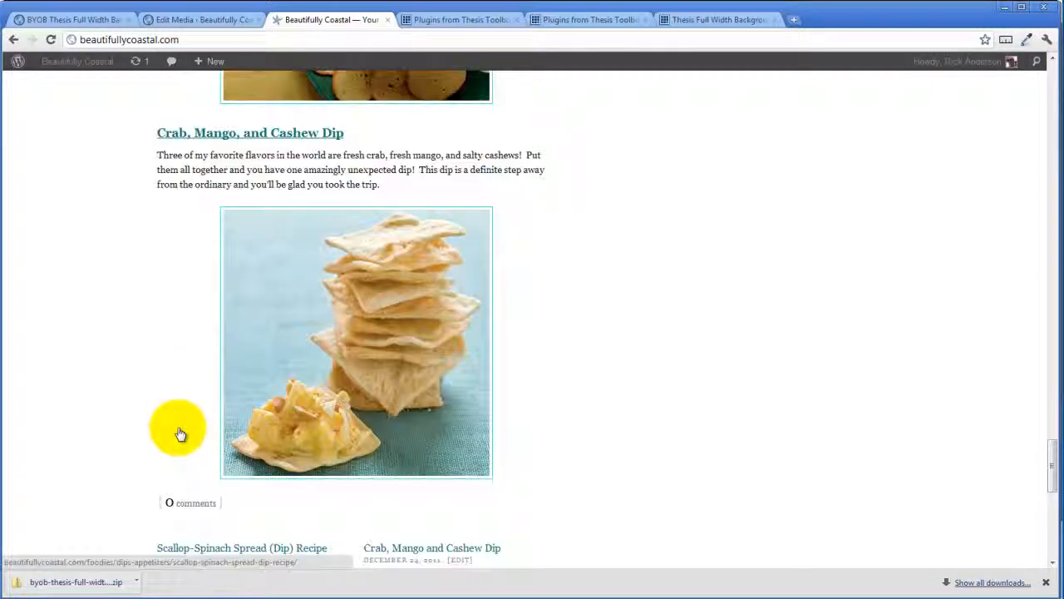
scroll(180, 434, up, 15)
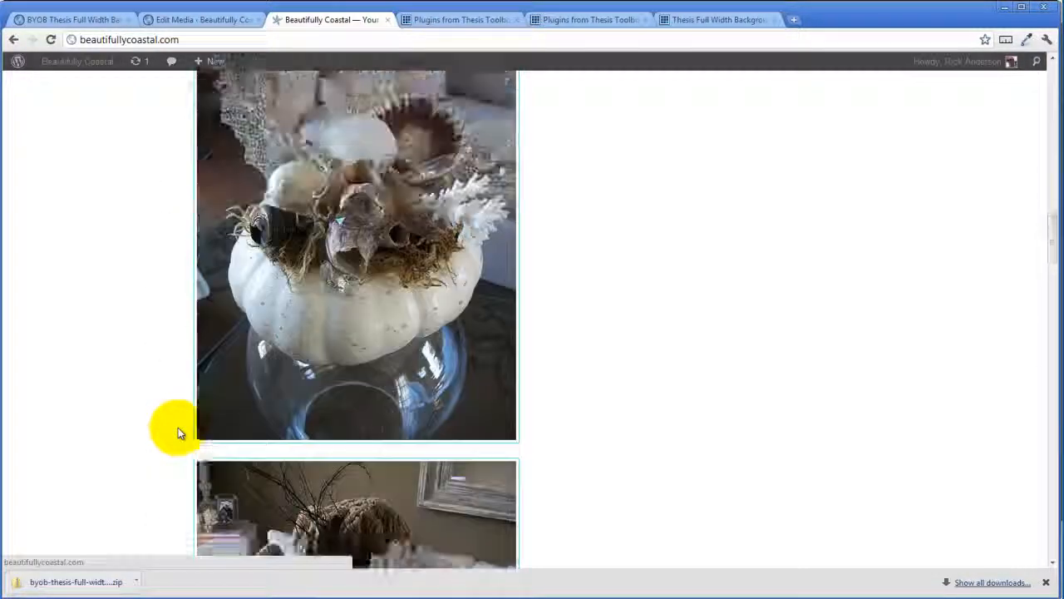
scroll(178, 427, up, 5)
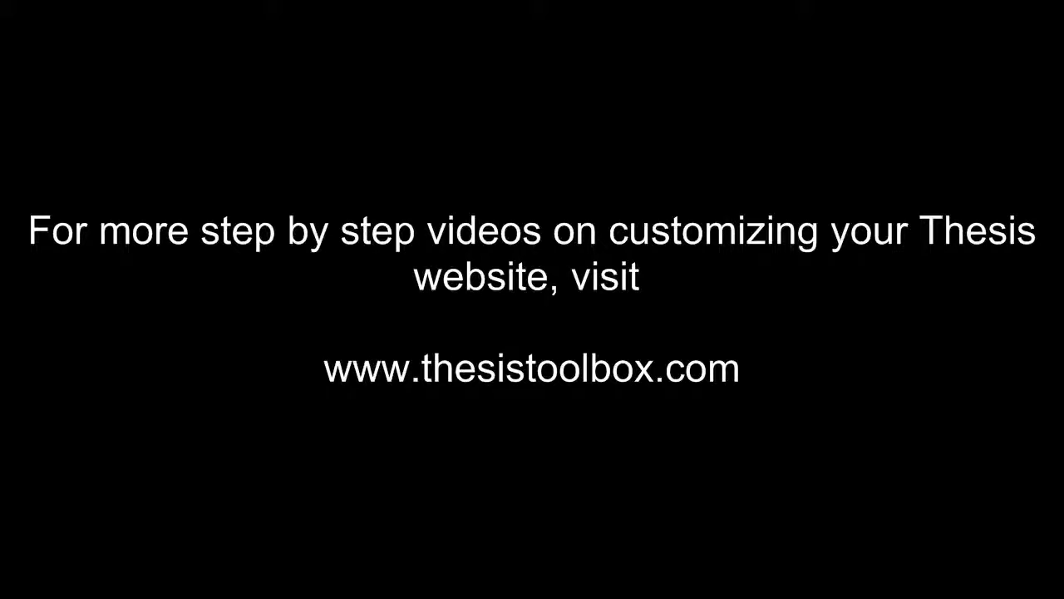